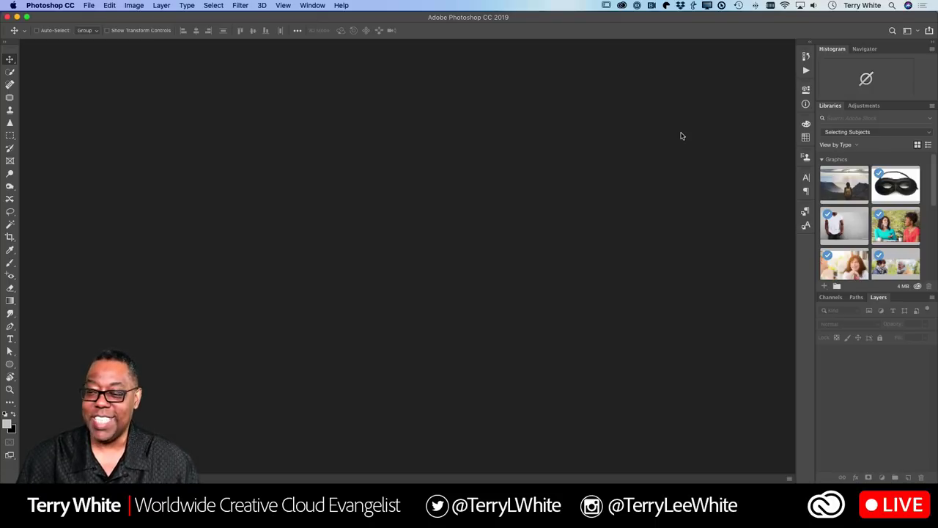
- Open the black eye-mask graphic from the Libraries panel as a new document, mask.jpeg
double_click(884, 189)
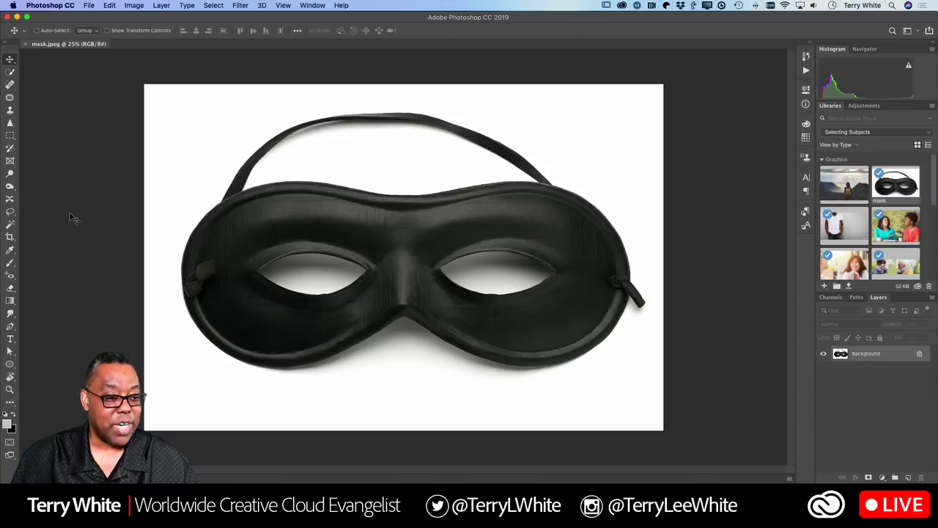
- With the Magic Wand at tolerance 32, select a band across the mask's upper part
left_click(11, 226)
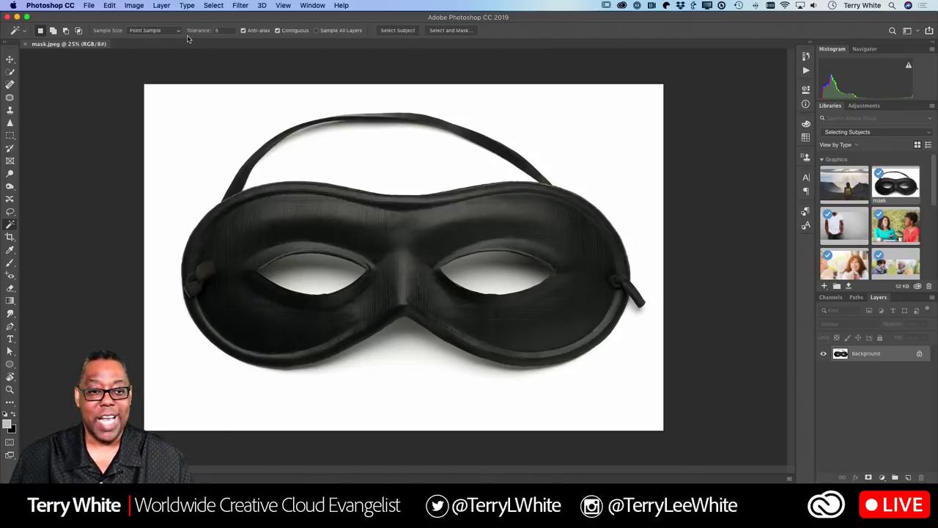
left_click(219, 31)
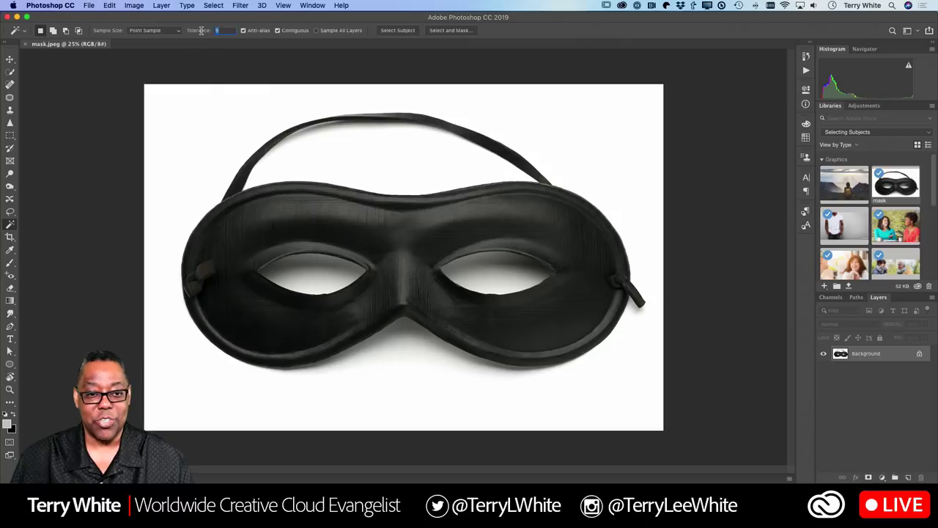
type("32")
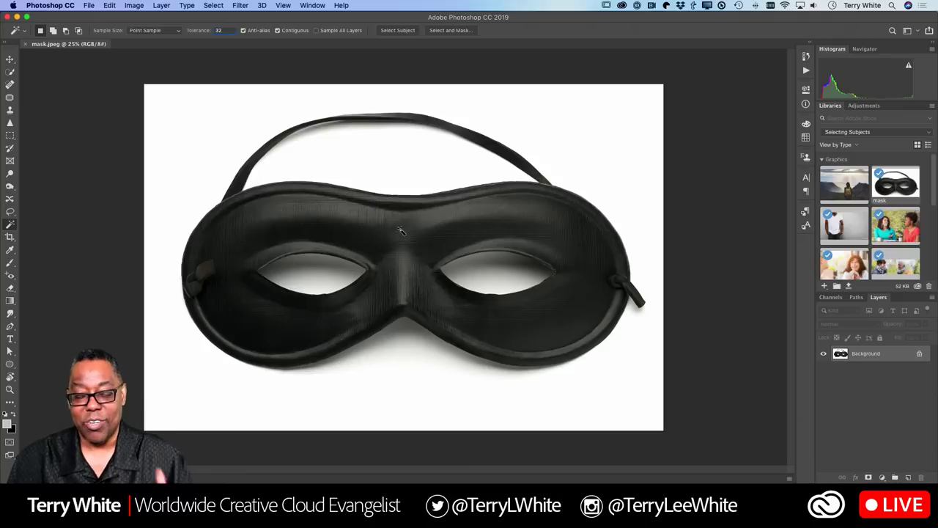
key("Return")
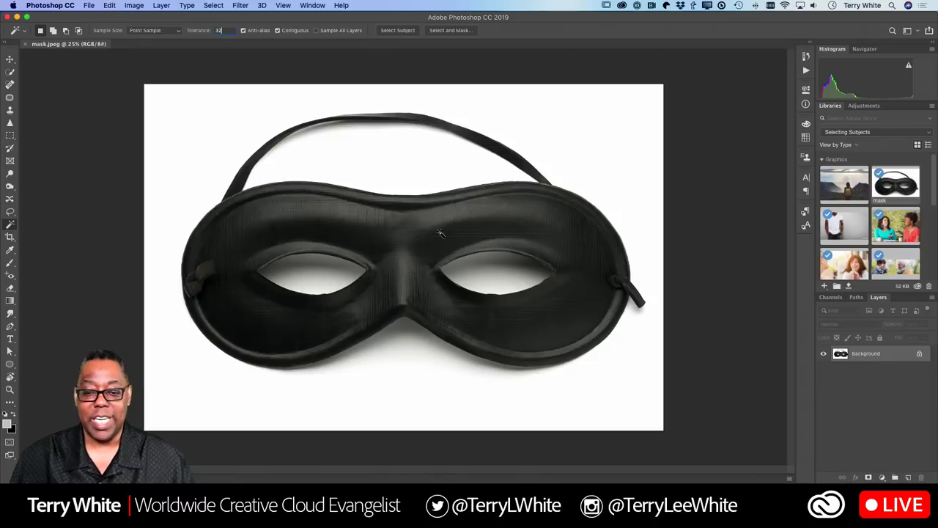
left_click(447, 224)
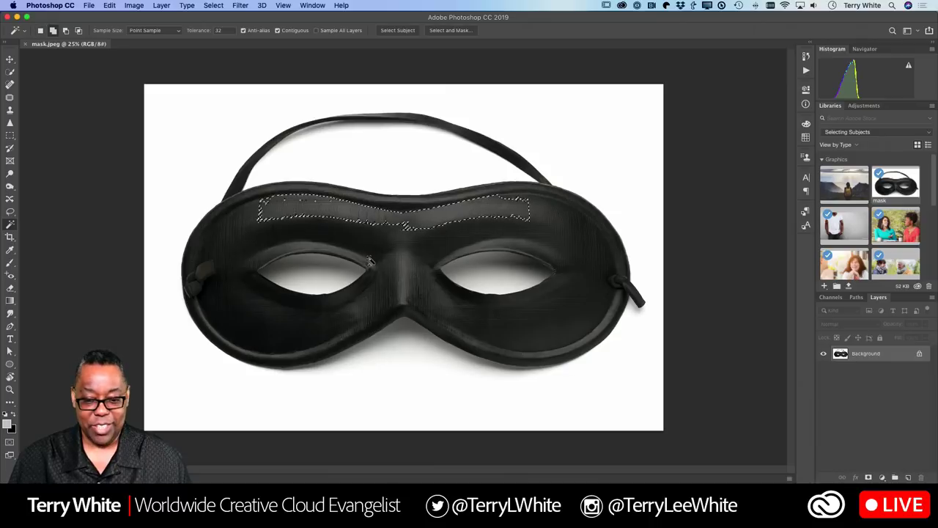
- Reselect the black mask from a new sample and add the nose bridge to the selection
left_click(370, 238, "shift")
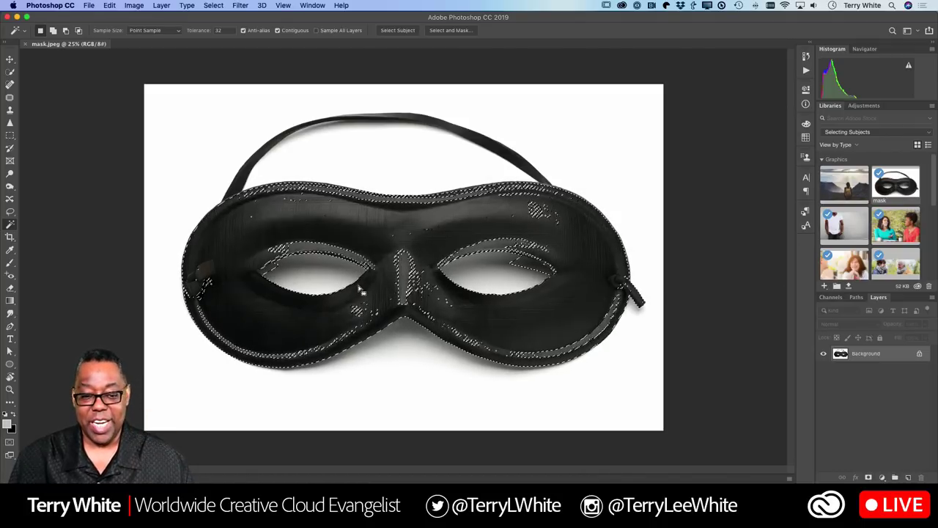
left_click(421, 288, "shift")
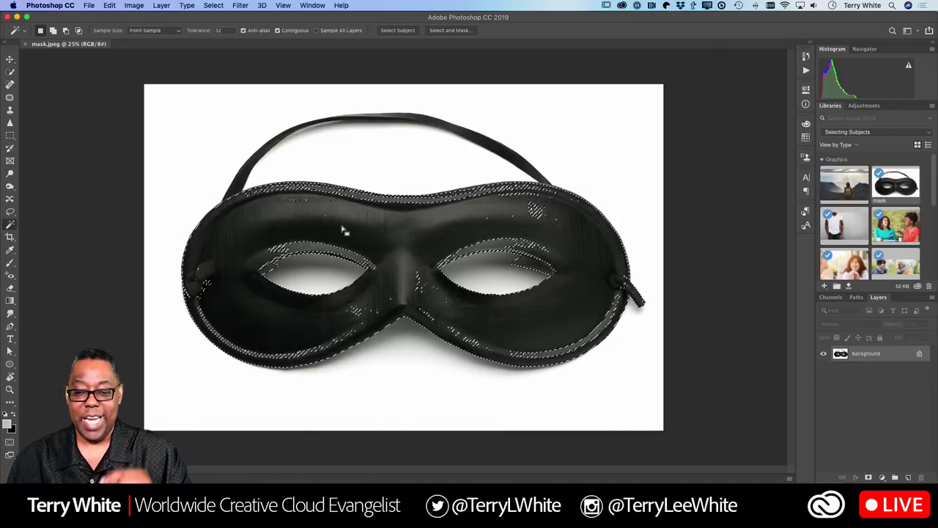
left_click(213, 5)
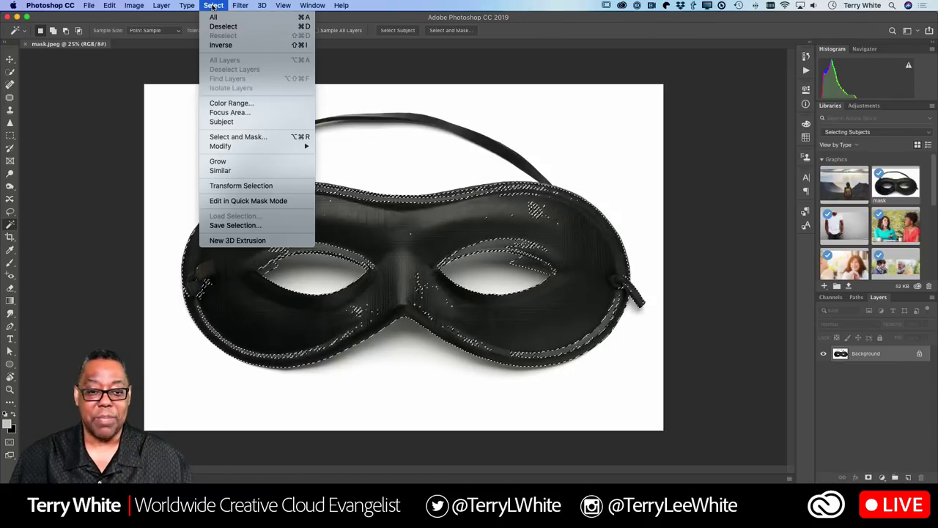
- Try Select > Similar and undo it, then use Select > Grow to take in the strap
left_click(220, 170)
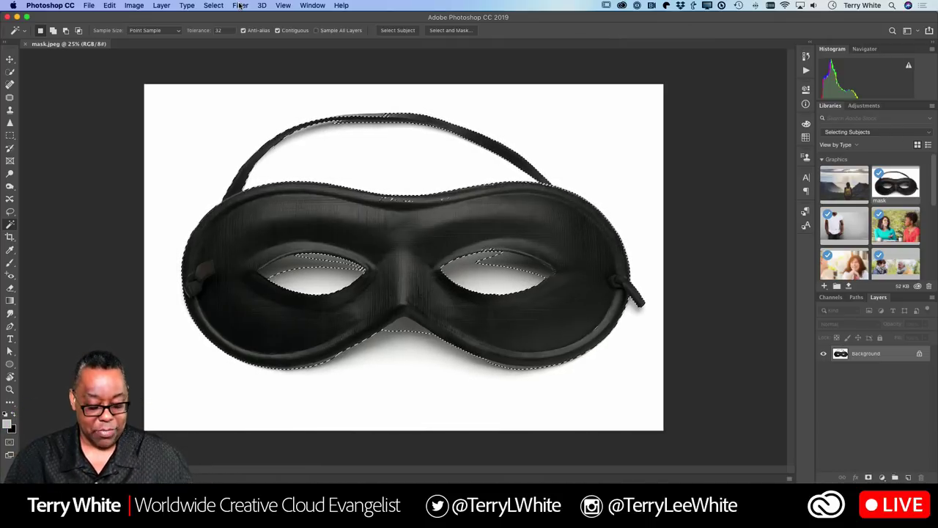
key("super+z")
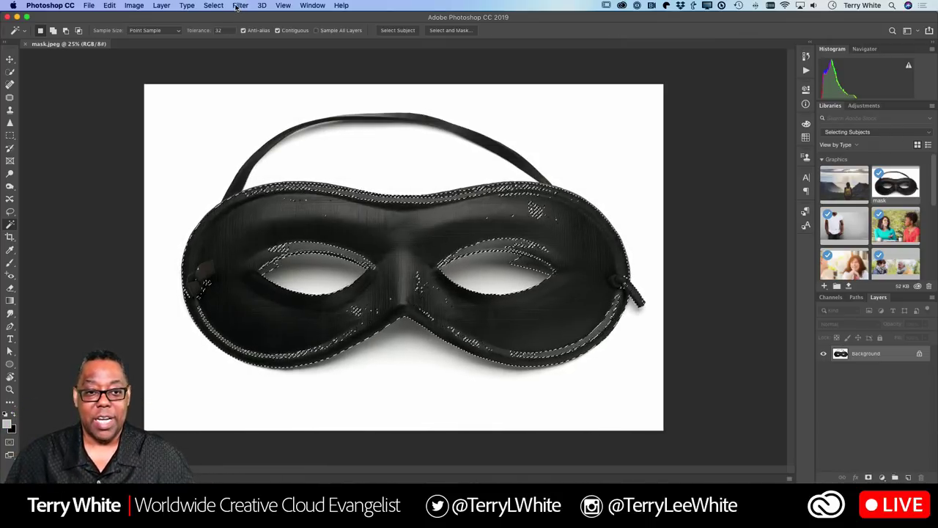
left_click(217, 7)
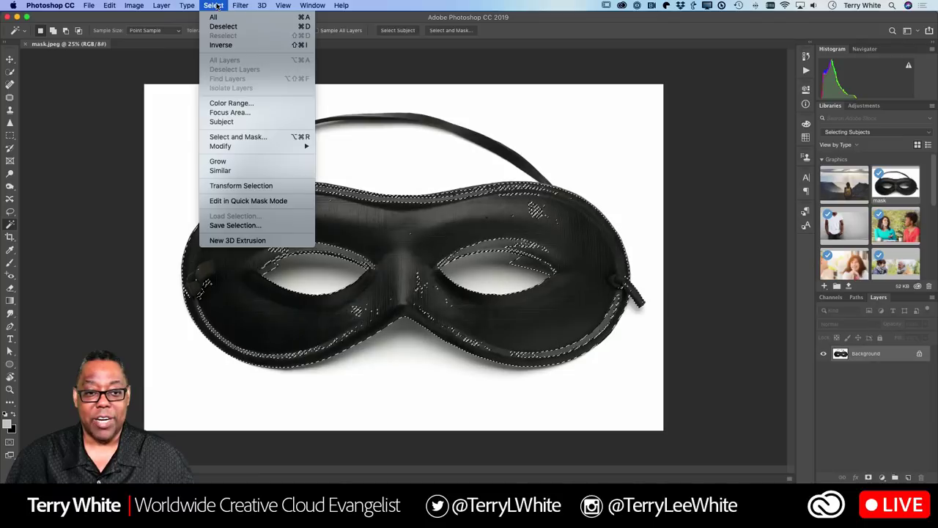
left_click(219, 161)
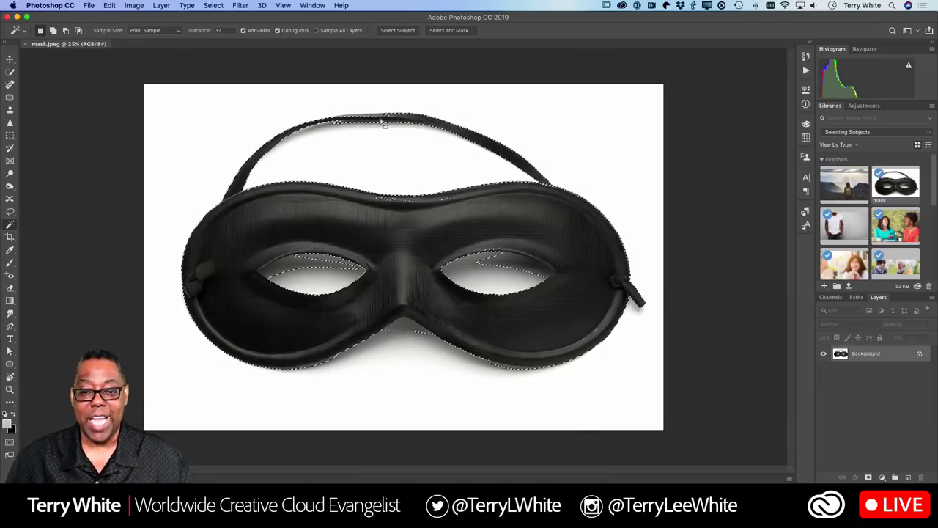
key("shift")
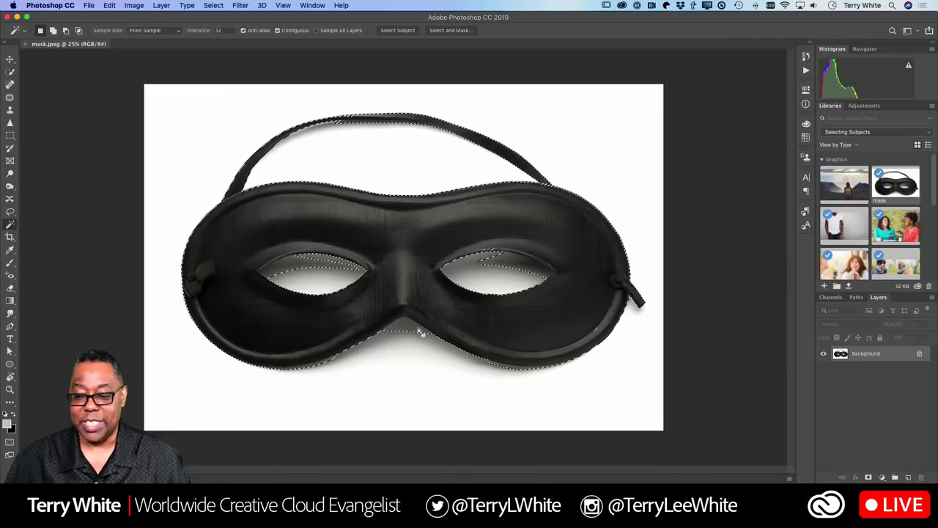
key("shift")
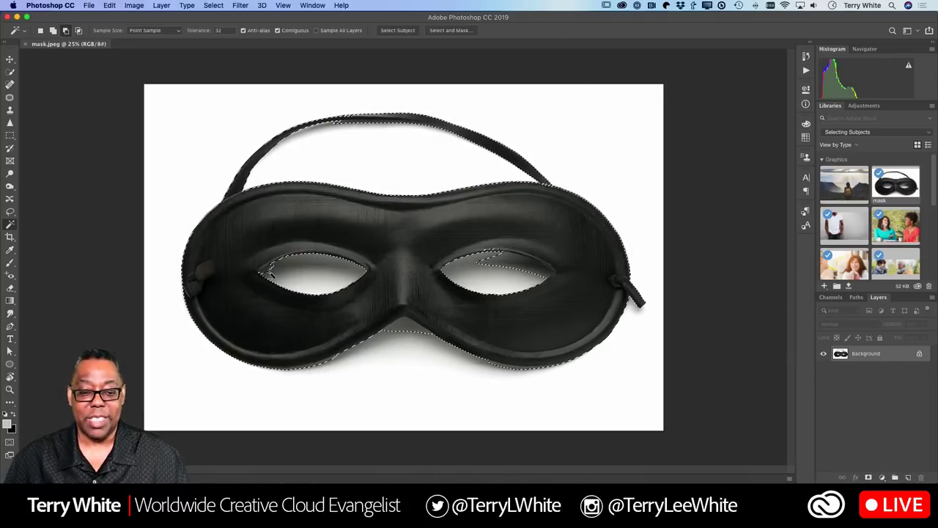
- Try adding two more dark mask areas to the selection, undoing both attempts
left_click(341, 345)
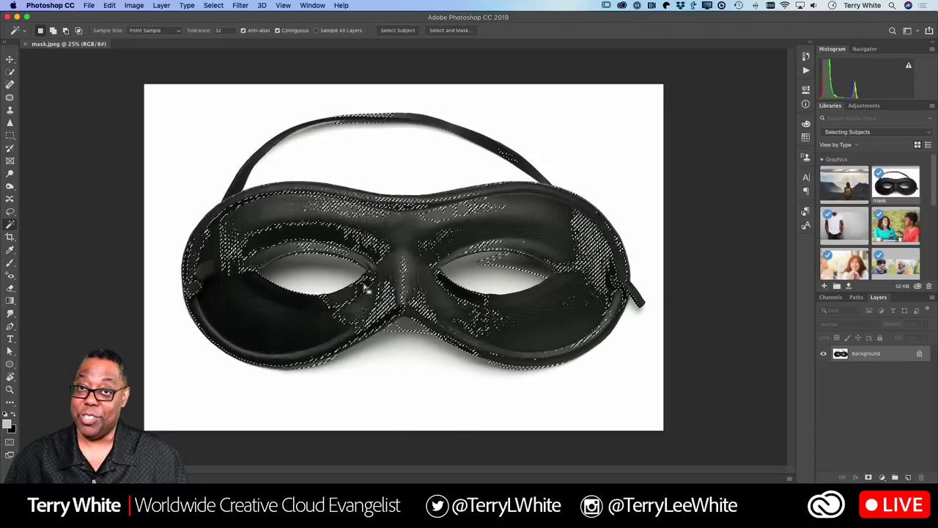
key("super+z")
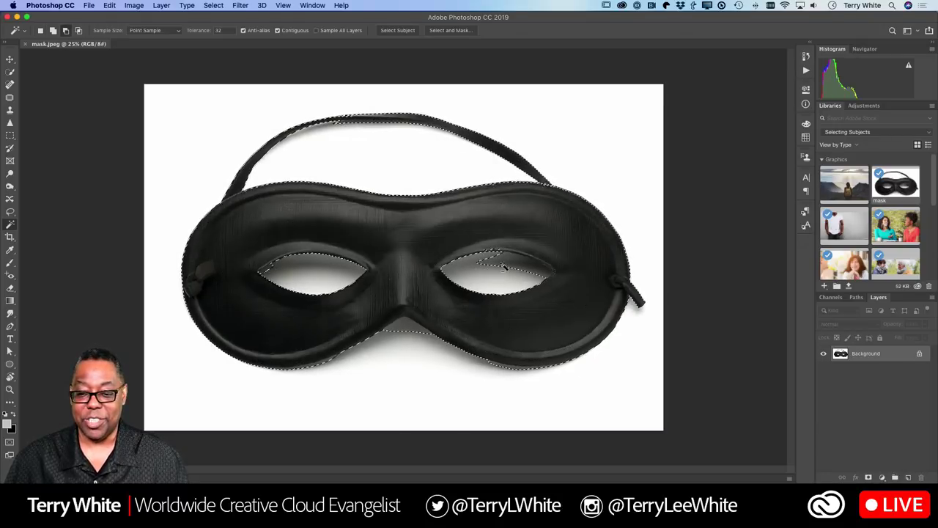
left_click(458, 346)
key("super+z")
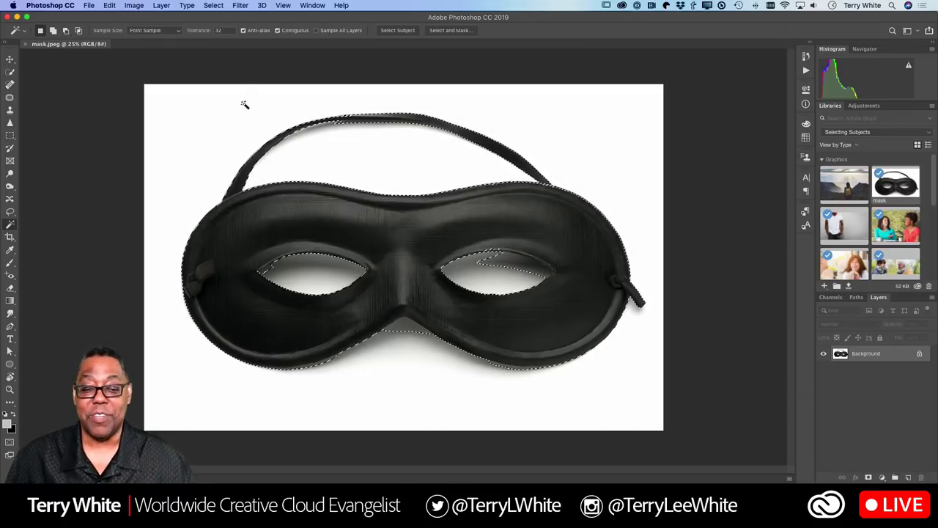
- Lower tolerance to 15 and subtract small slivers at the right eye hole
left_click(219, 30)
type("15")
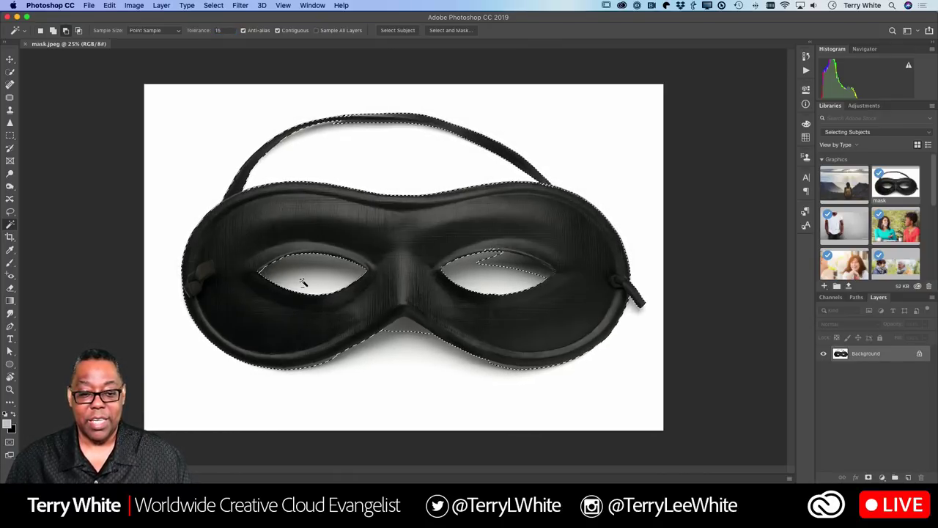
left_click(517, 274, "alt")
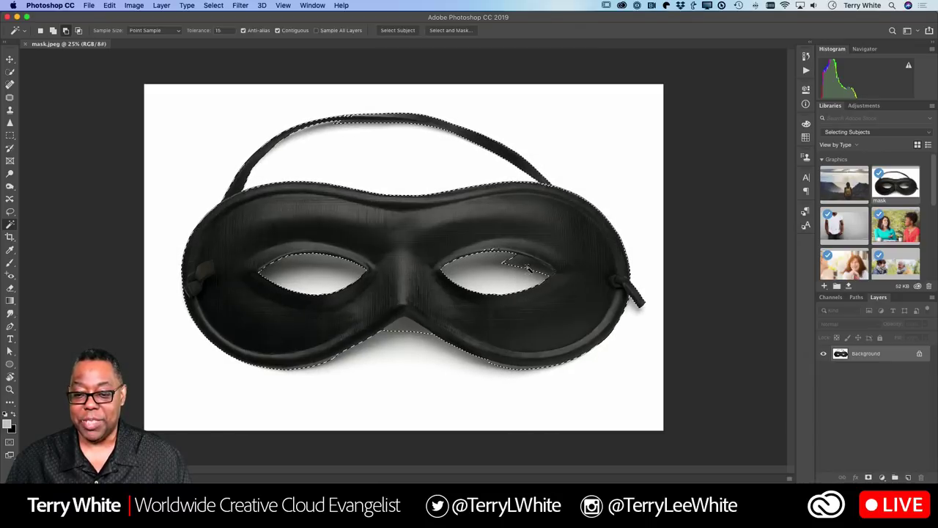
left_click(526, 270, "alt")
key("super+z")
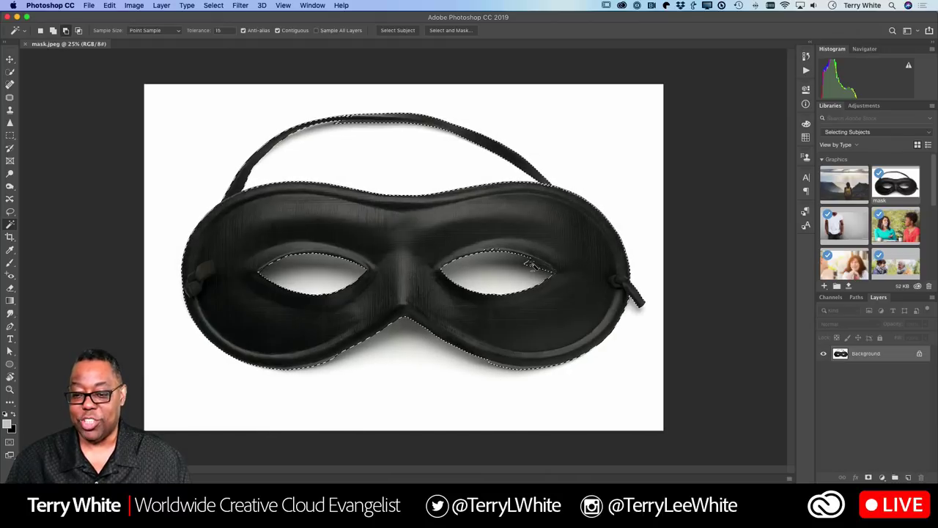
left_click(527, 265, "alt")
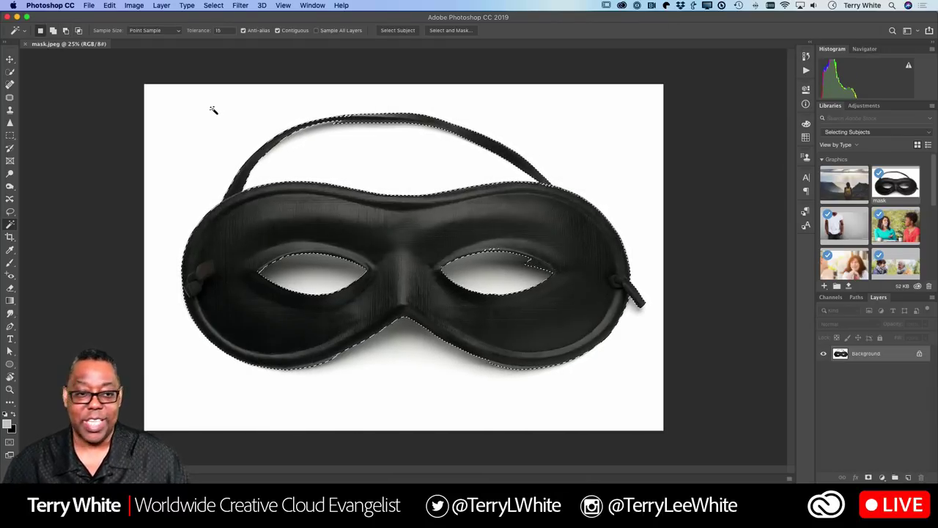
left_click(220, 30)
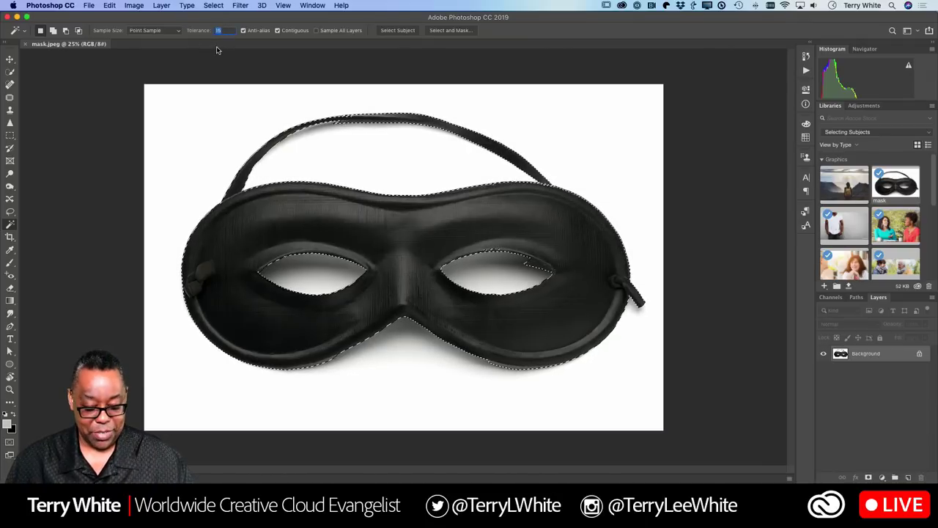
- Set tolerance to 5 and toggle subtract and add modes to clean the right eye hole
type("5")
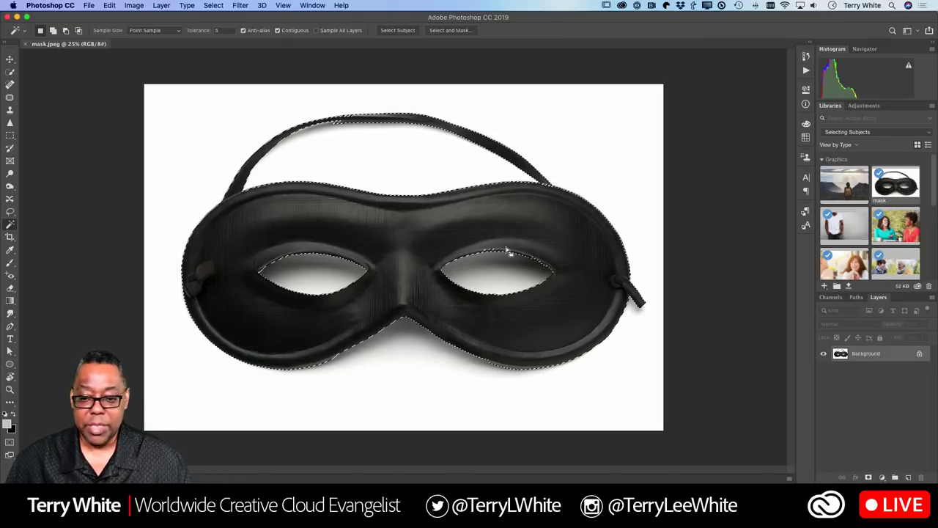
key("alt")
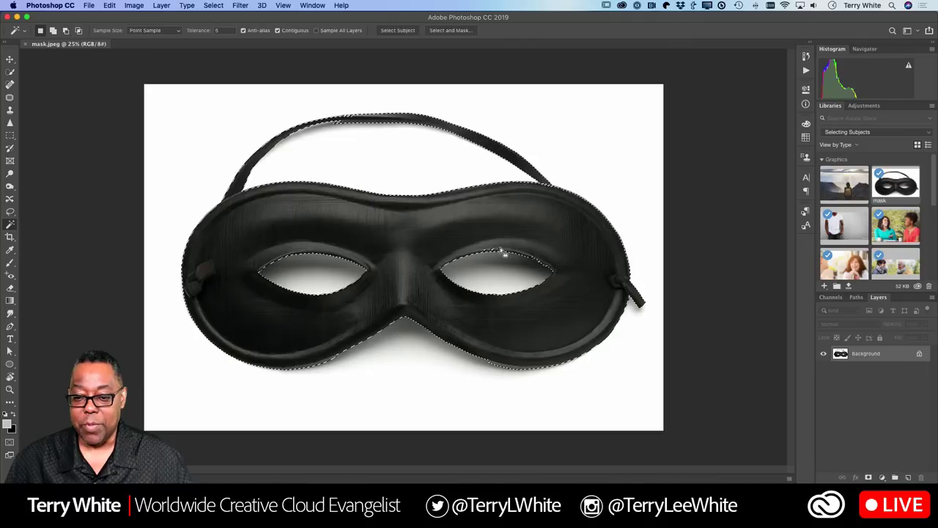
key("shift")
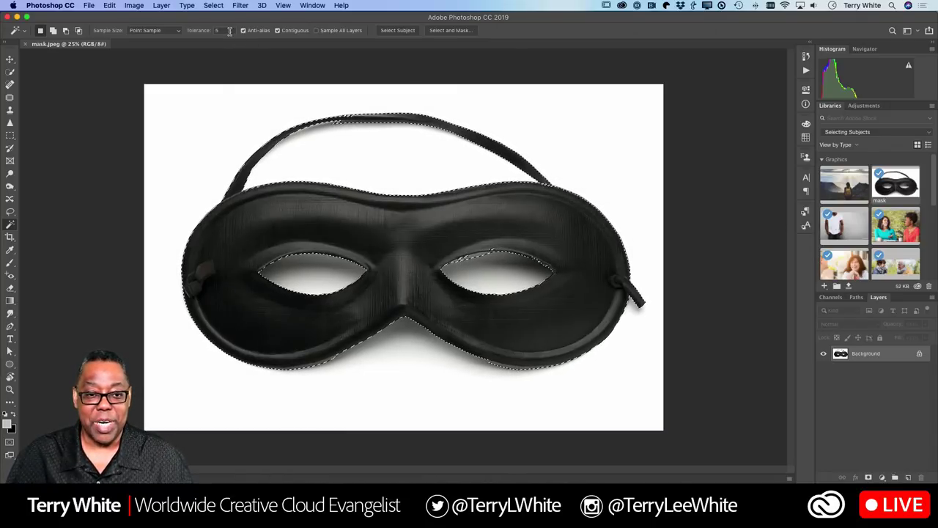
- Set tolerance to 10, undo the right eye-hole bump, and subtract the eye holes
left_click(196, 30)
type("10")
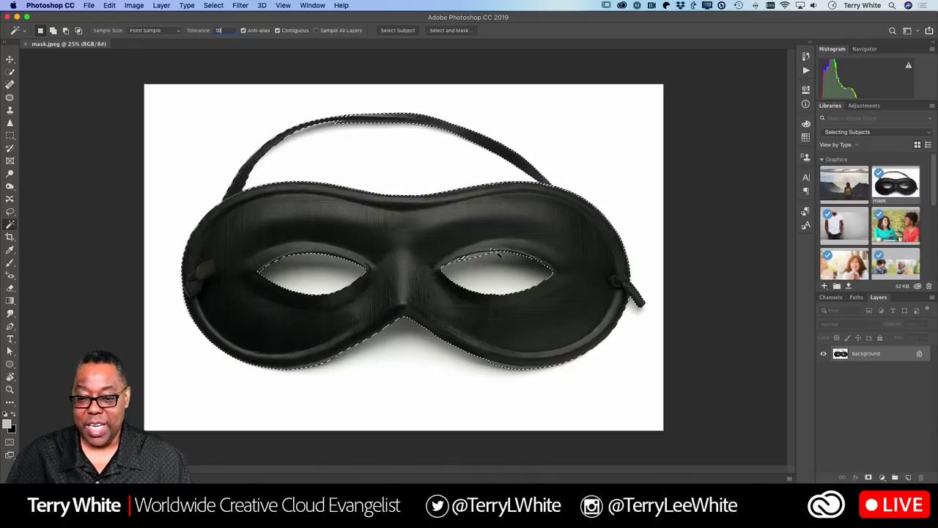
key("Return")
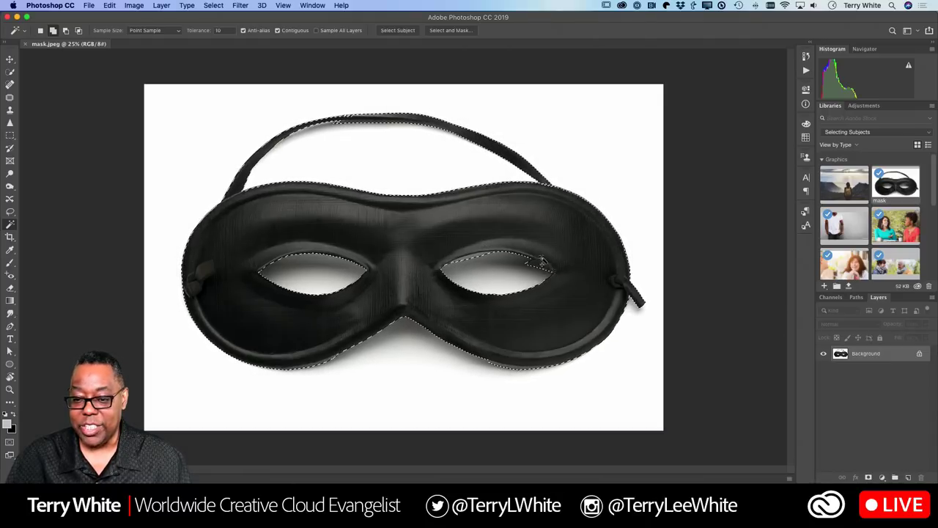
key("super+z")
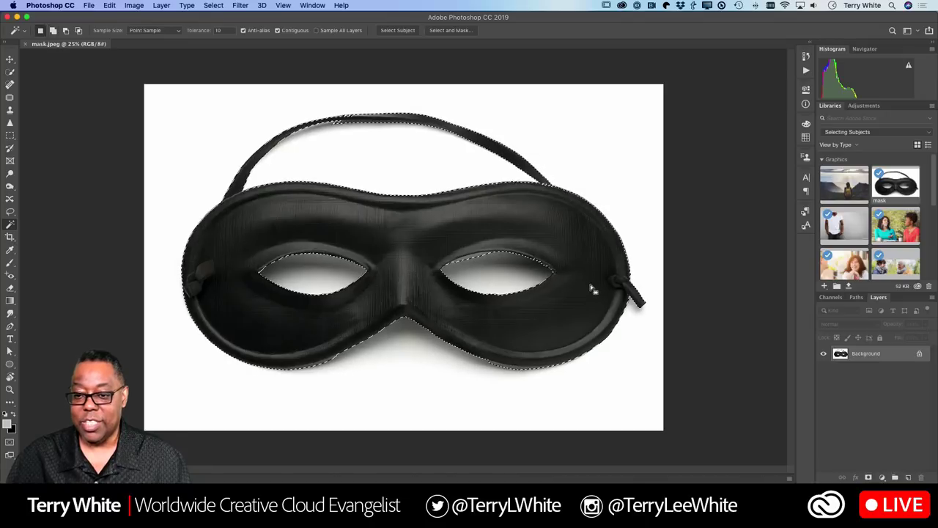
key("shift")
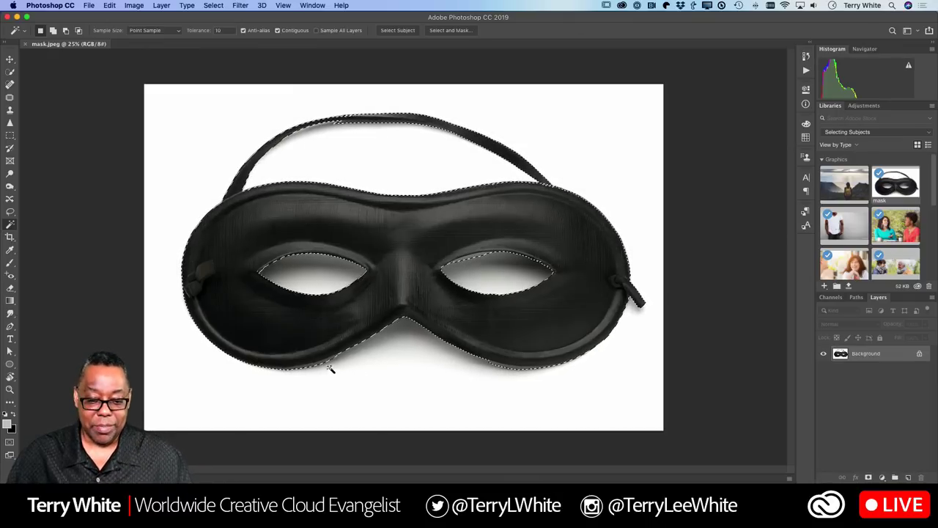
key("alt")
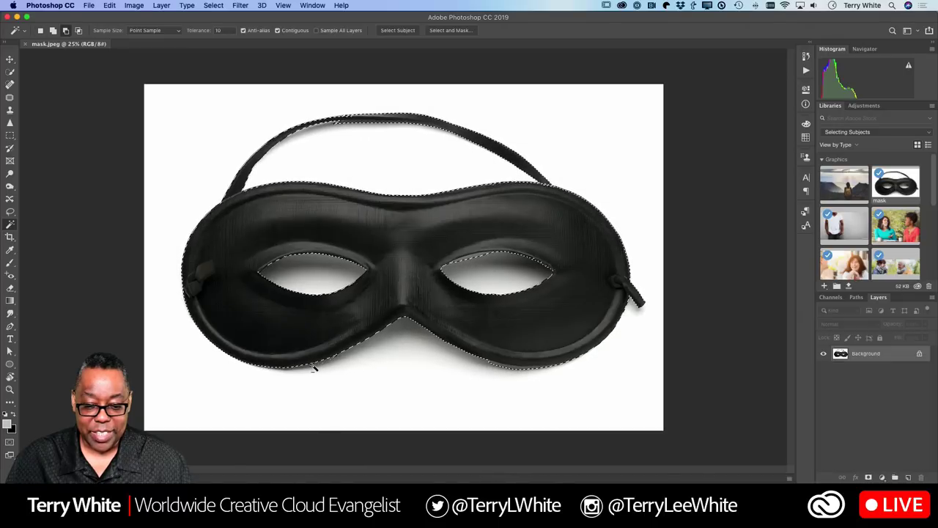
key("alt")
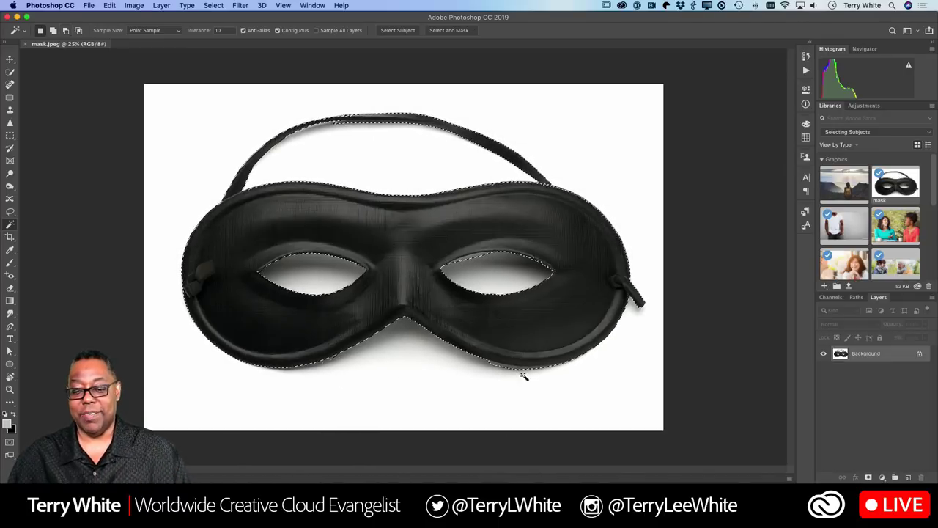
key("alt")
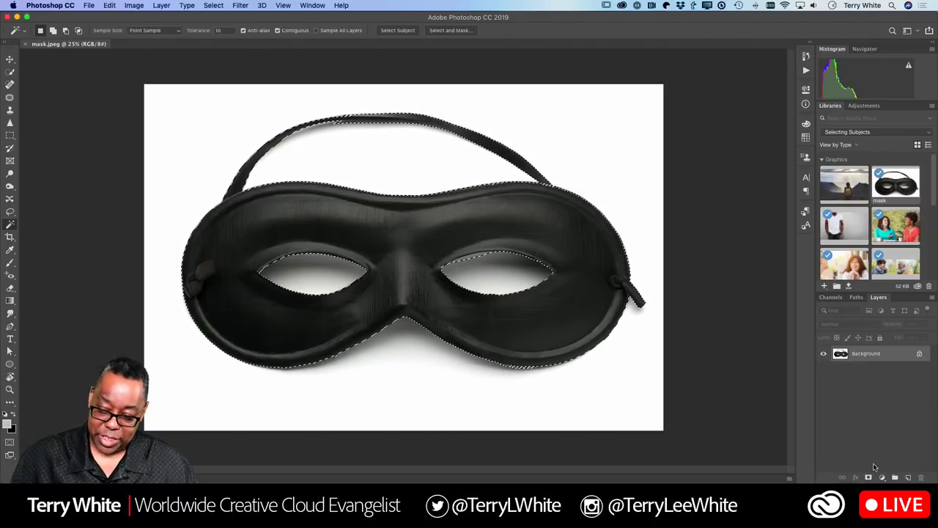
- Undo a stray empty layer, then copy the selected mask to a new layer with Layer Via Copy
left_click(908, 477)
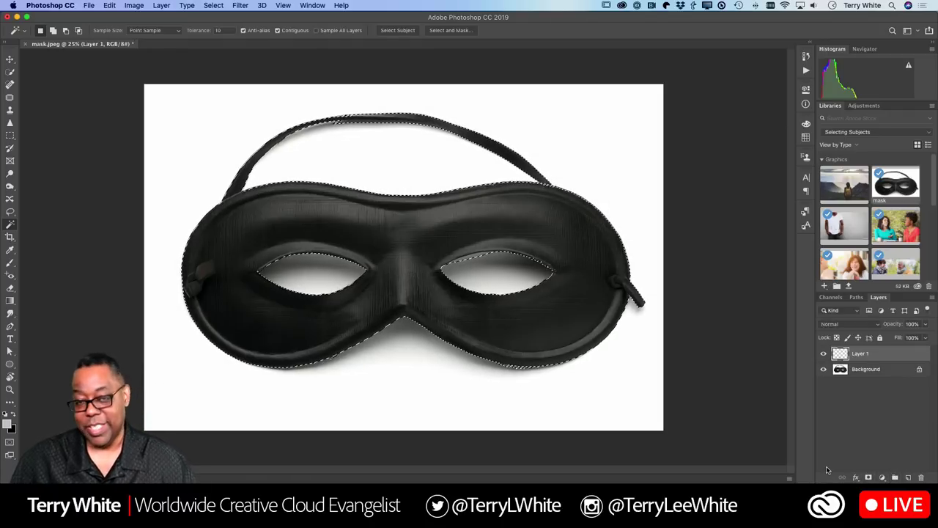
key("super+z")
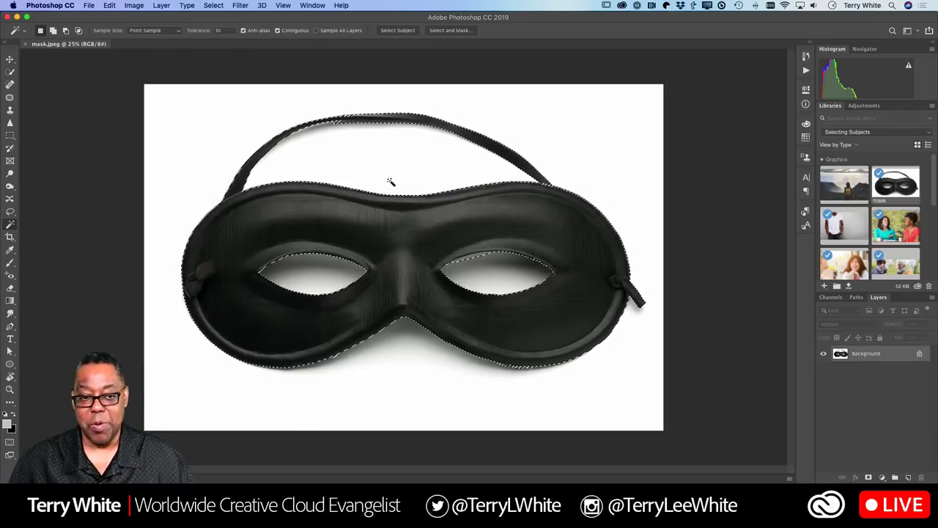
left_click(160, 6)
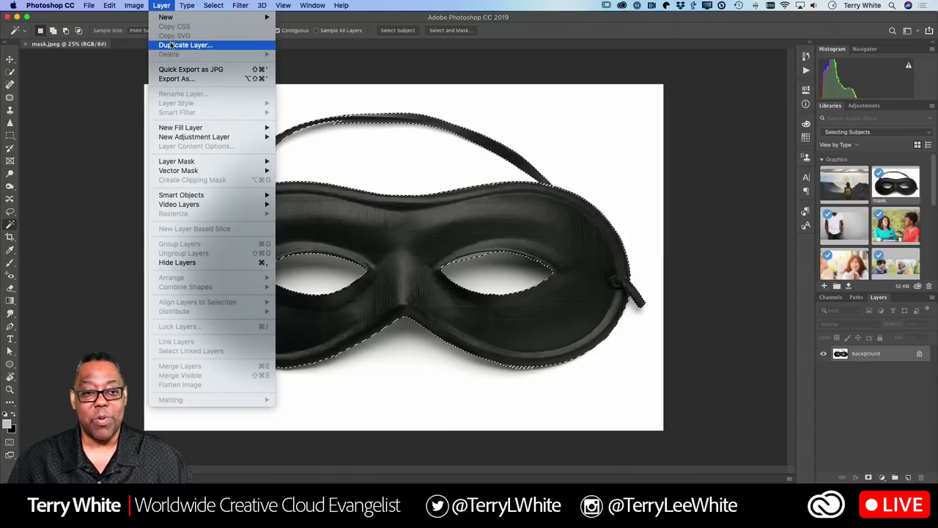
mouse_move(185, 19)
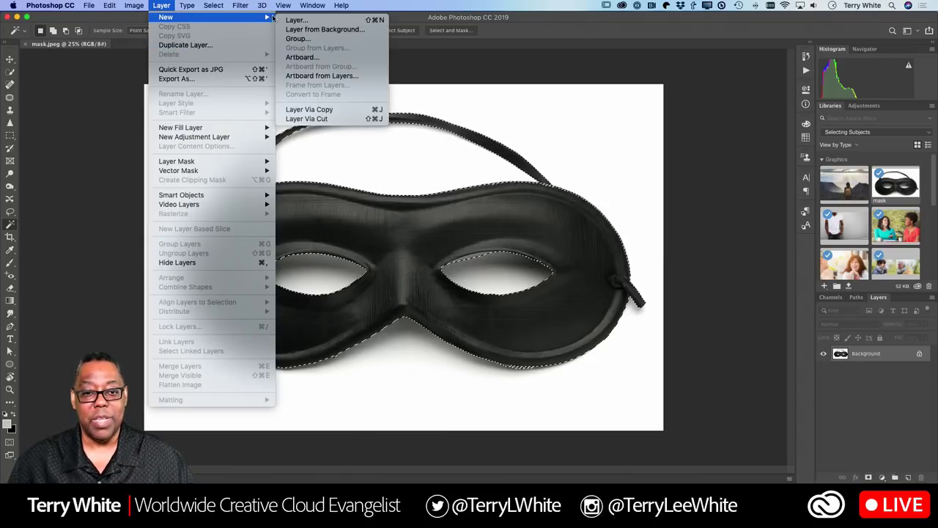
left_click(352, 113)
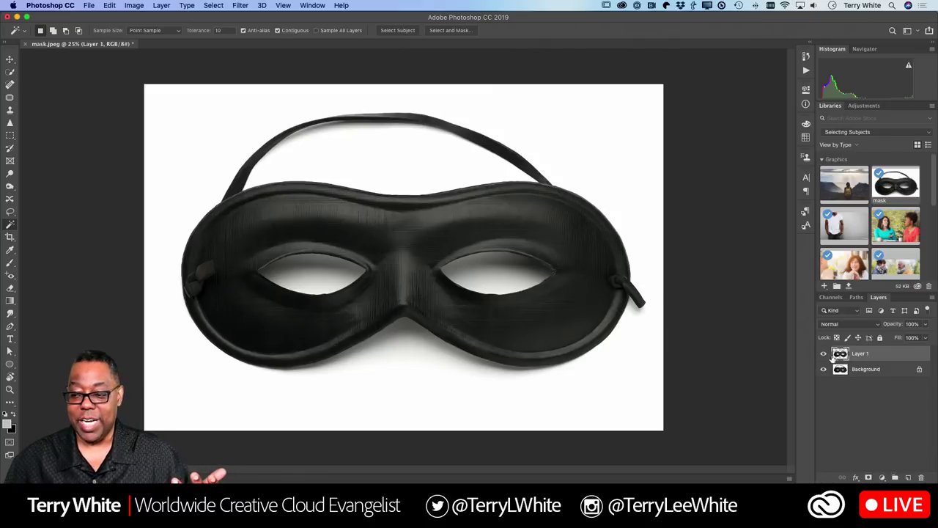
- Rename Layer 1 to 'Mask' and hide the Background layer
double_click(858, 354)
type("Mas")
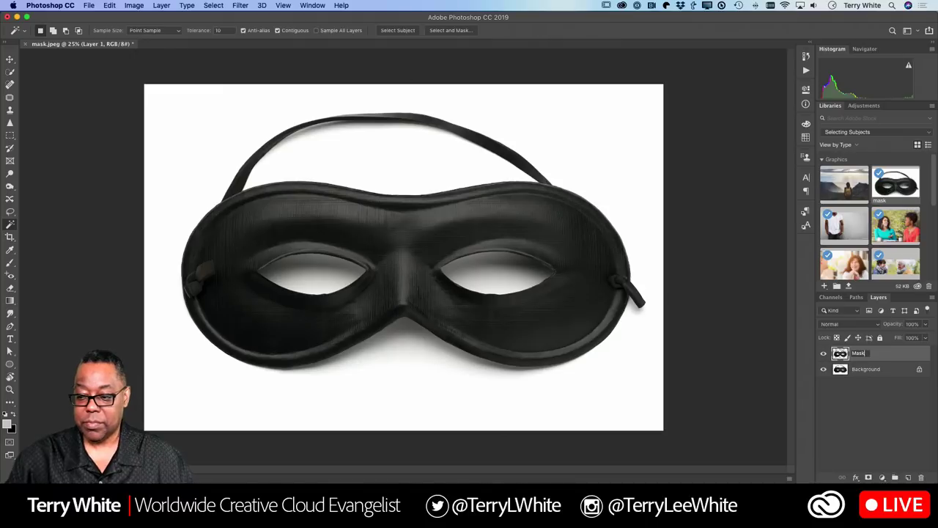
type("k")
key("Return")
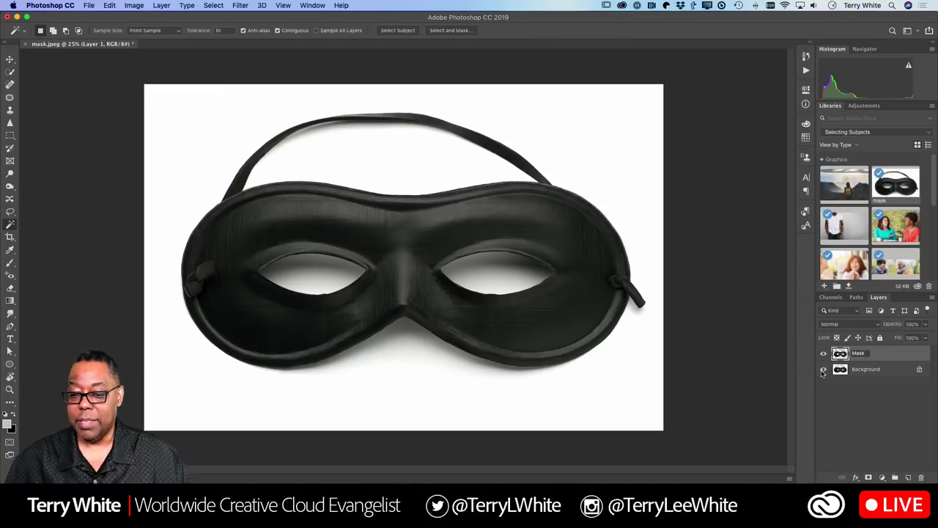
left_click(823, 369)
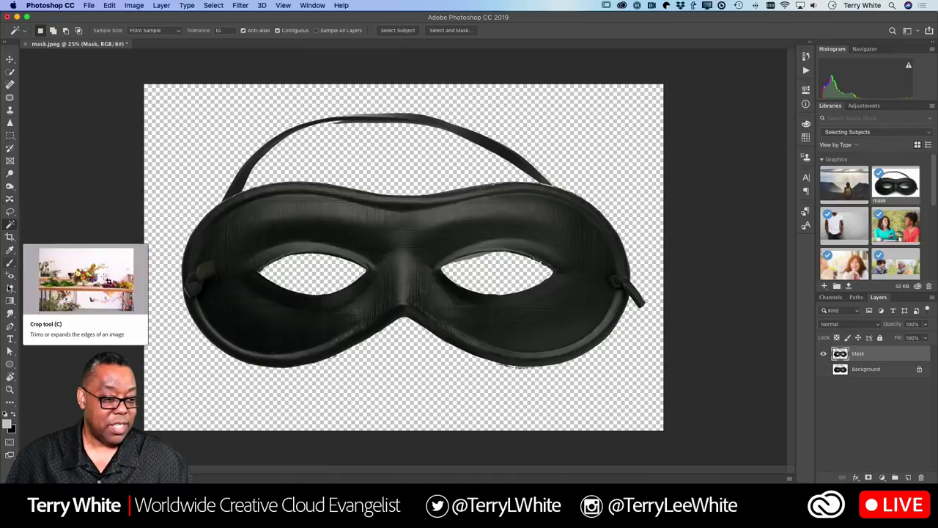
- Set the Eraser to a Hard Round brush at 100% hardness and shrink it below 80 px
left_click(9, 288)
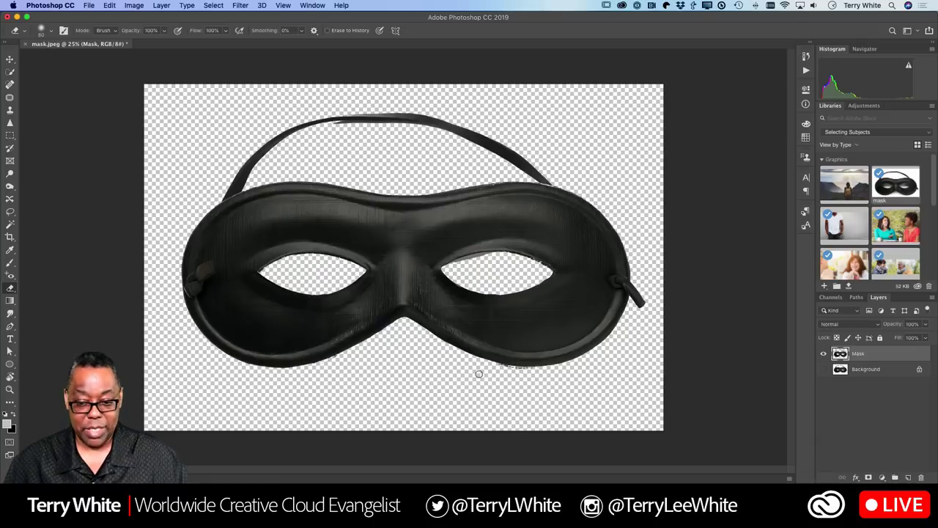
left_click(52, 30)
left_click(35, 107)
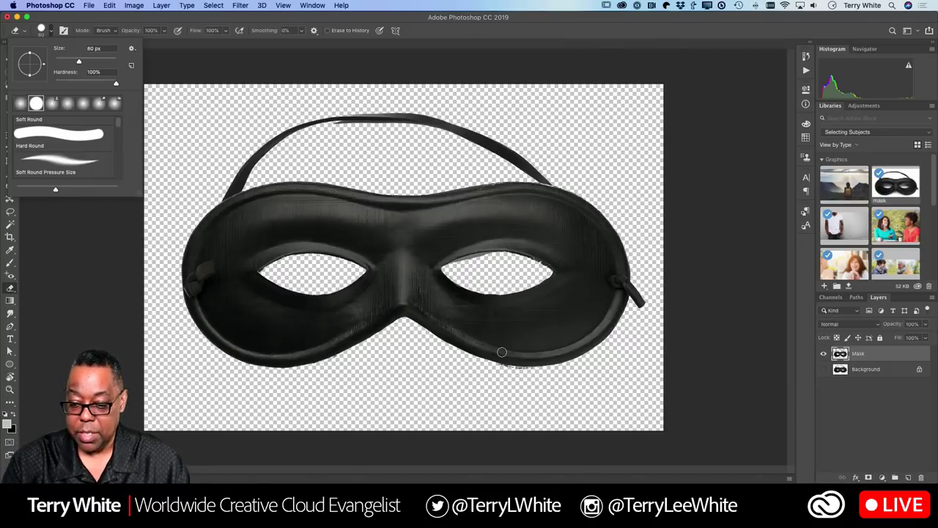
key("Escape")
key("bracketleft")
key("bracketleft")
key("bracketleft")
key("bracketleft")
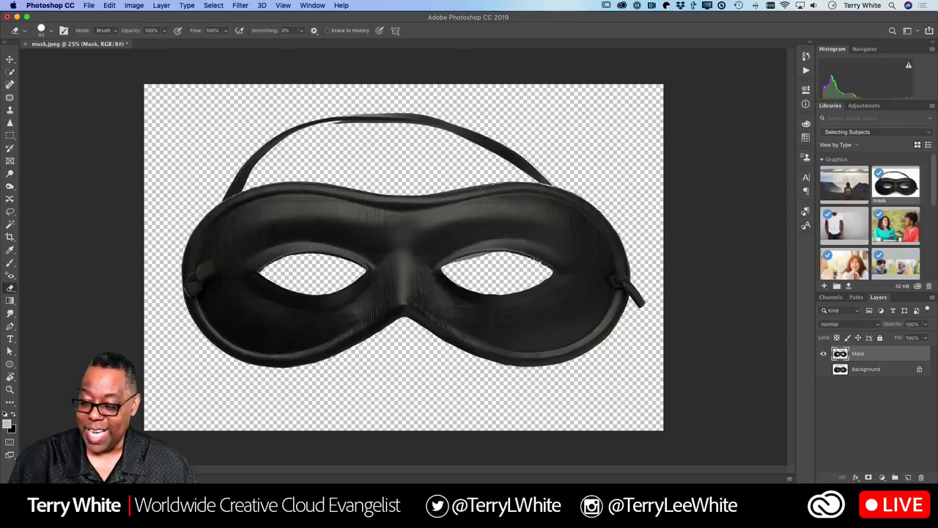
- Add a layer mask to the Mask layer, set the Brush to Normal mode, and zoom into the right eye
left_click(868, 478)
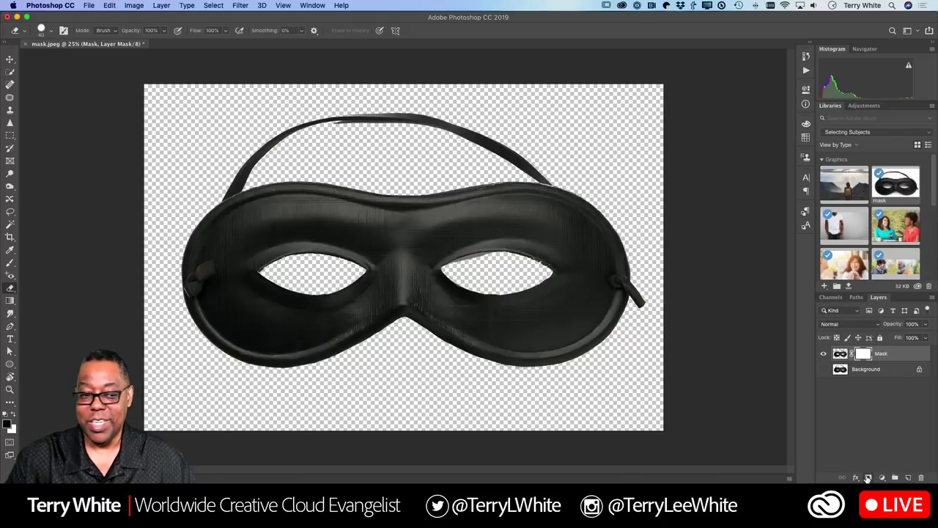
key("b")
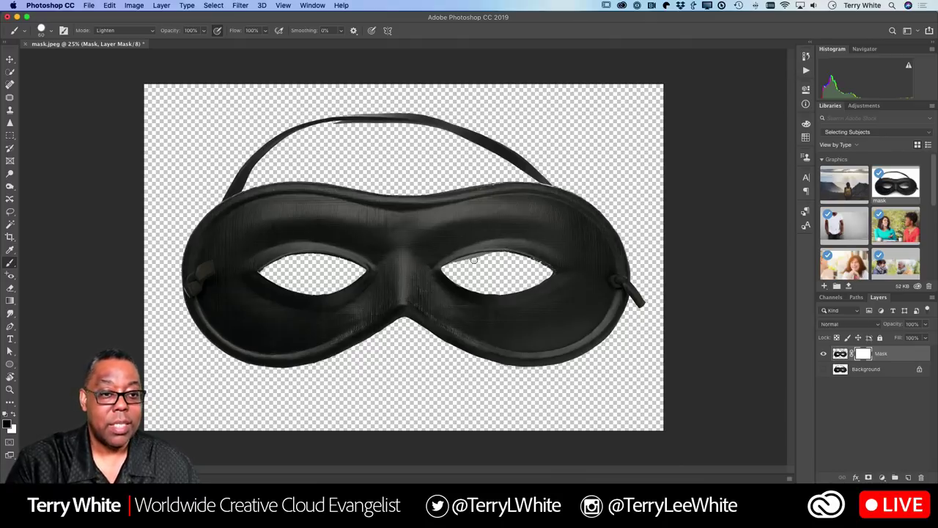
left_click(152, 30)
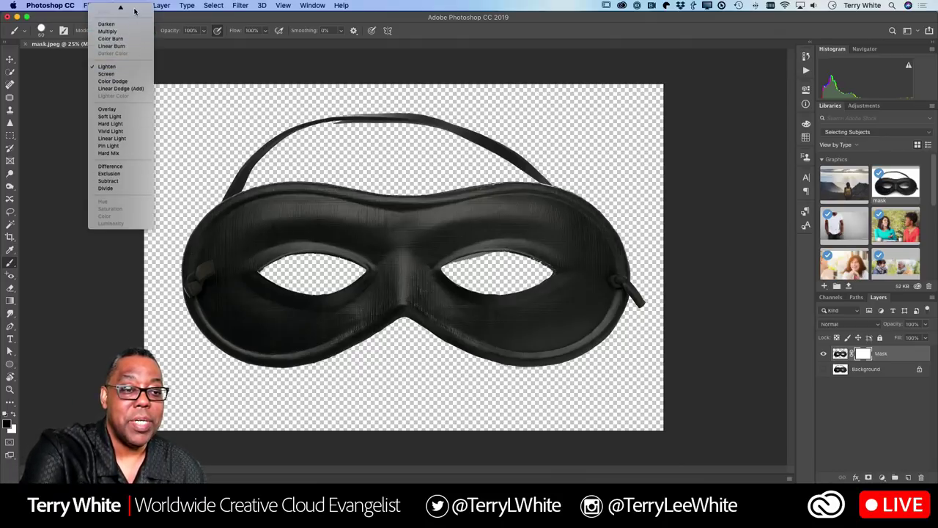
left_click(131, 12)
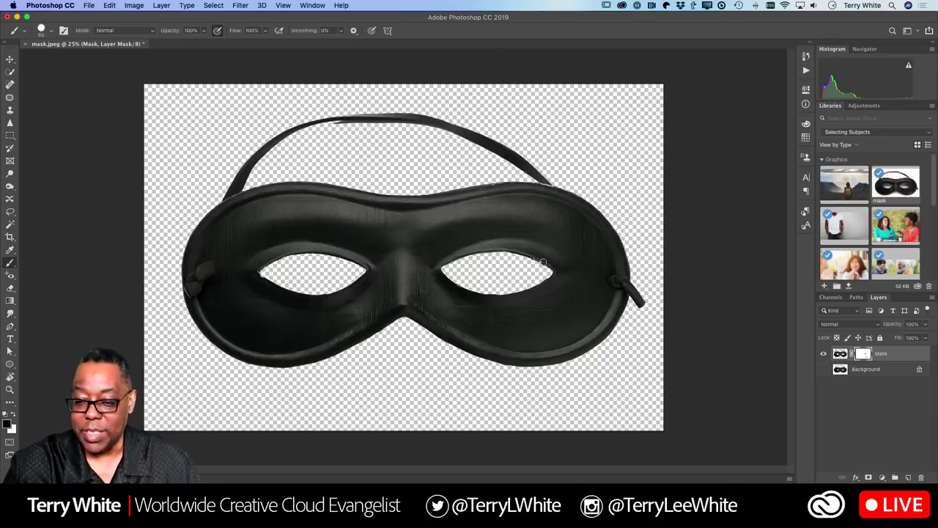
key("z")
left_click_drag(543, 258, 576, 298)
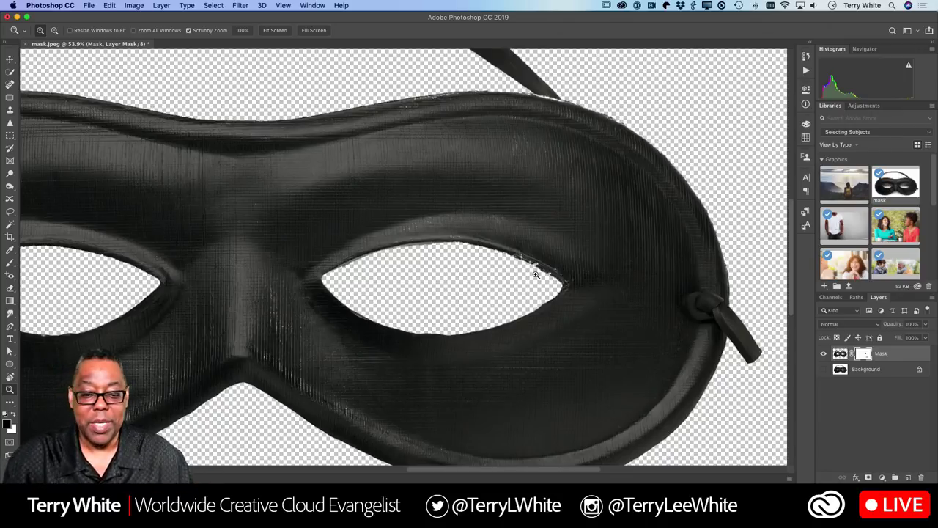
key("super+0")
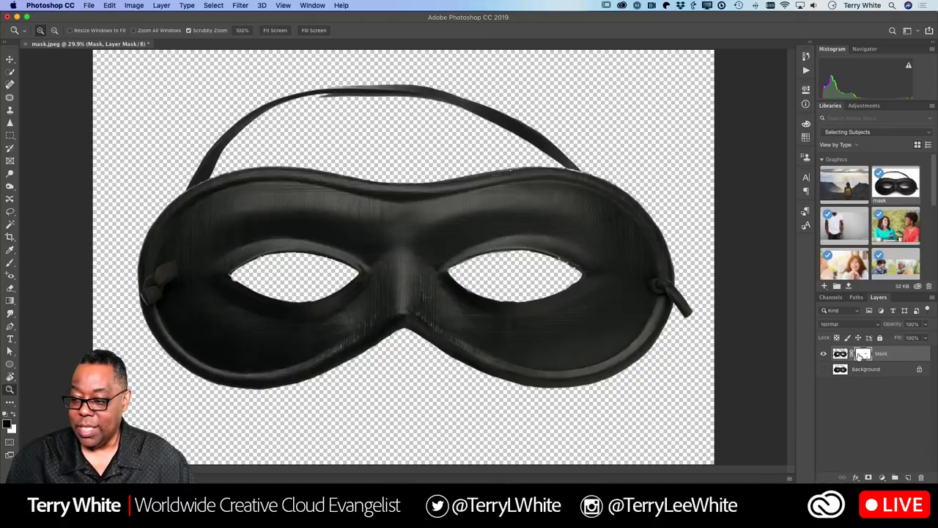
left_click(862, 354, "shift")
left_click(862, 355, "shift")
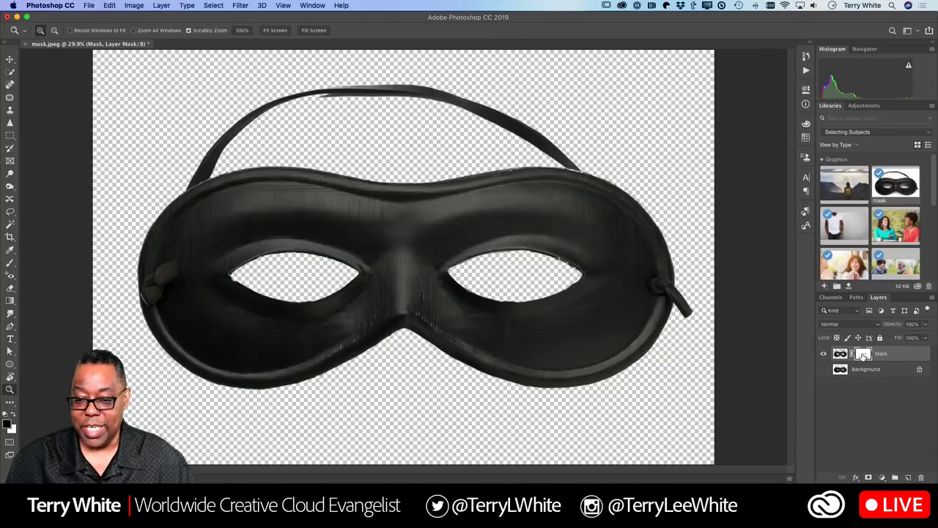
left_click(863, 354, "shift")
left_click(862, 355, "shift")
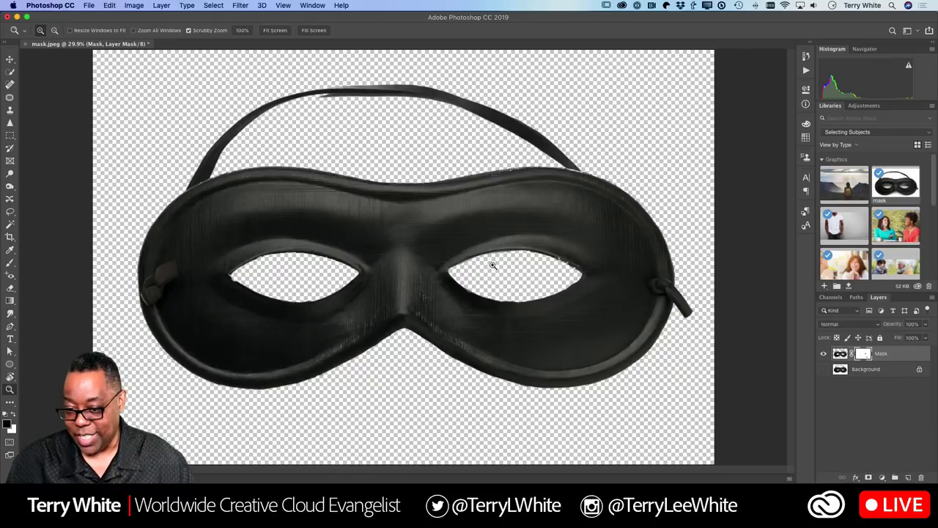
left_click(863, 355, "shift")
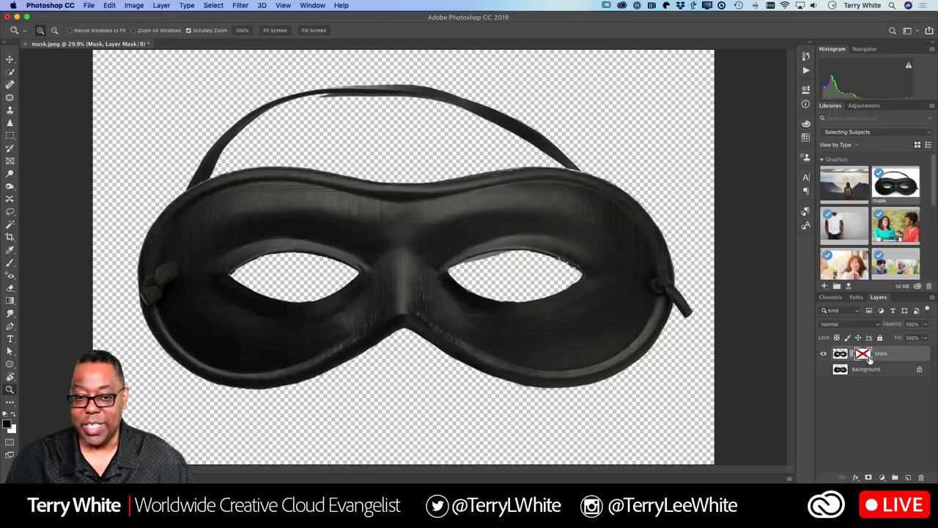
left_click(867, 357, "shift")
left_click(867, 356, "shift")
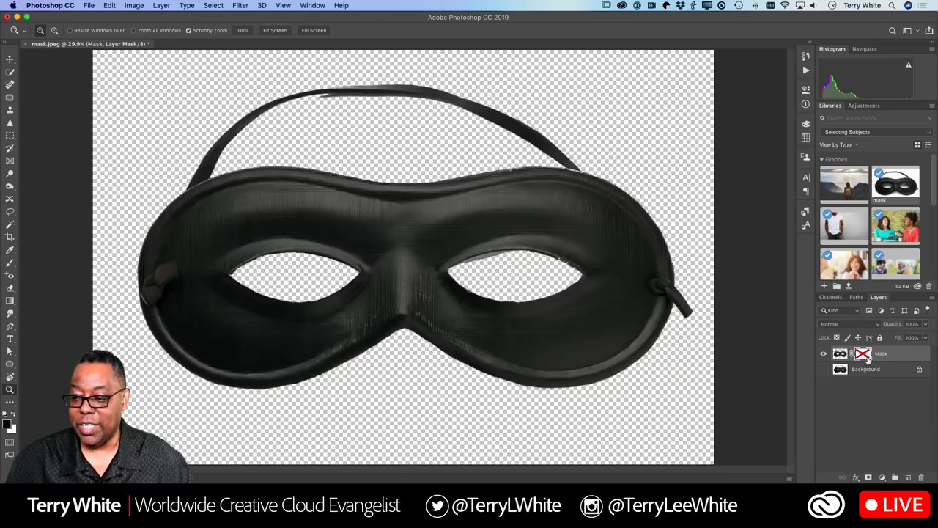
left_click(867, 357, "shift")
left_click(866, 356, "shift")
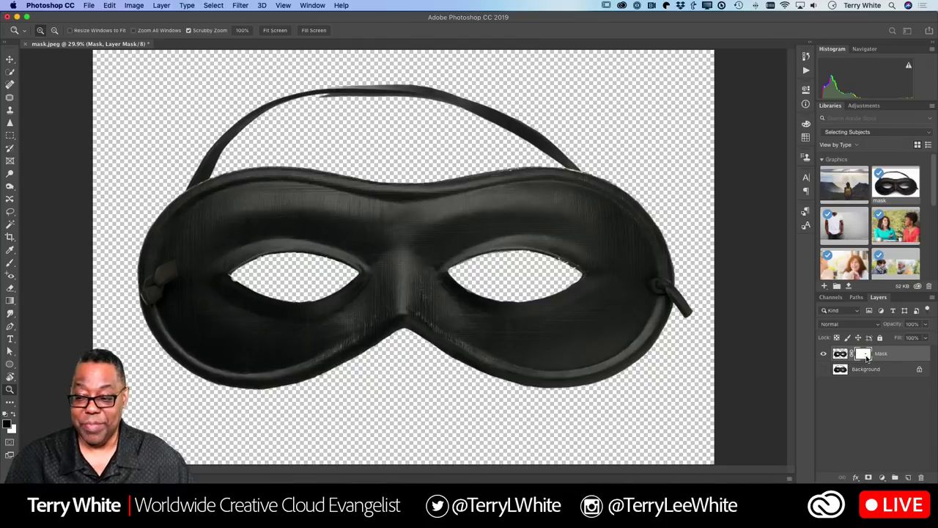
left_click(866, 357, "shift")
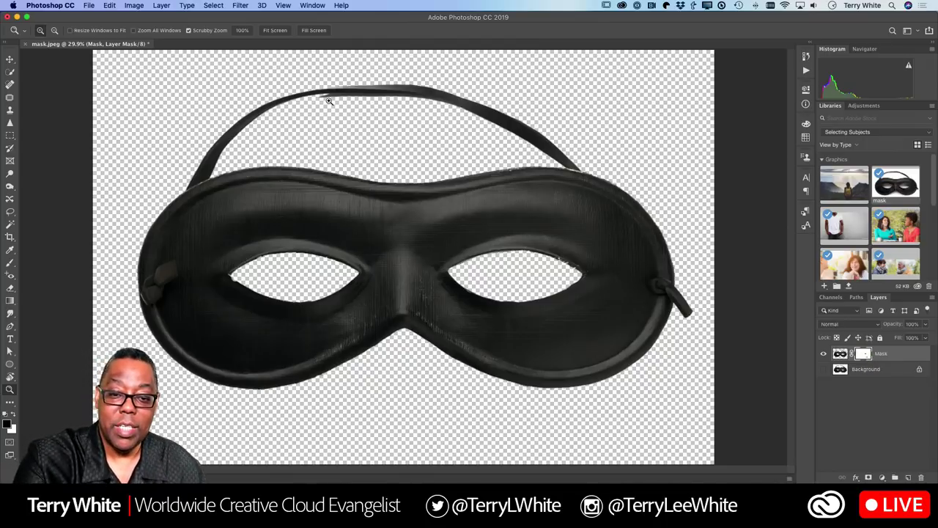
key("b")
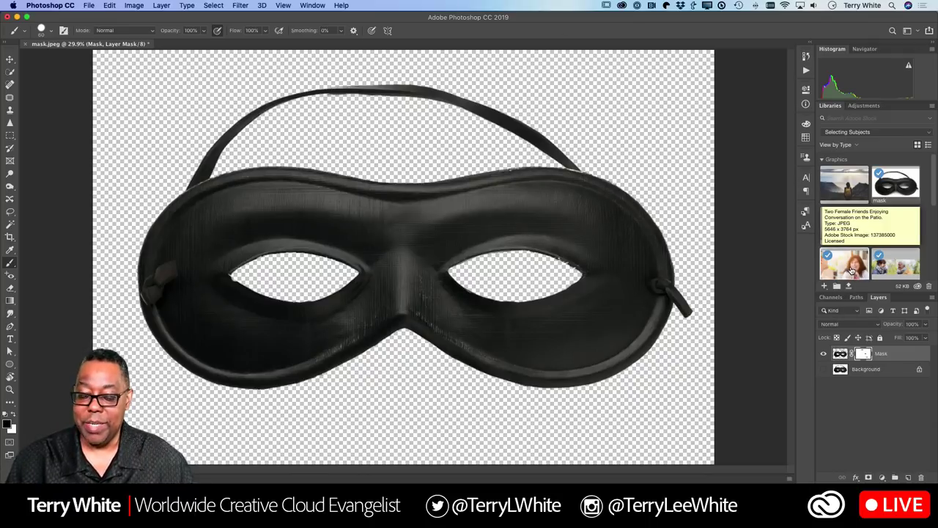
- Place the patio photo of two women into the document, then reselect the Mask layer
left_click_drag(842, 267, 735, 368)
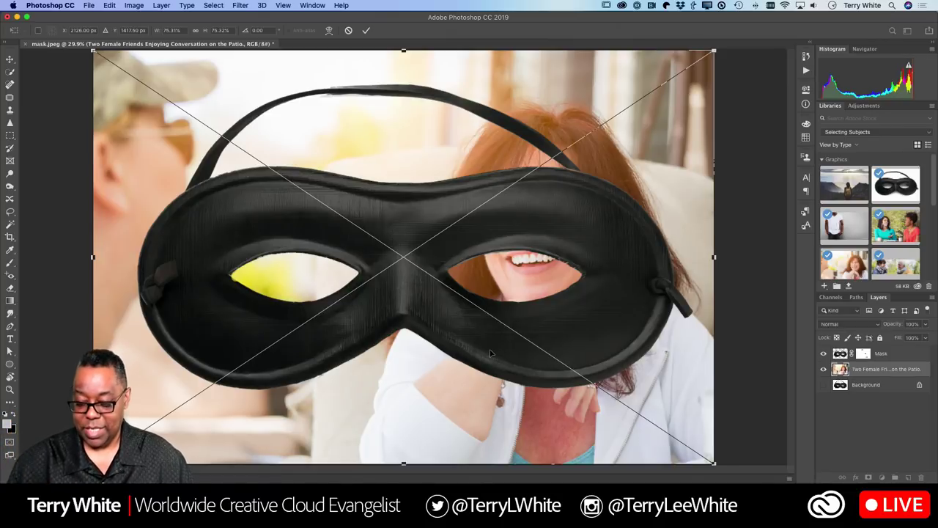
key("Return")
key("b")
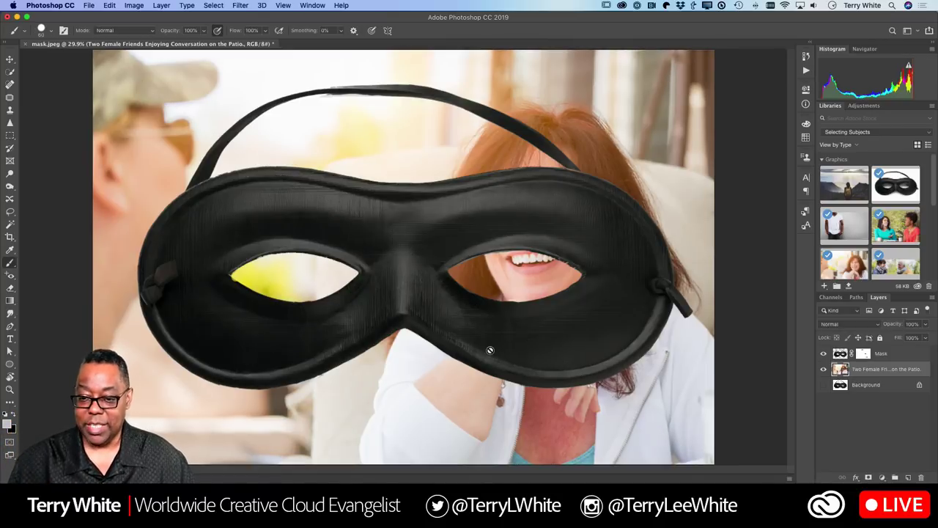
left_click(840, 354)
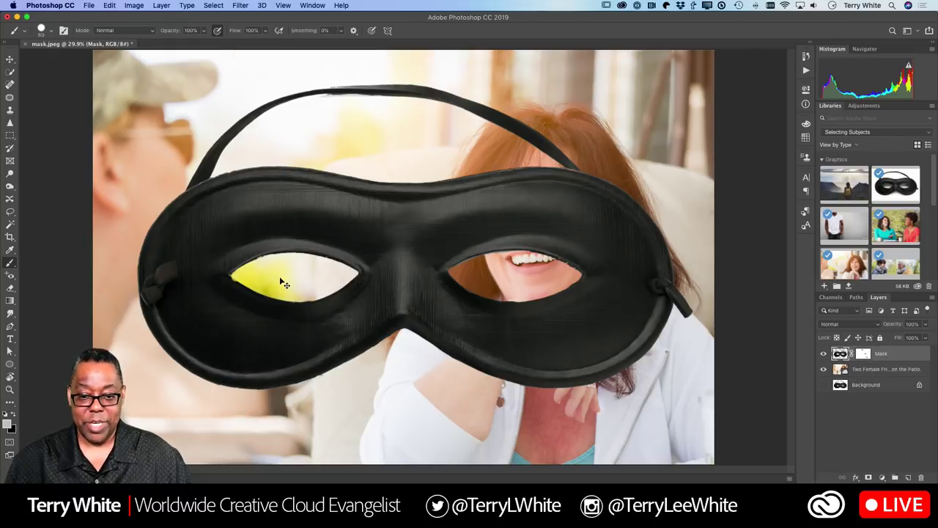
- Scale the mask to about 27%, tilt it roughly -3.45°, and fit it over her eyes
key("super+t")
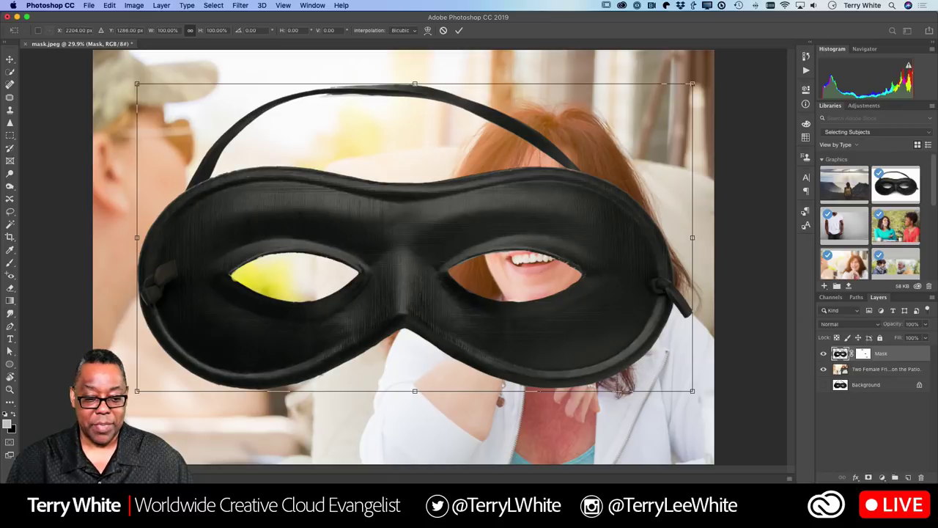
left_click_drag(135, 391, 516, 255)
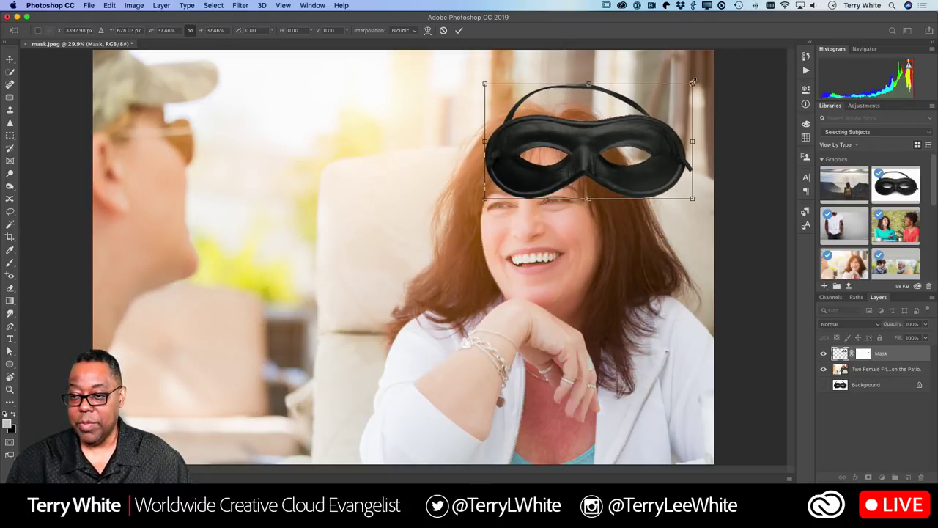
left_click_drag(692, 85, 643, 115)
left_click_drag(622, 170, 595, 211)
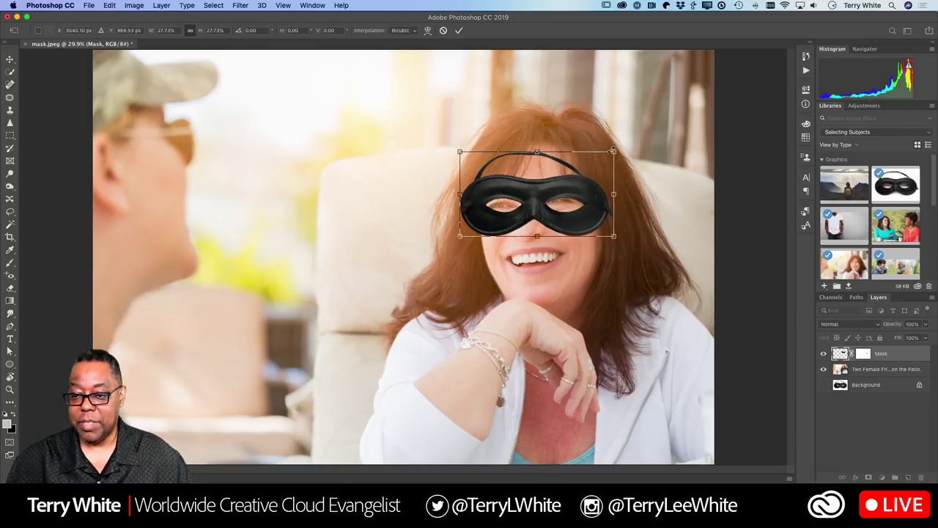
left_click_drag(624, 145, 608, 150)
left_click_drag(579, 199, 578, 197)
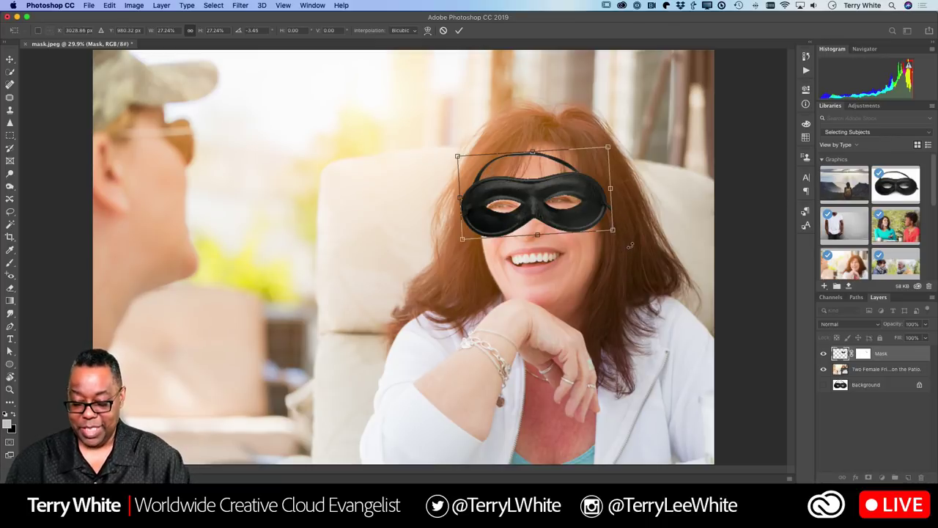
key("Return")
key("b")
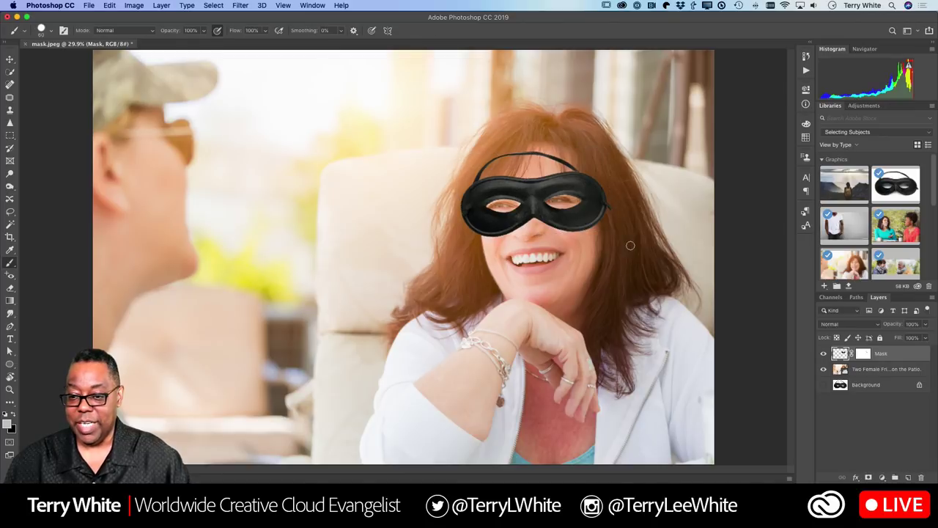
left_click(864, 354)
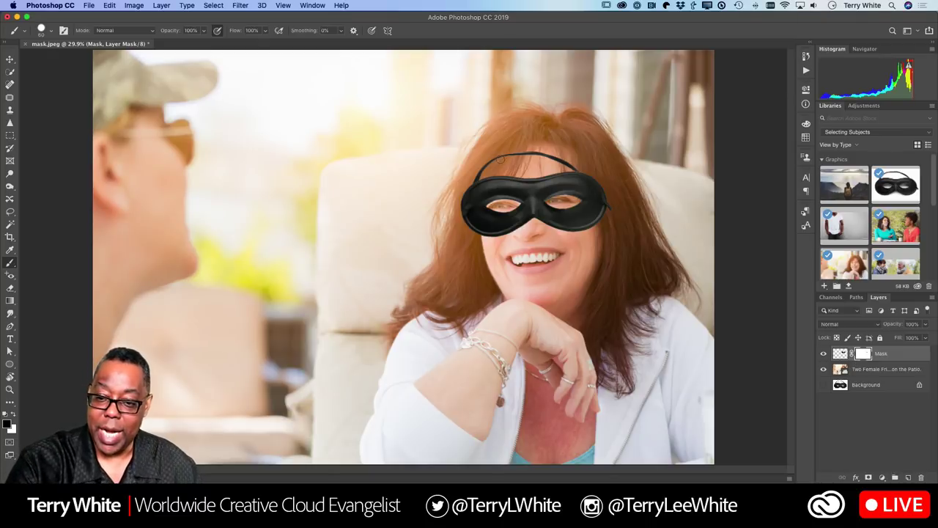
- Paint the head strap out of the layer mask, undoing the stray stroke above the mask
mouse_move(500, 158)
left_mouse_down()
mouse_move(471, 179)
mouse_move(513, 153)
mouse_move(576, 164)
left_mouse_up()
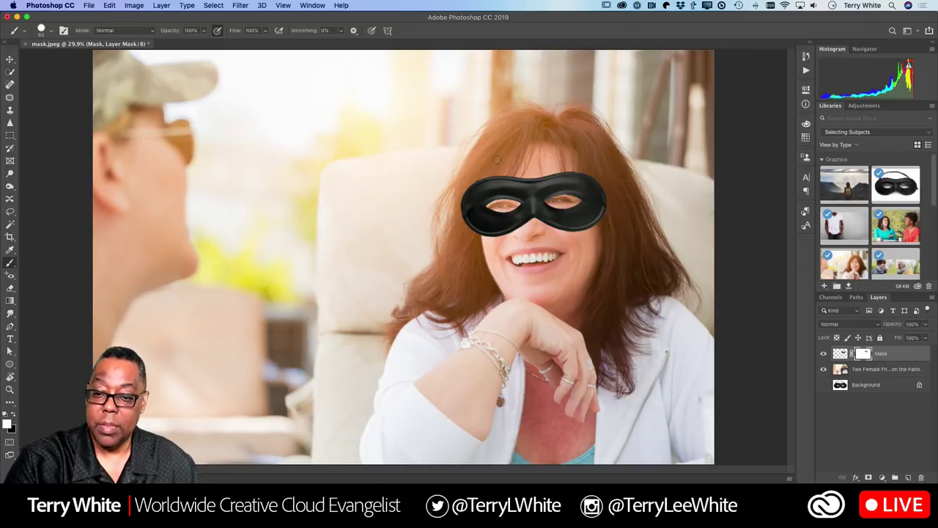
mouse_move(477, 178)
left_mouse_down()
mouse_move(555, 150)
mouse_move(576, 160)
left_mouse_up()
key("super+z")
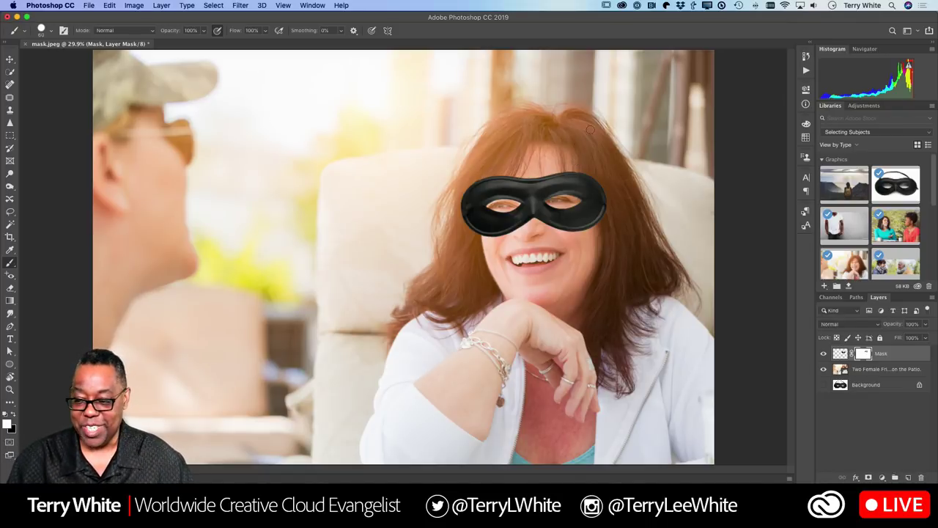
- Revert the document to the saved mask.jpeg using File > Revert
left_click(88, 6)
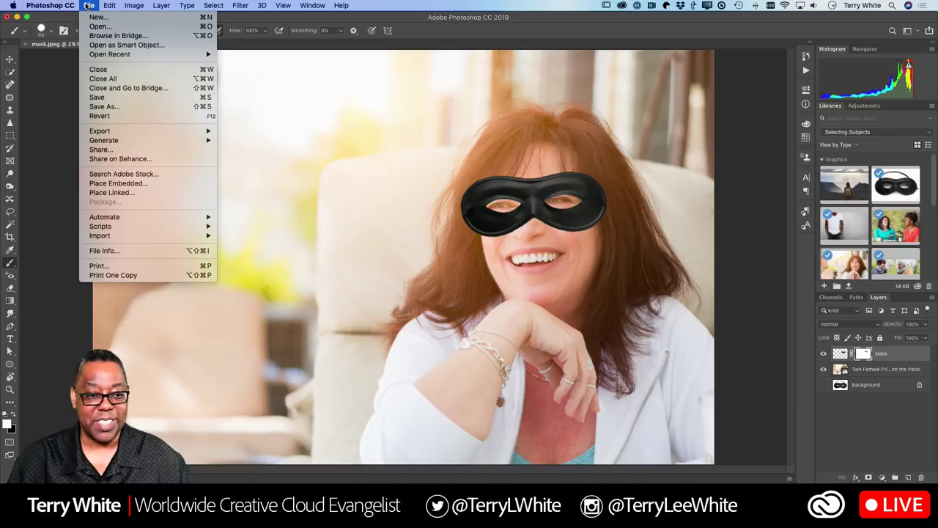
left_click(153, 115)
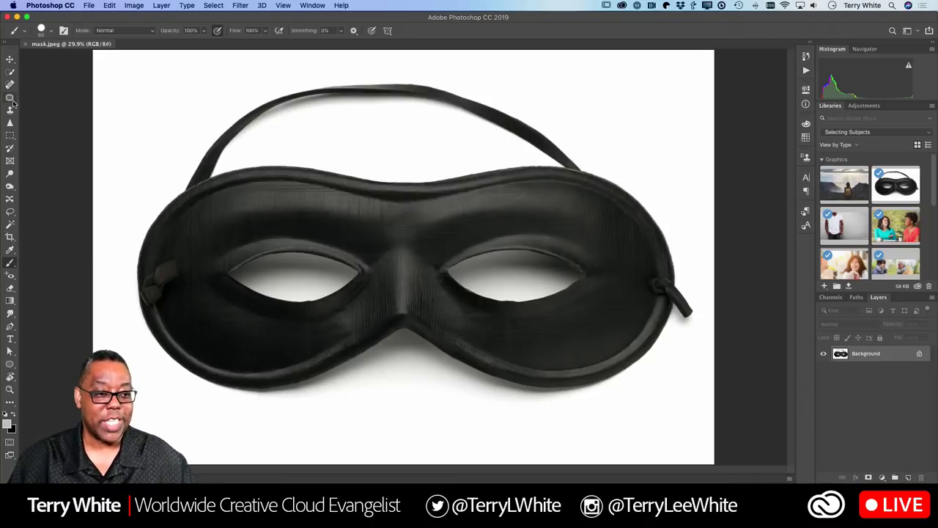
- Quick-select the mask's left side and centre, subtracting the left eye hole
left_click(9, 74)
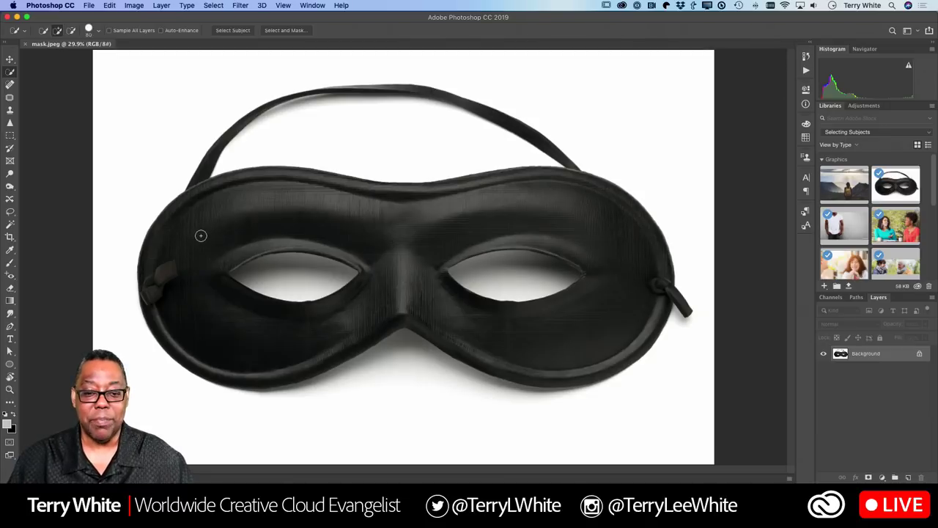
mouse_move(201, 235)
left_mouse_down()
mouse_move(220, 224)
mouse_move(388, 212)
mouse_move(384, 282)
mouse_move(340, 310)
mouse_move(371, 293)
mouse_move(428, 224)
mouse_move(487, 203)
mouse_move(592, 210)
mouse_move(606, 232)
mouse_move(560, 295)
left_mouse_up()
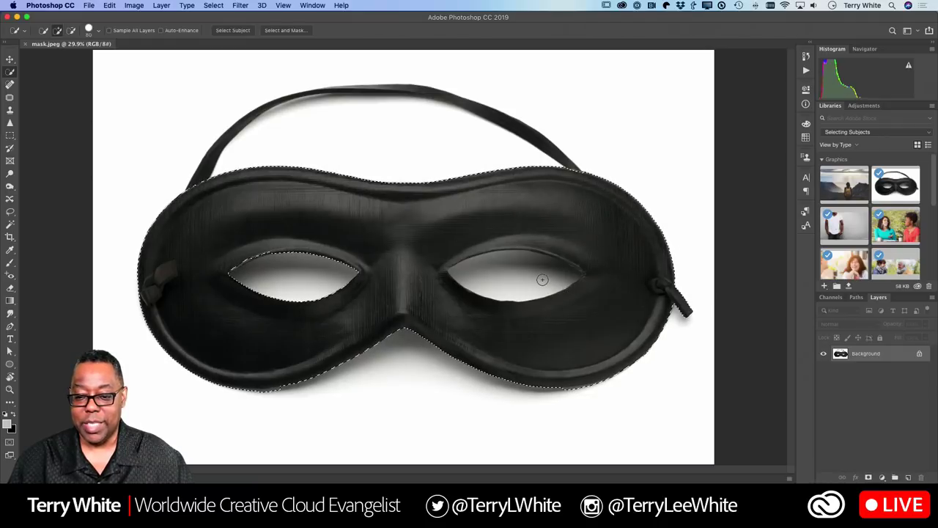
key("alt")
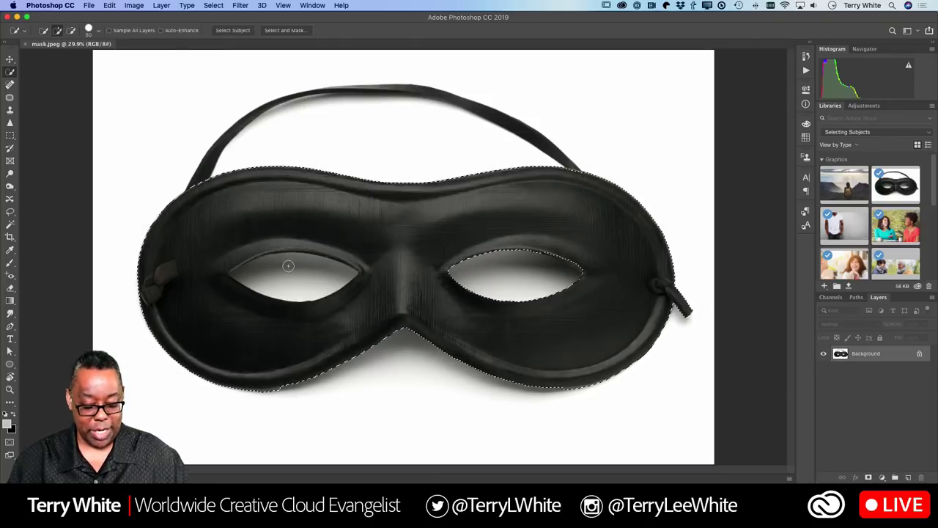
left_click_drag(288, 266, 258, 255)
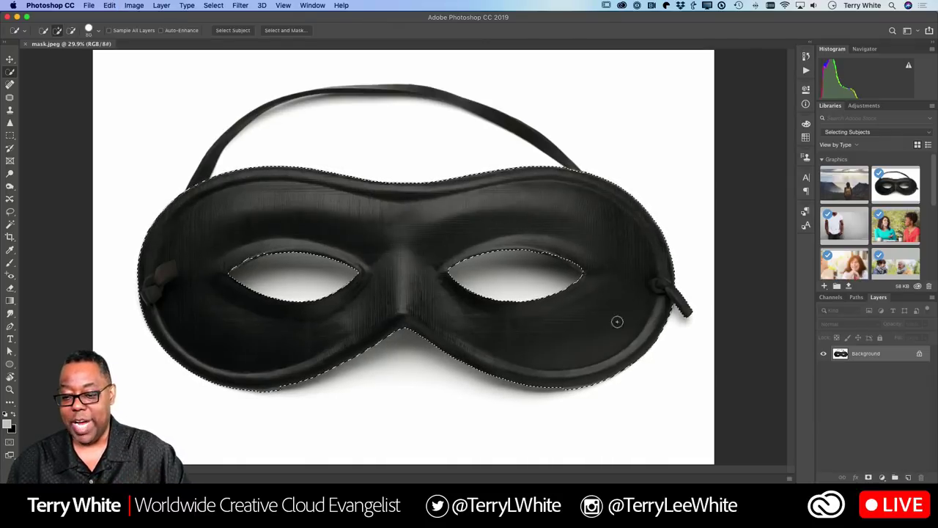
- Extend the quick selection along the top strap and refine its edges
left_click(204, 170)
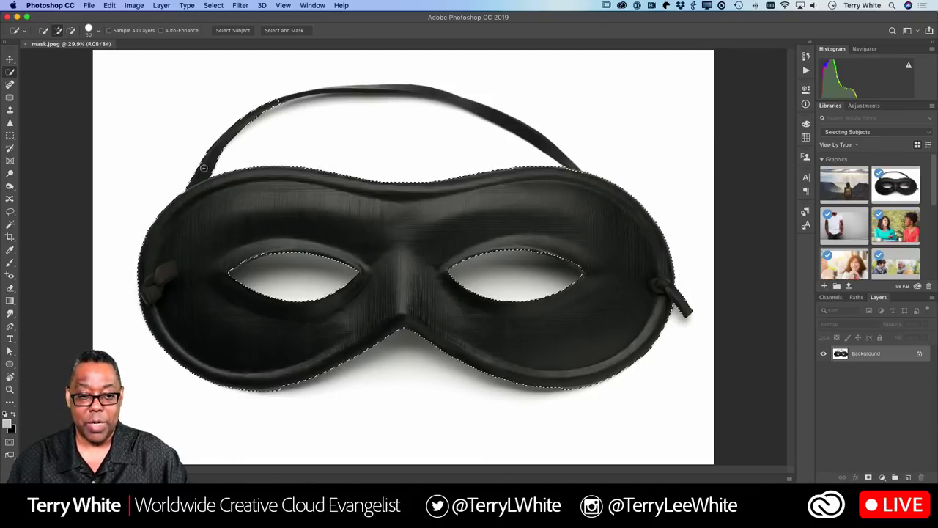
mouse_move(214, 159)
left_mouse_down()
mouse_move(325, 96)
mouse_move(303, 96)
mouse_move(438, 109)
mouse_move(551, 148)
left_mouse_up()
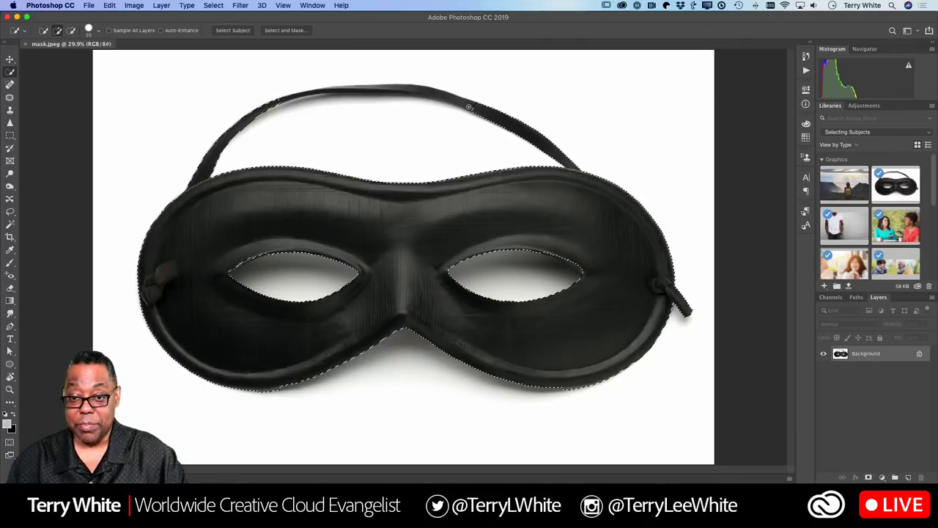
left_click_drag(447, 102, 424, 102)
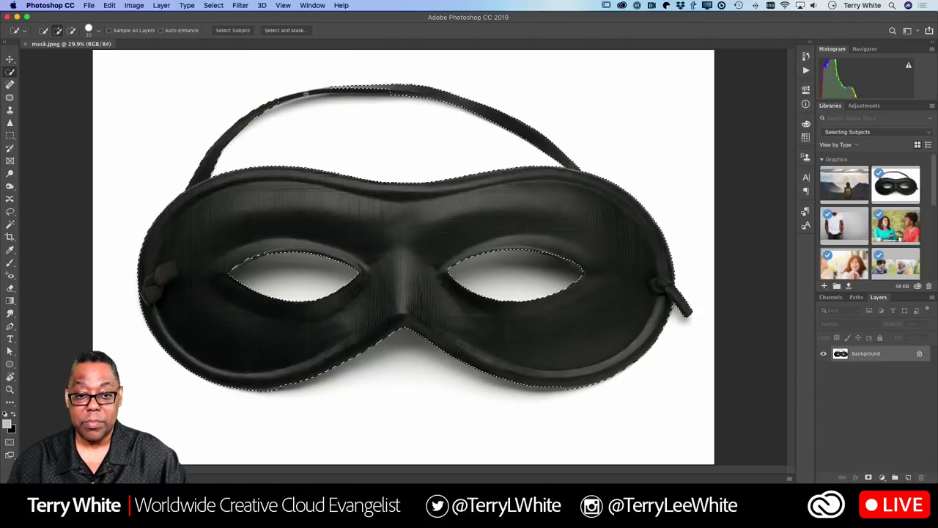
left_click_drag(282, 98, 291, 95)
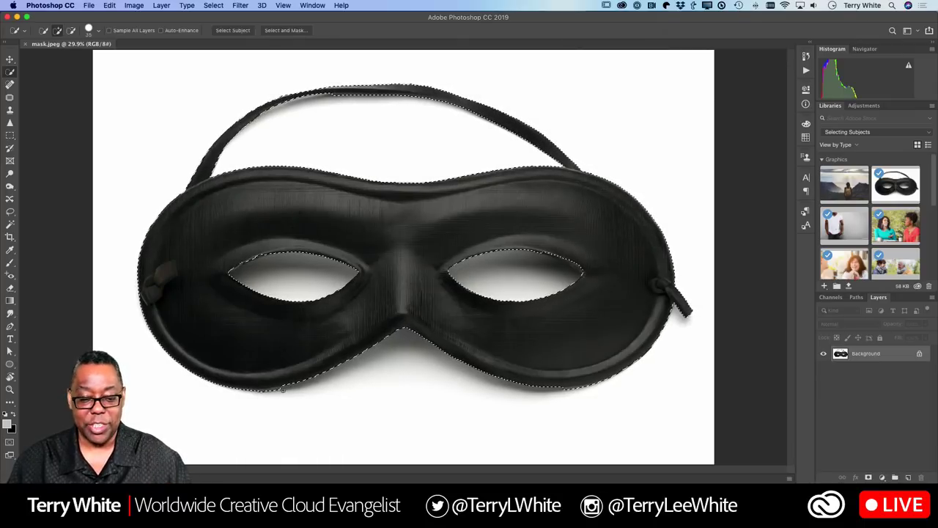
key("alt")
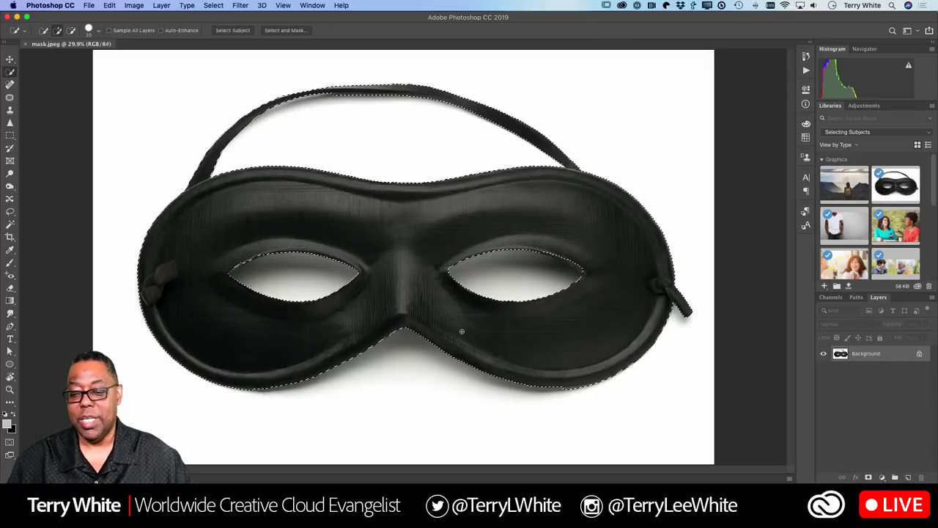
key("alt")
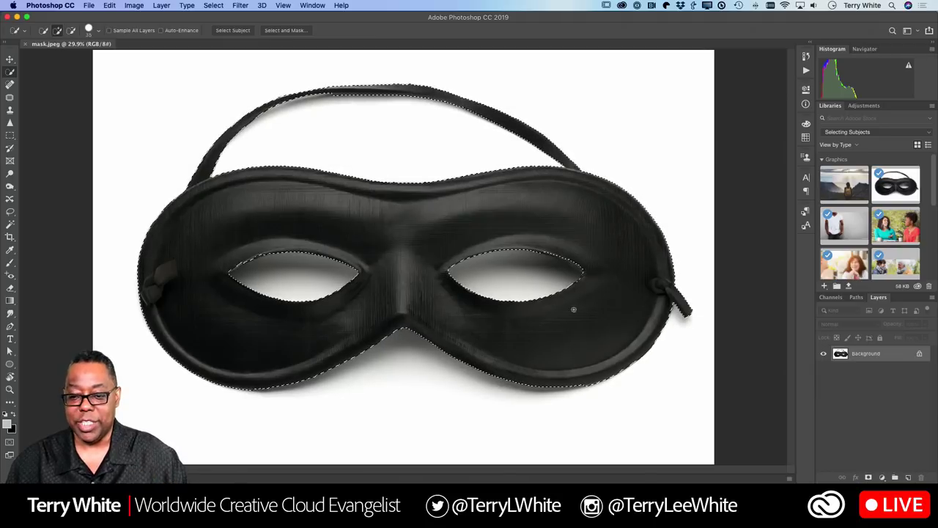
key("alt")
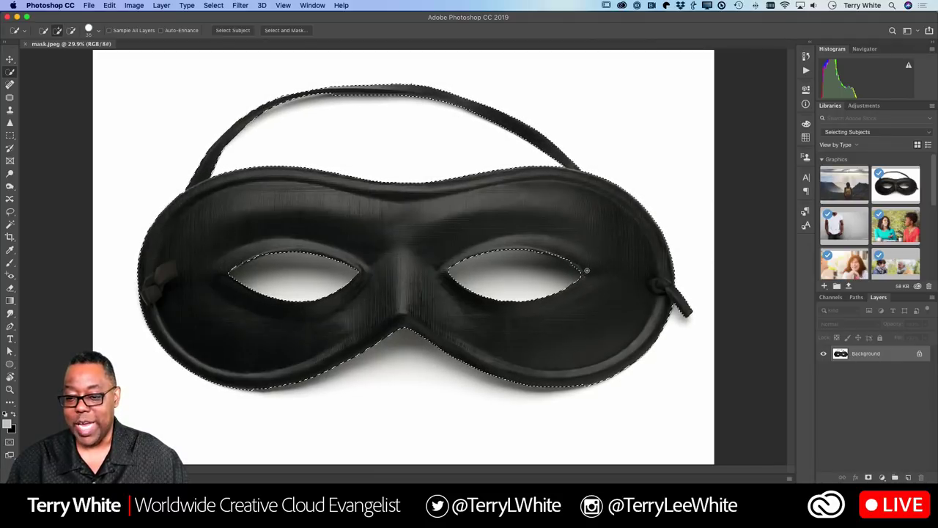
key("alt")
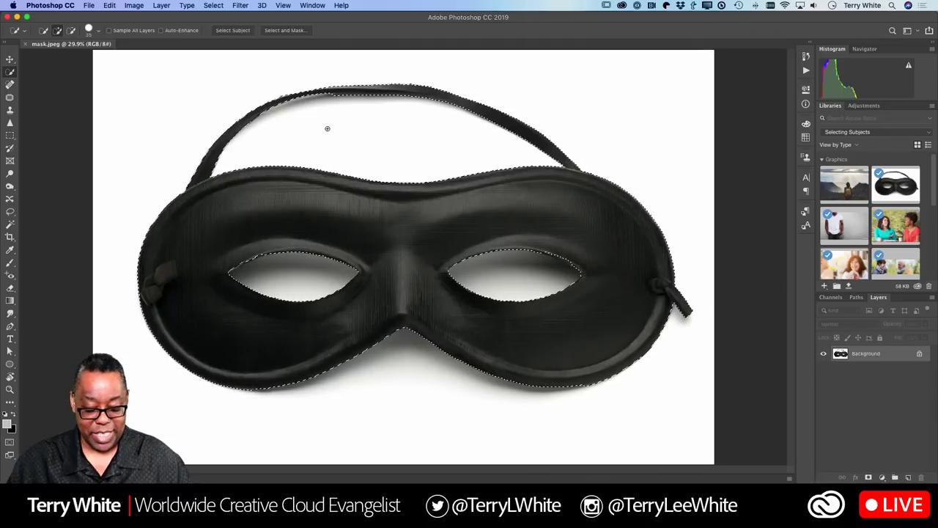
key("super+d")
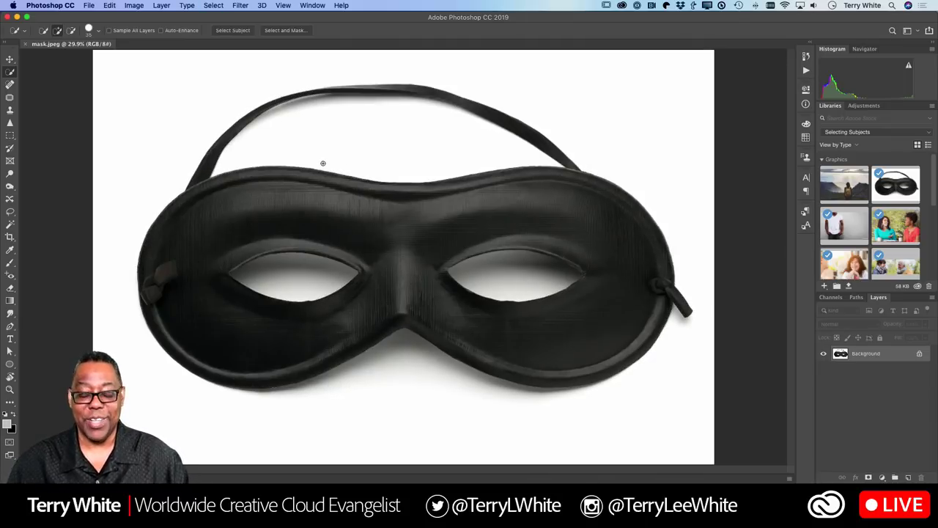
key("super+shift+d")
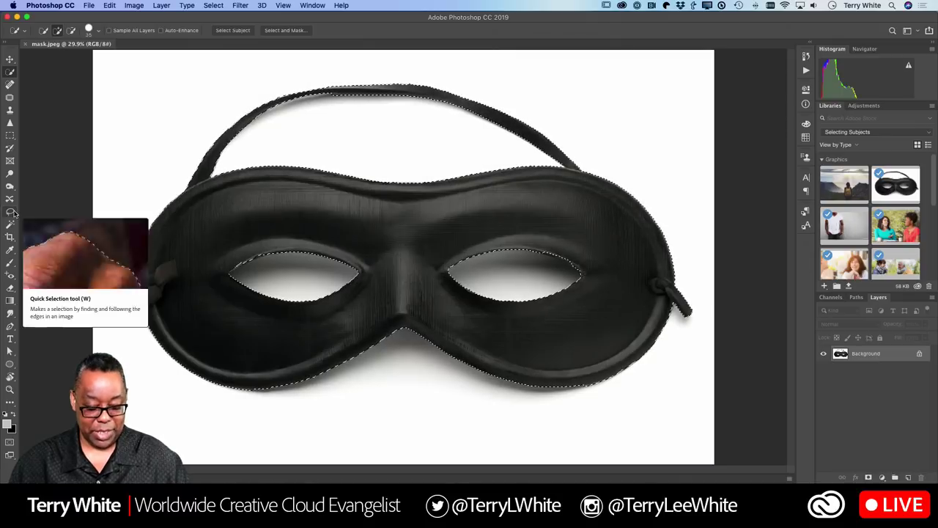
key("b")
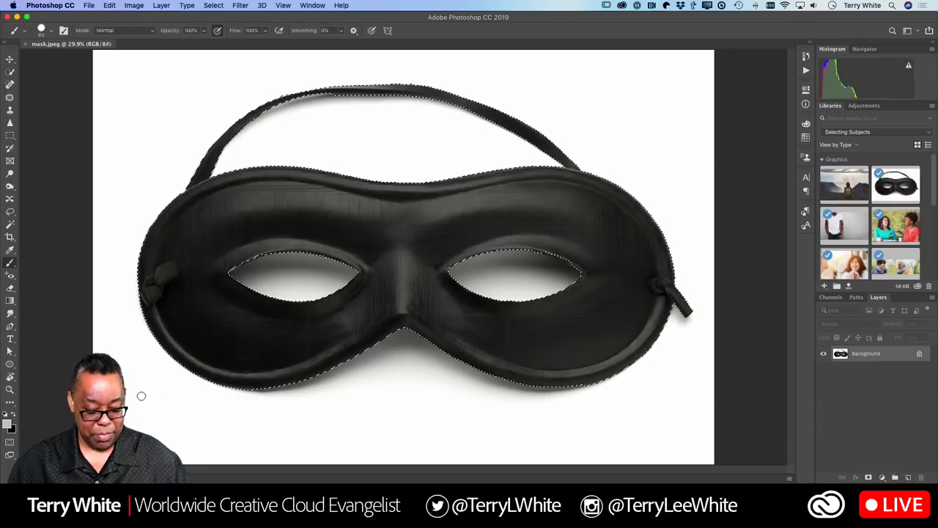
- Set the foreground to purple (9653ea) and brush it across the mask, confined to the selection
left_click(6, 425)
left_click(578, 286)
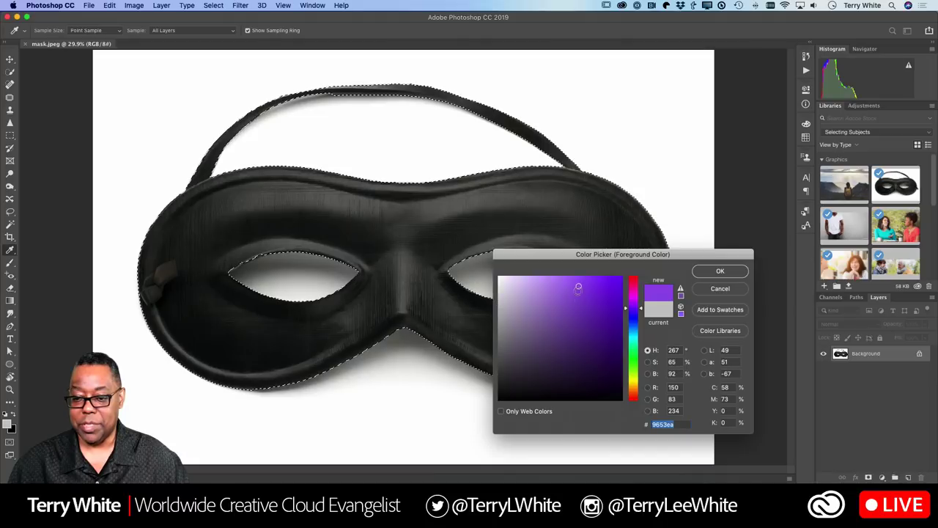
left_click(713, 271)
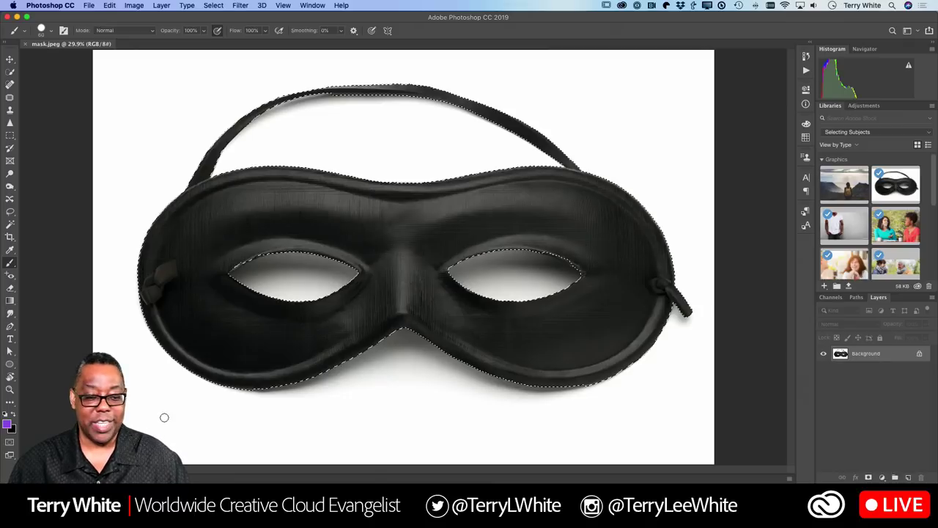
left_click_drag(164, 415, 155, 421)
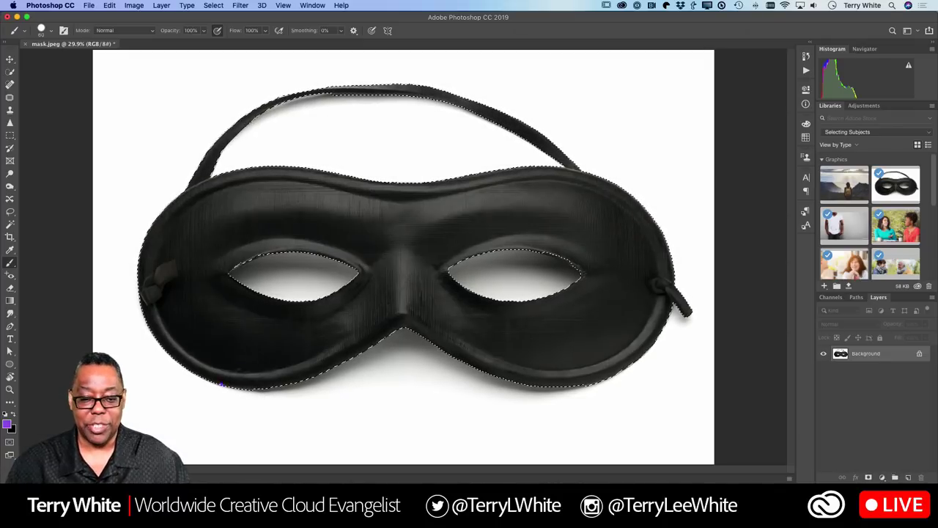
left_click(613, 84, "shift")
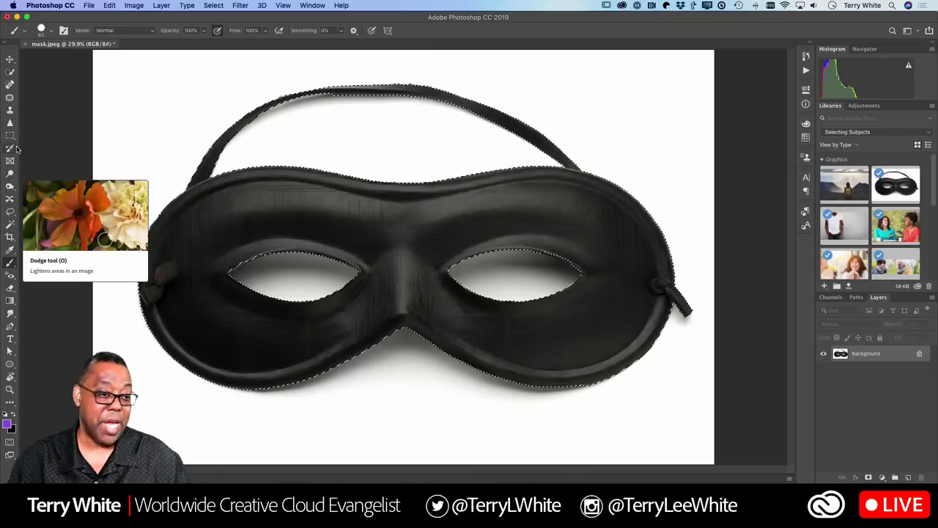
- Clear the selection around the black mask with Cmd+D
left_click(9, 72)
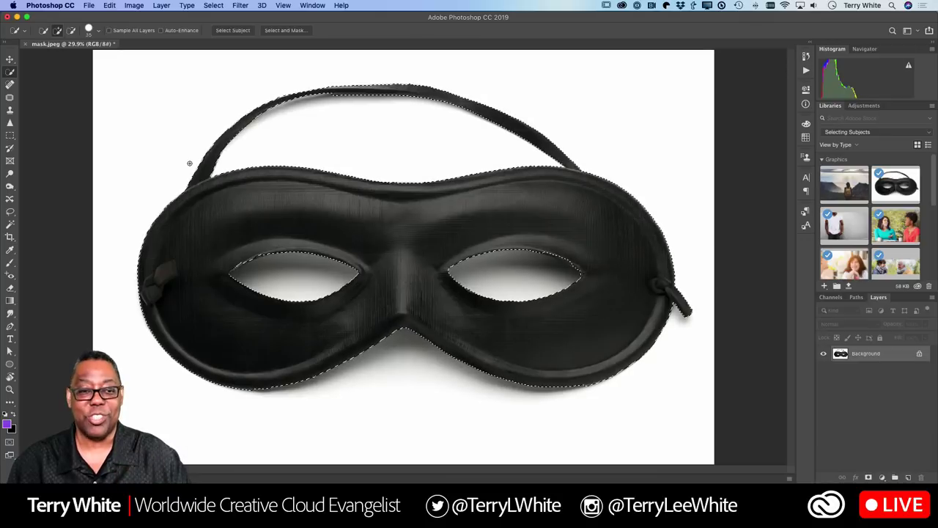
left_click(213, 5)
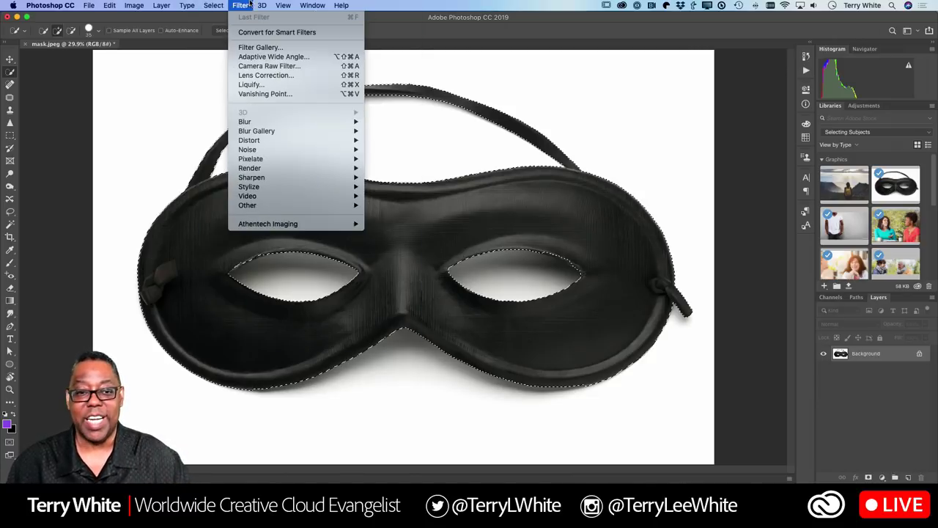
left_click(214, 5)
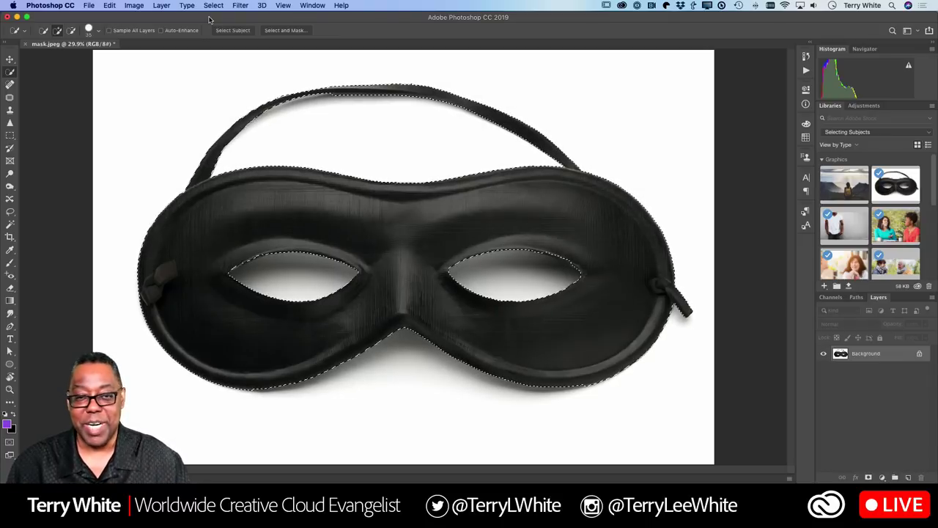
key("super+d")
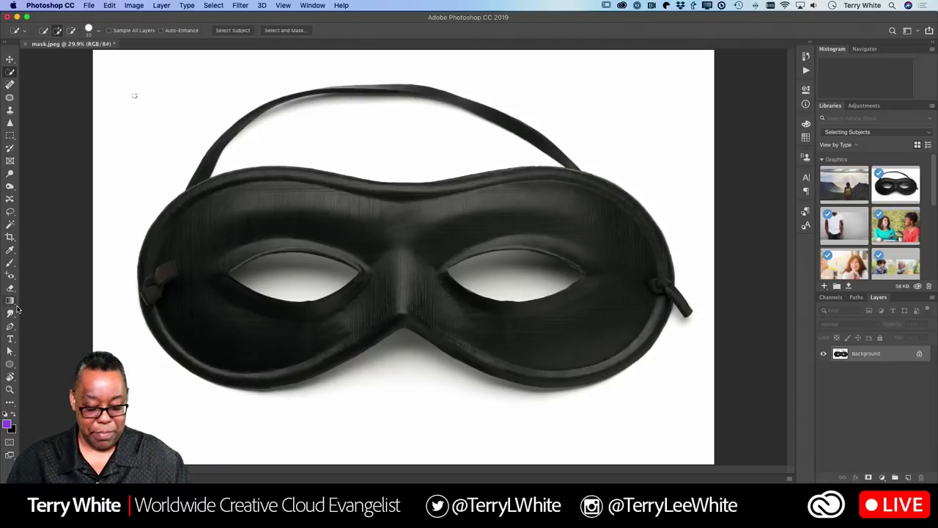
key("b")
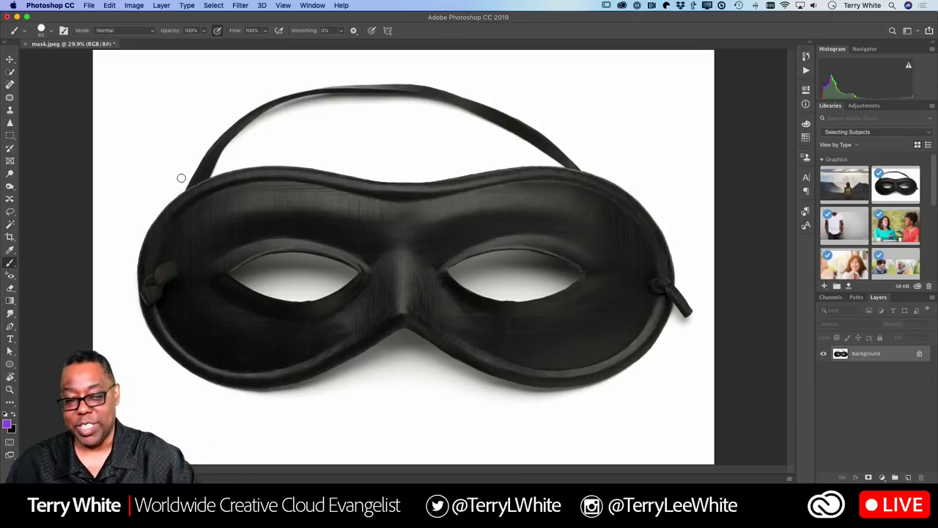
left_click(11, 73)
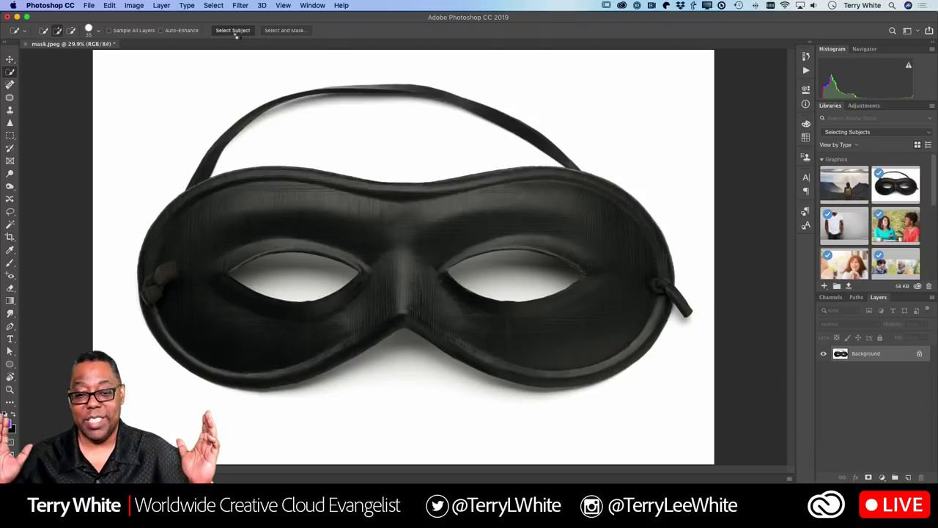
left_click(236, 34)
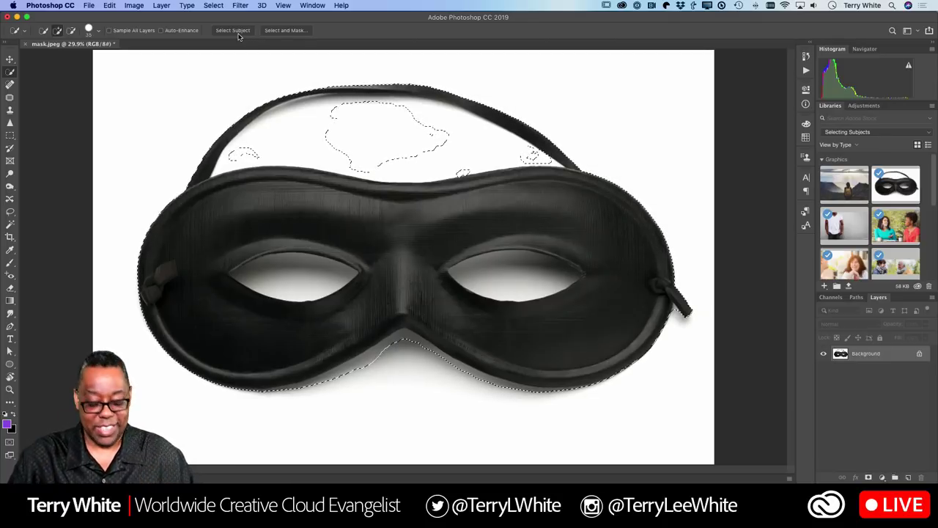
key("super+d")
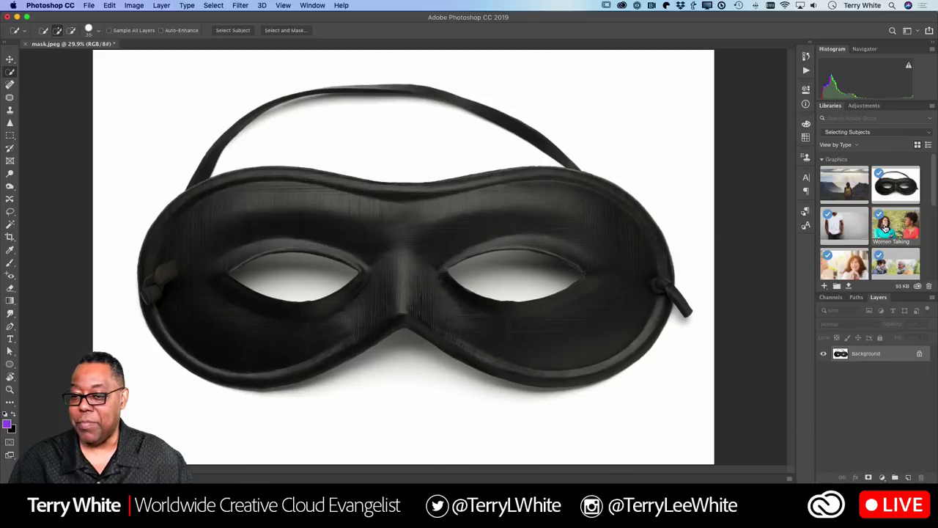
- Open WomenTalking.jpeg from the Libraries panel and use Select Subject to outline both women
double_click(885, 229)
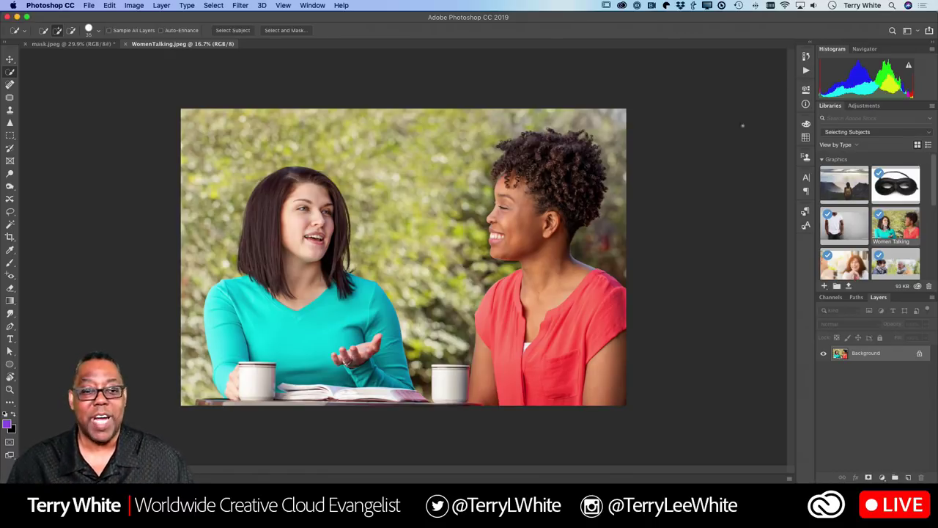
left_click(242, 31)
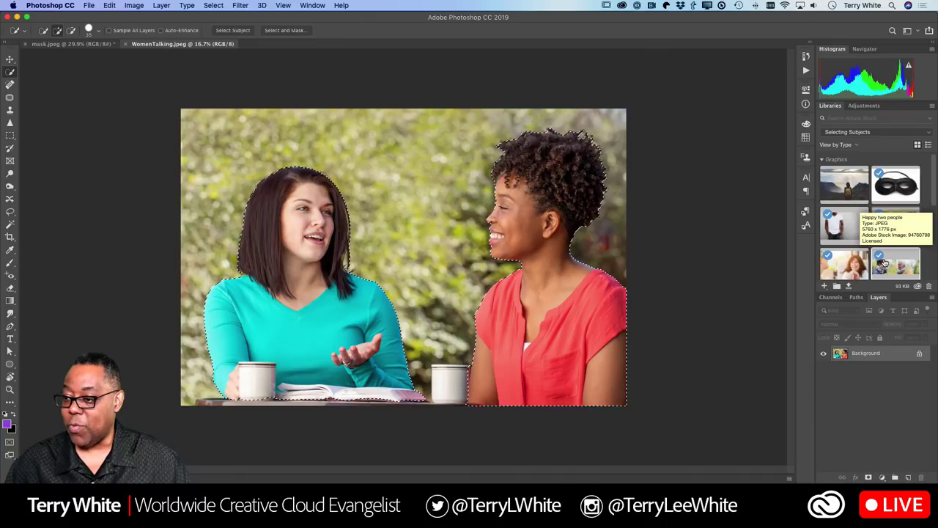
scroll(883, 262, "down", 5)
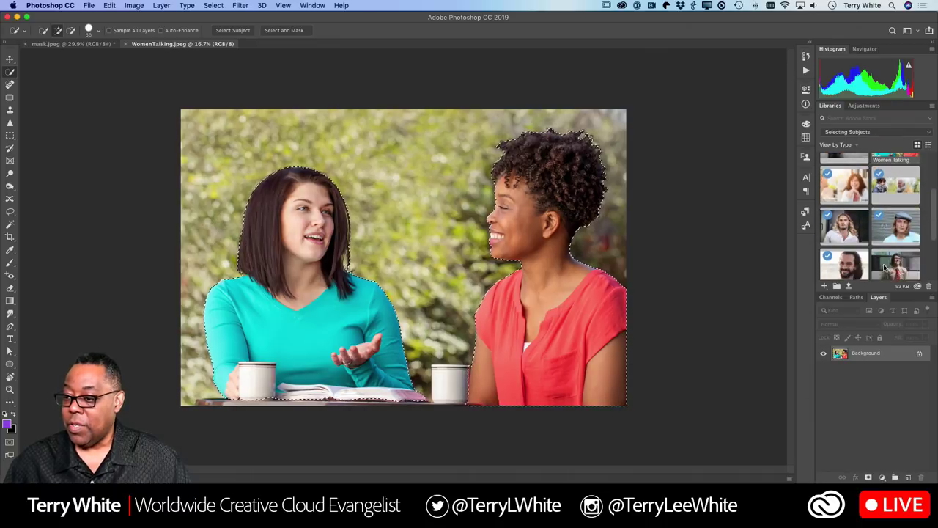
scroll(883, 268, "down", 4)
scroll(883, 268, "up", 10)
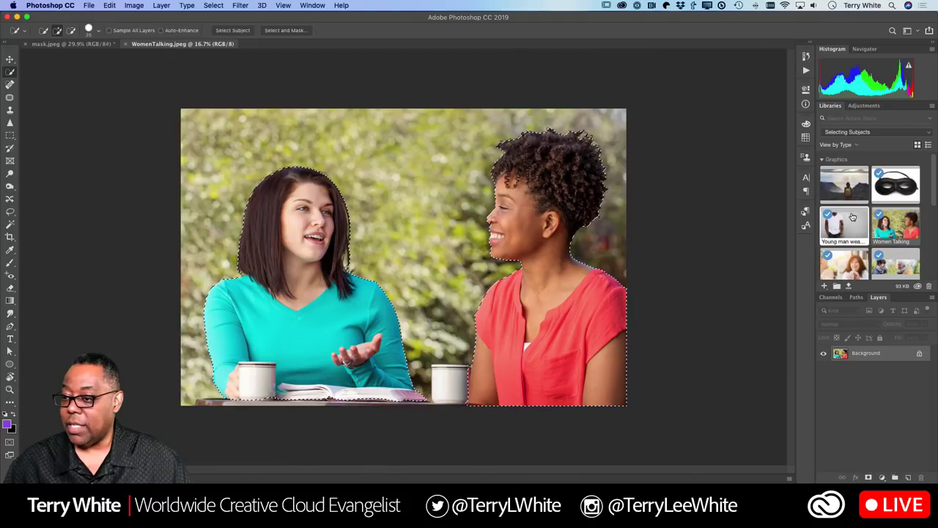
- Open AdobeStock_125967674.jpeg from Libraries and use Select Subject to outline the hiker
double_click(844, 187)
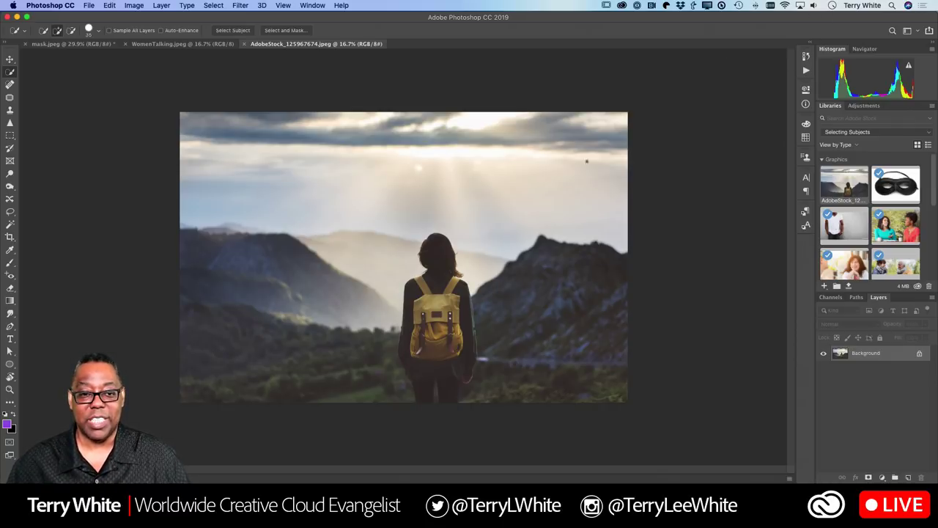
left_click(233, 30)
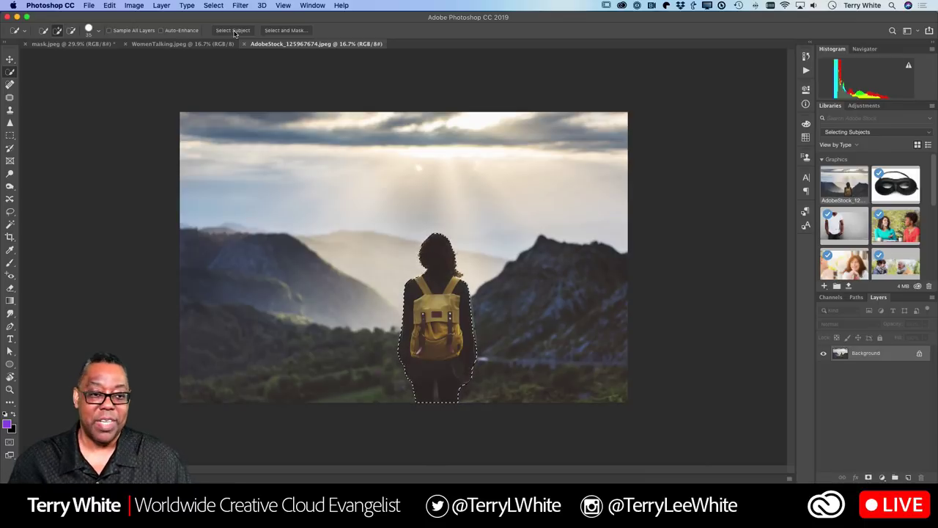
- Return to the mask.jpeg document and switch to the standard Pen Tool
left_click(73, 44)
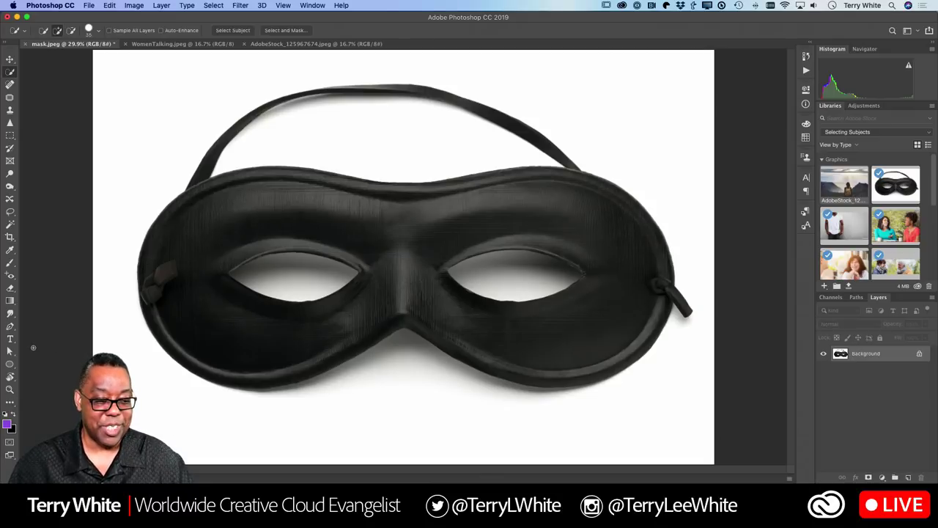
left_click(10, 325)
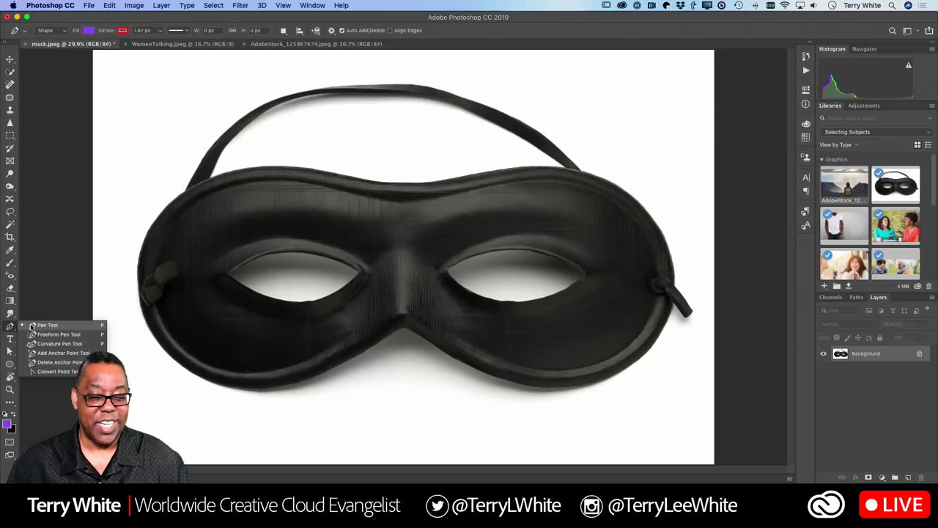
left_click(33, 326)
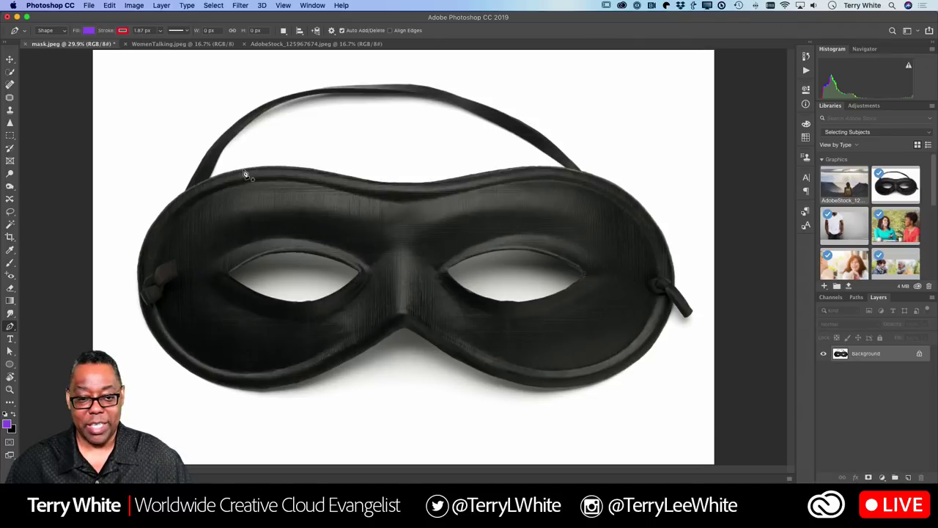
left_click_drag(243, 171, 263, 169)
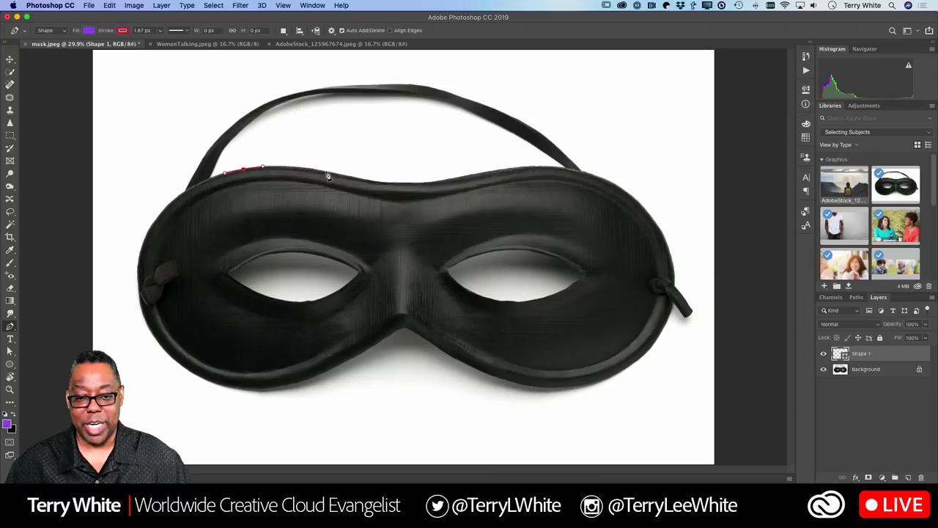
left_click_drag(326, 174, 352, 179)
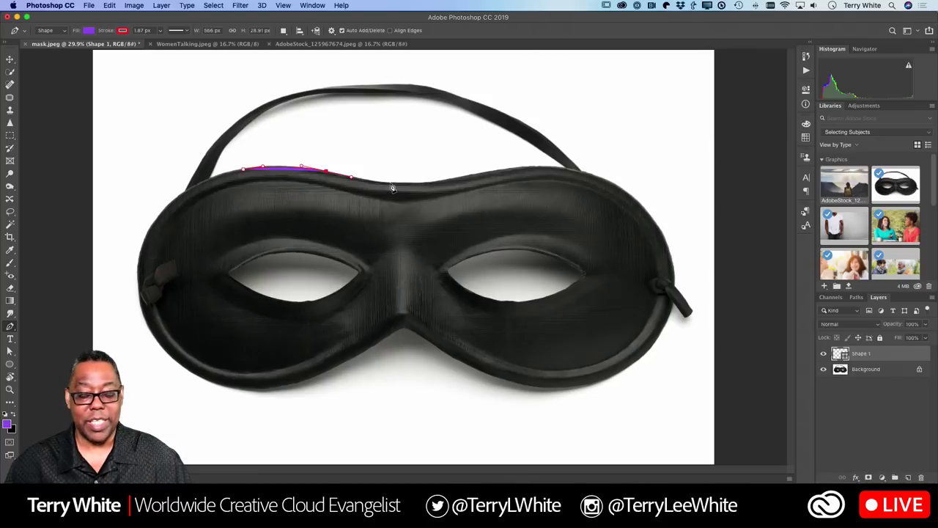
left_click_drag(390, 182, 403, 184)
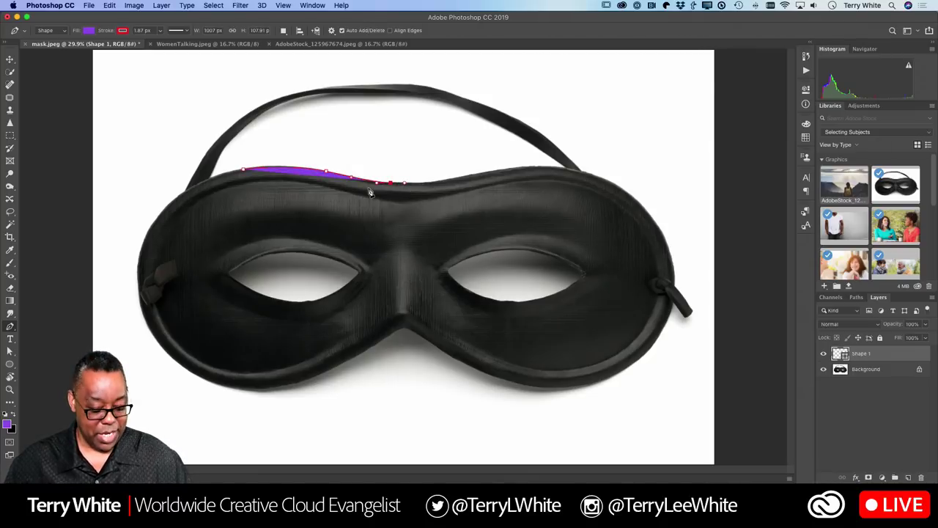
key("Escape")
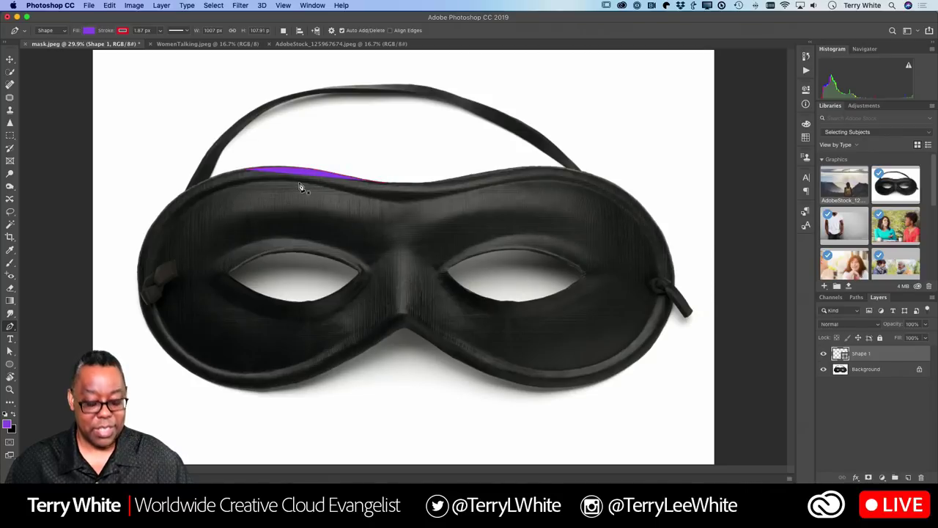
key("super+z")
key("super+z")
key("super+z")
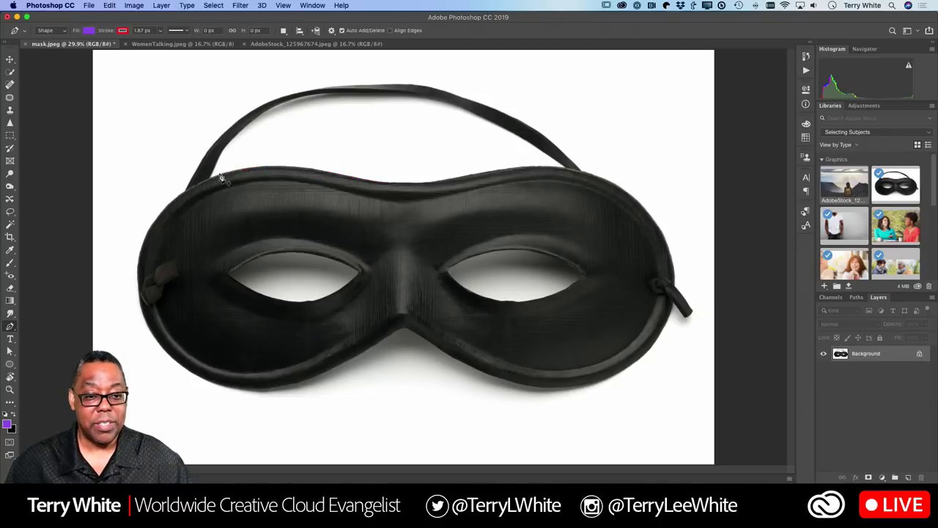
- Set the pen to Path mode and trace the mask's top edge with curved anchors
left_click(63, 31)
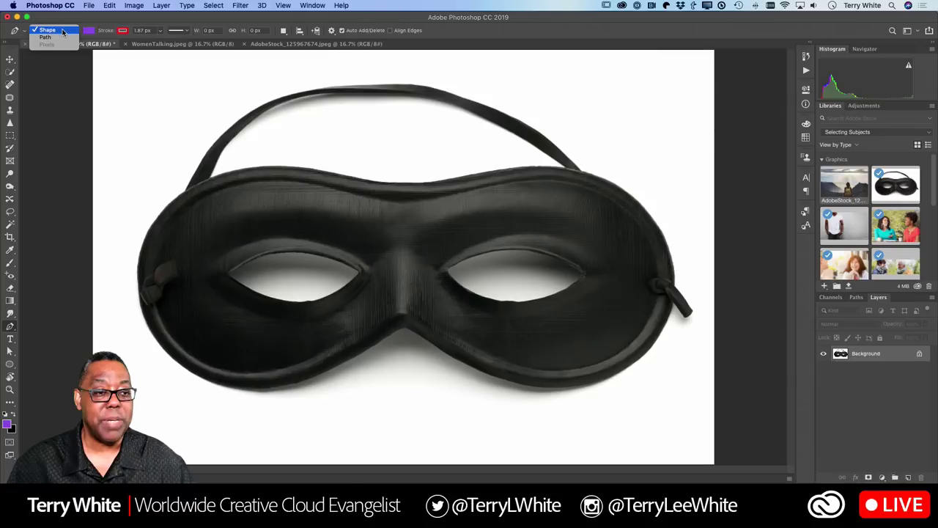
left_click(46, 37)
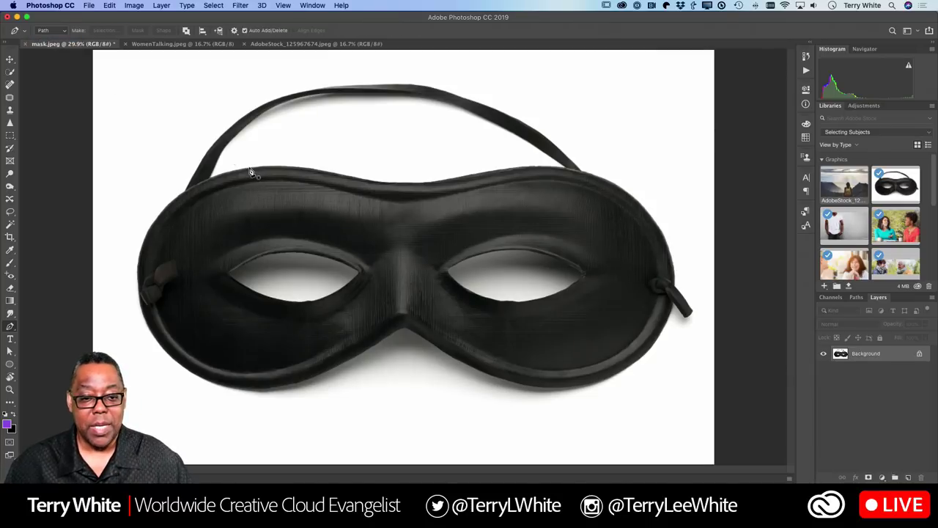
left_click_drag(249, 169, 334, 174)
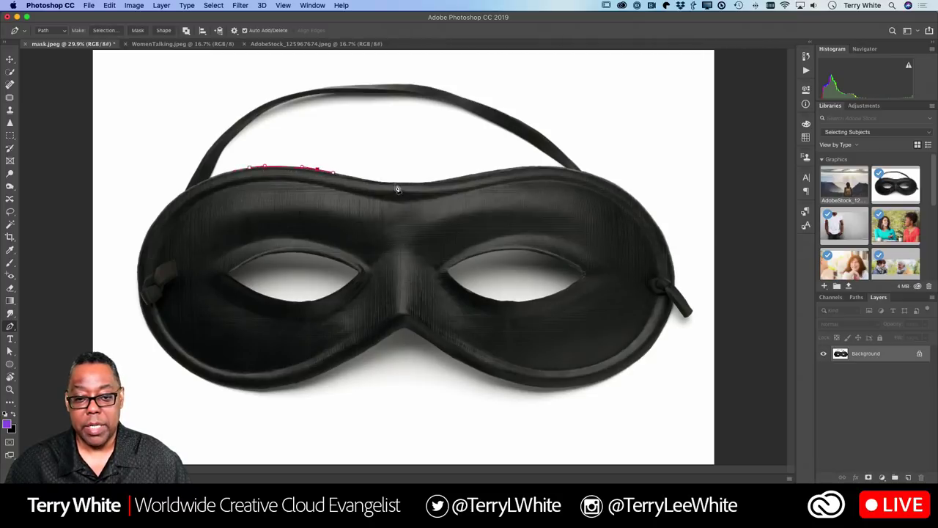
left_click_drag(387, 186, 432, 186)
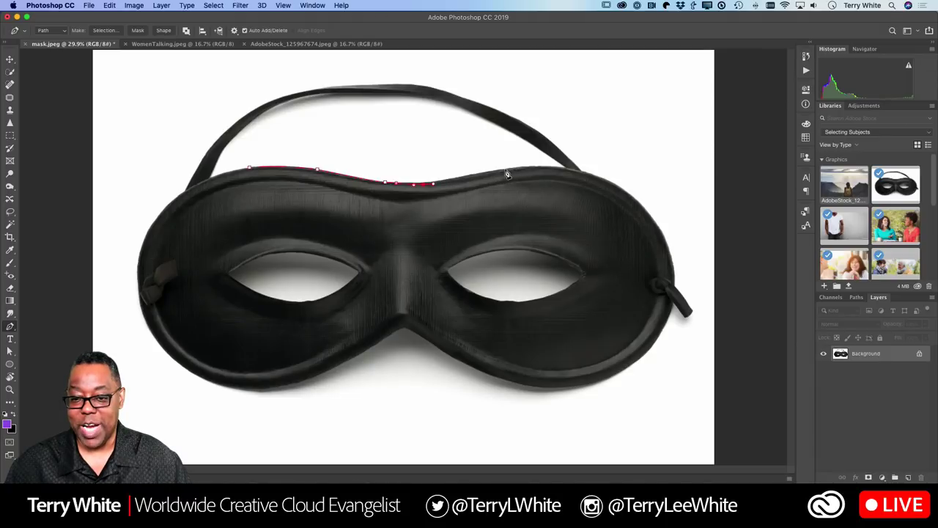
left_click_drag(506, 172, 516, 170)
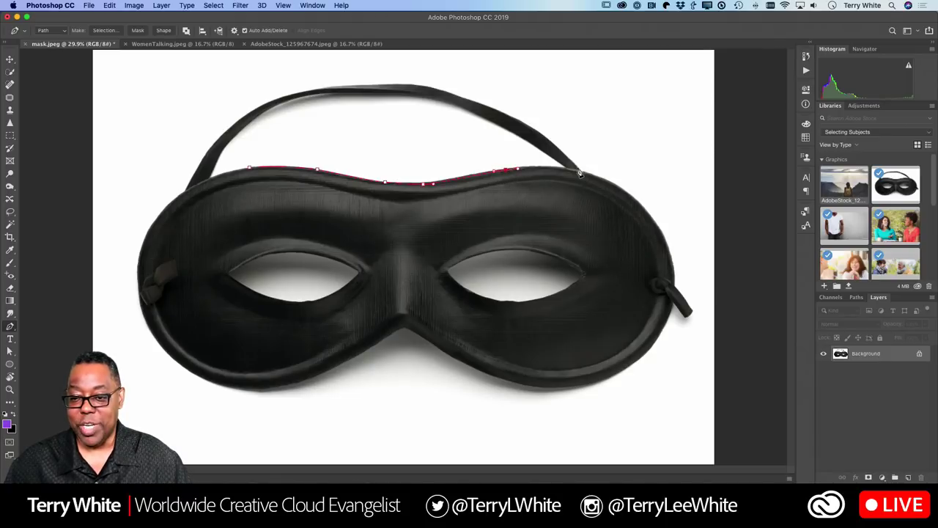
left_click_drag(577, 173, 592, 180)
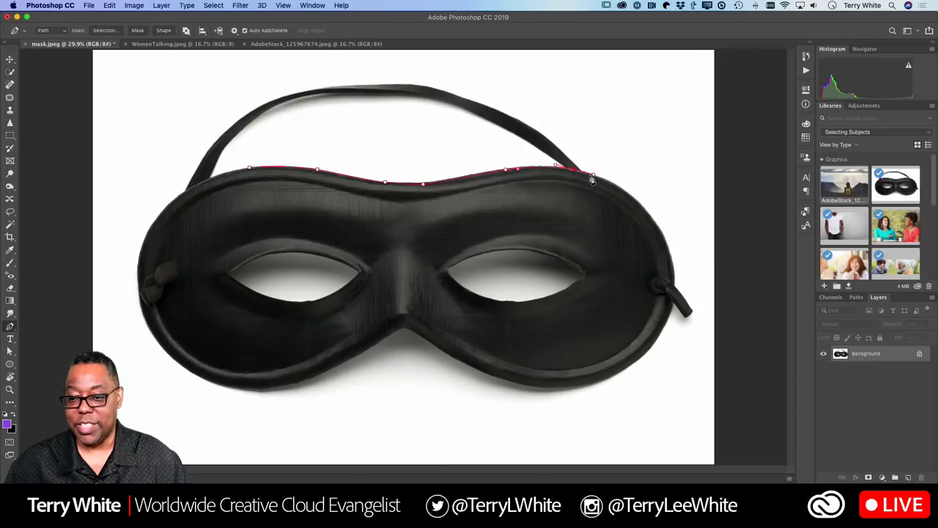
- Continue the path down the right edge and lower rim to the nose notch, closing at the first anchor
left_click(645, 208)
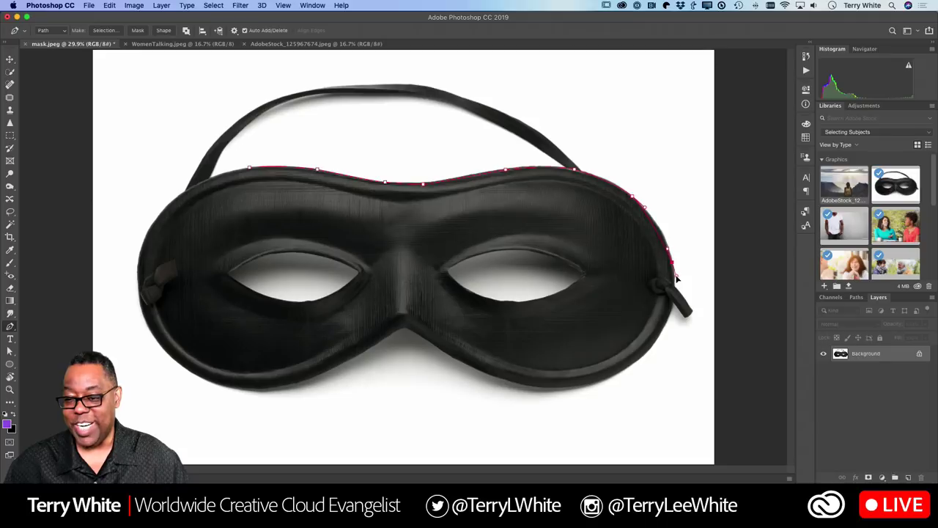
left_click(672, 267)
left_click_drag(676, 287, 677, 291)
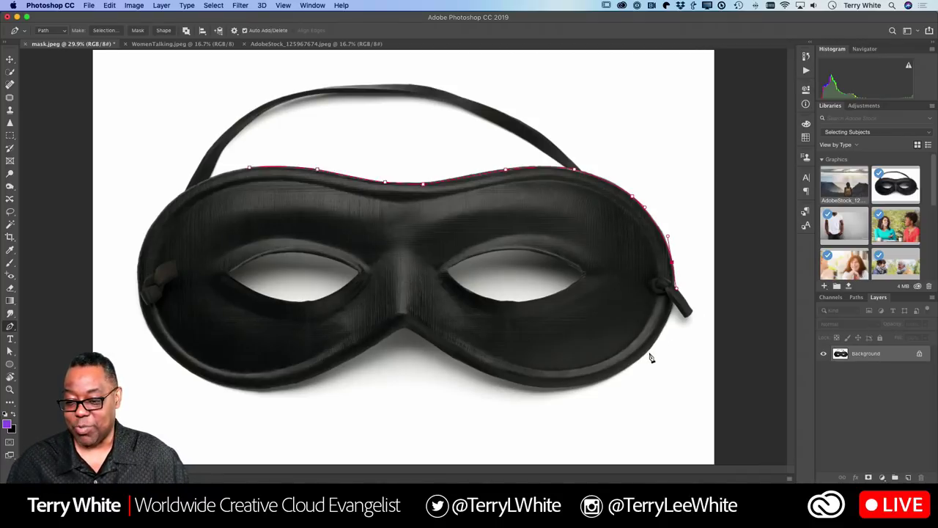
left_click_drag(646, 354, 621, 378)
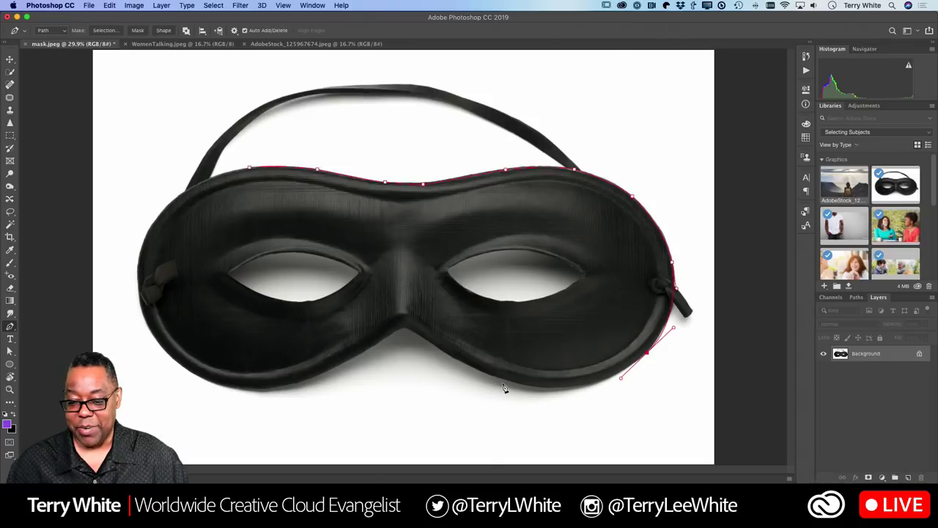
left_click_drag(504, 382, 453, 359)
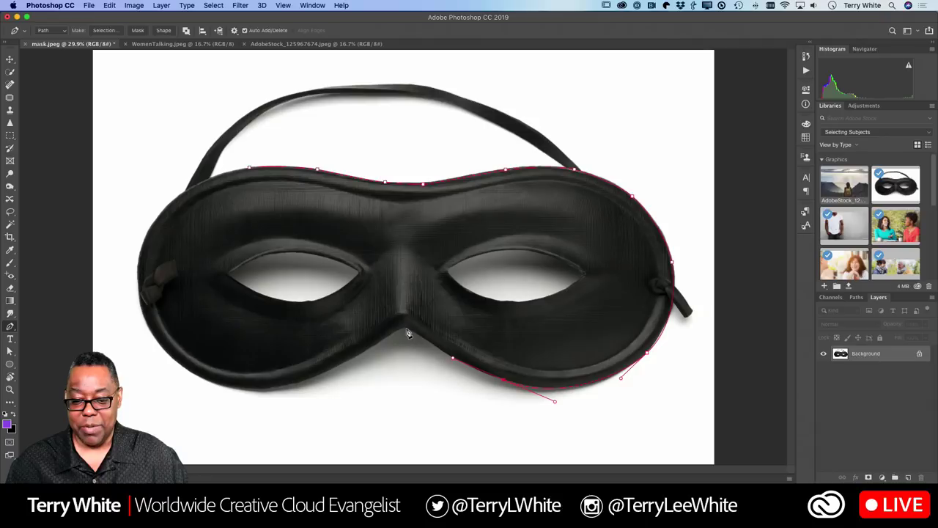
left_click(405, 329)
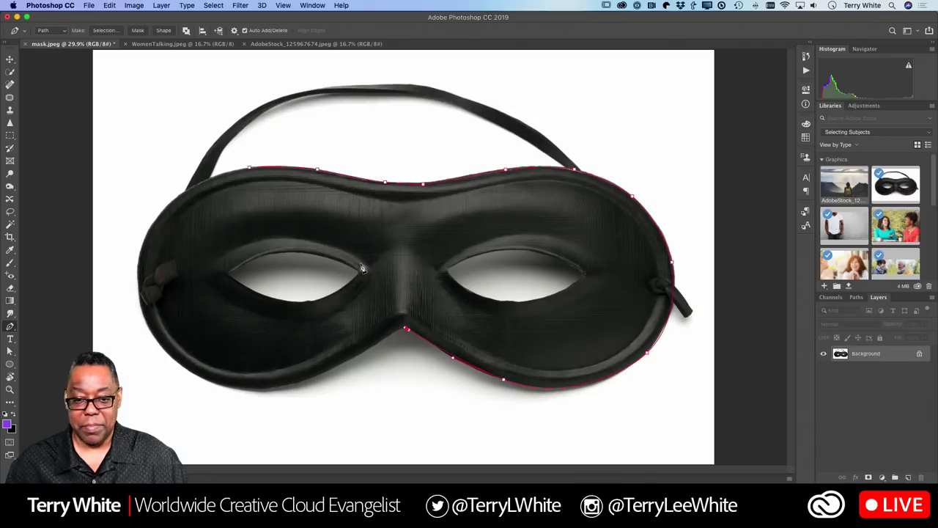
left_click(250, 170)
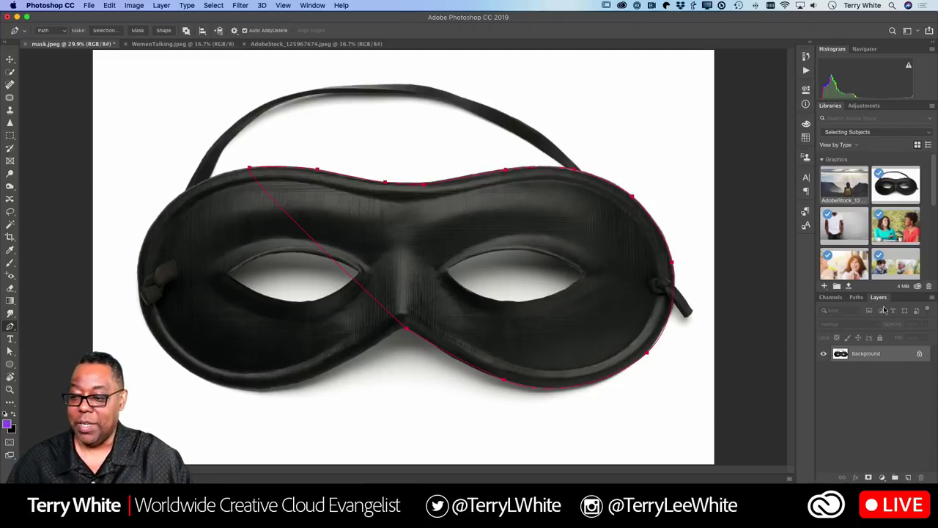
- Save the Work Path in the Paths panel as 'mask path'
left_click(855, 298)
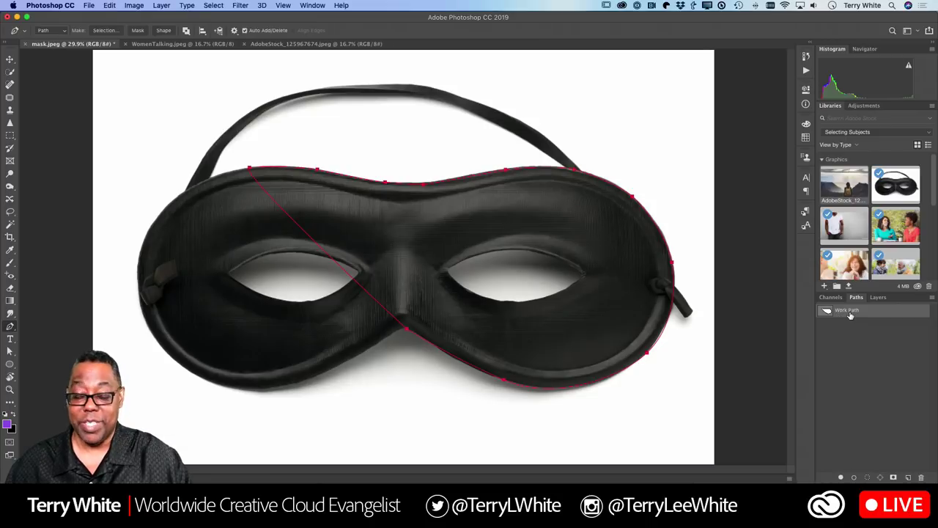
double_click(847, 311)
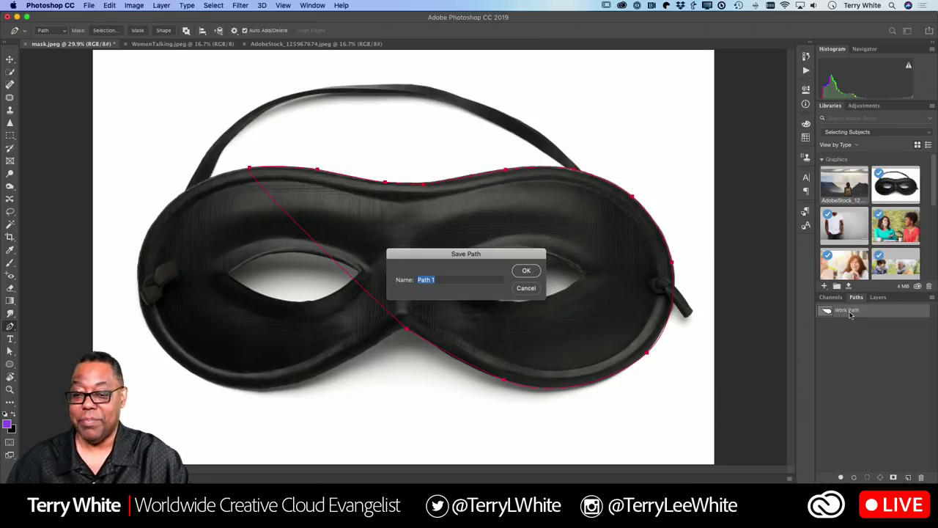
type("mask p")
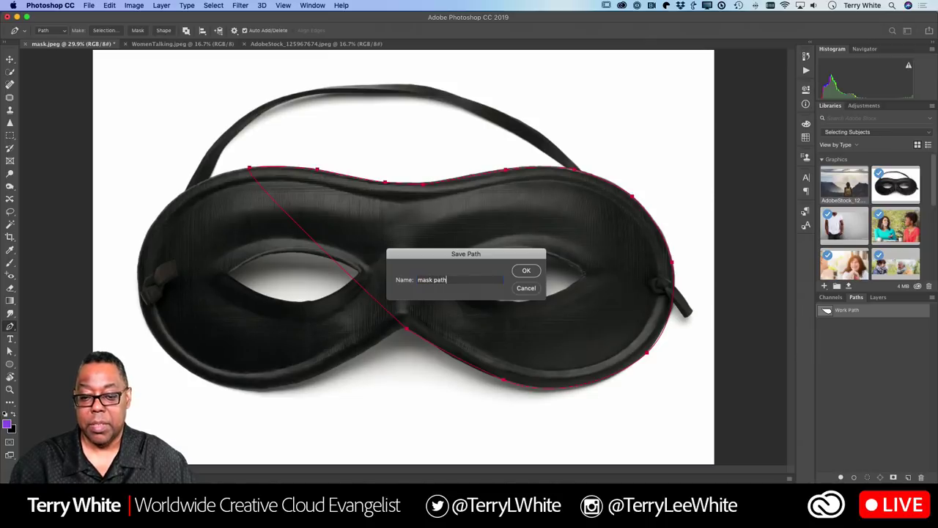
key("Return")
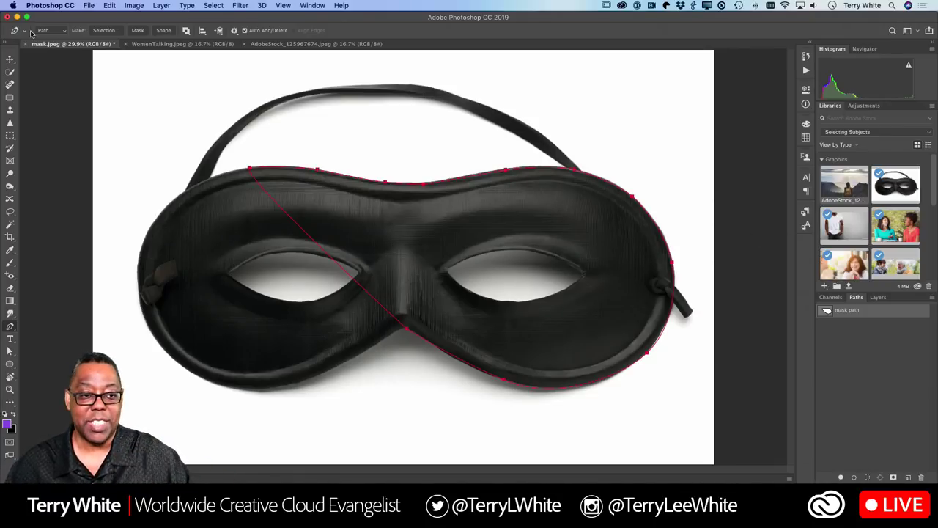
- Turn the path into a selection, then deselect it with Cmd+D
left_click(103, 30)
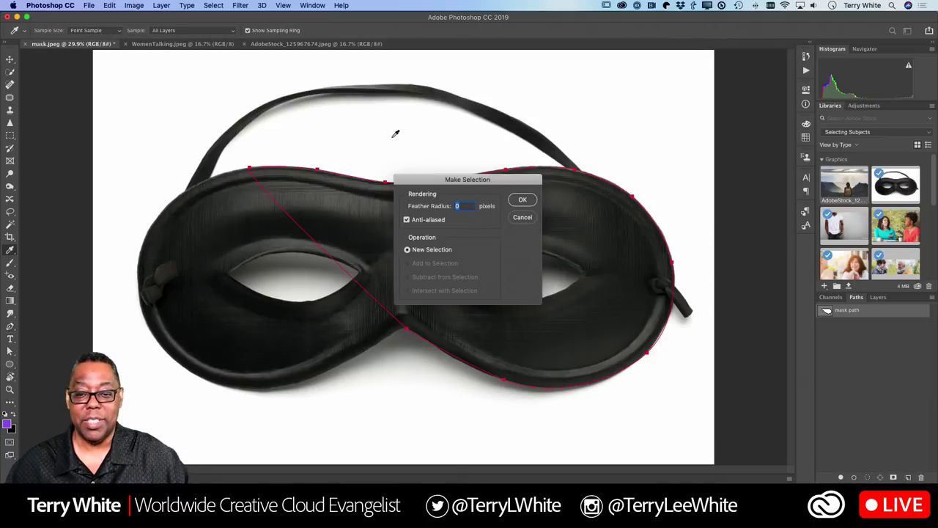
left_click(530, 202)
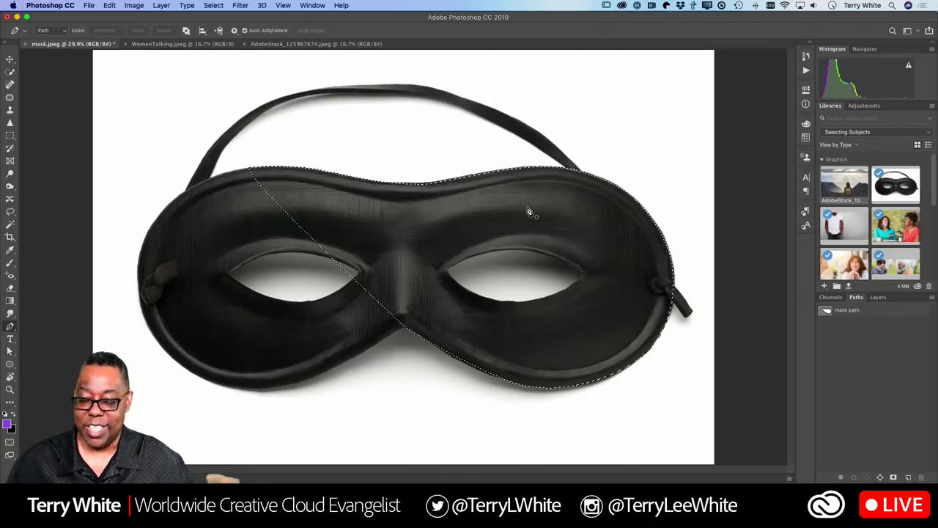
key("super+d")
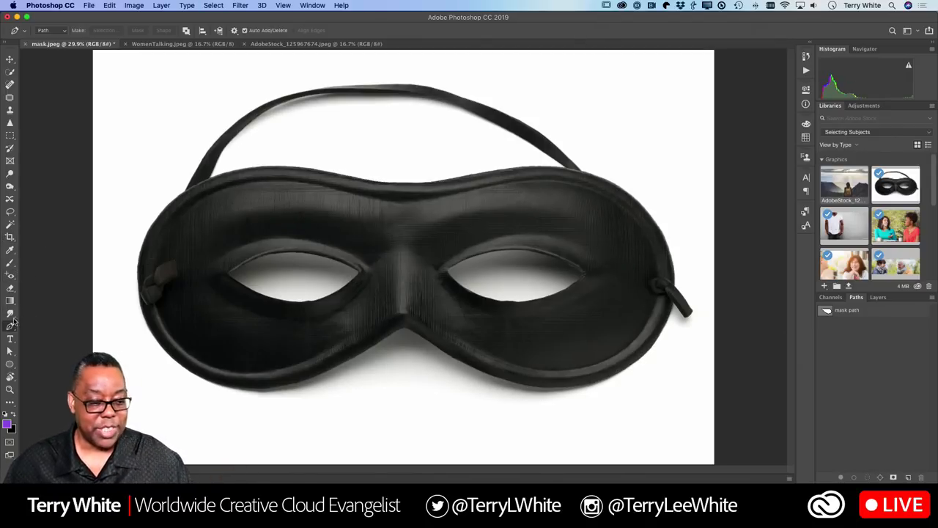
- With the Curvature Pen, start a new path with points along the mask's top edge
left_click(10, 327)
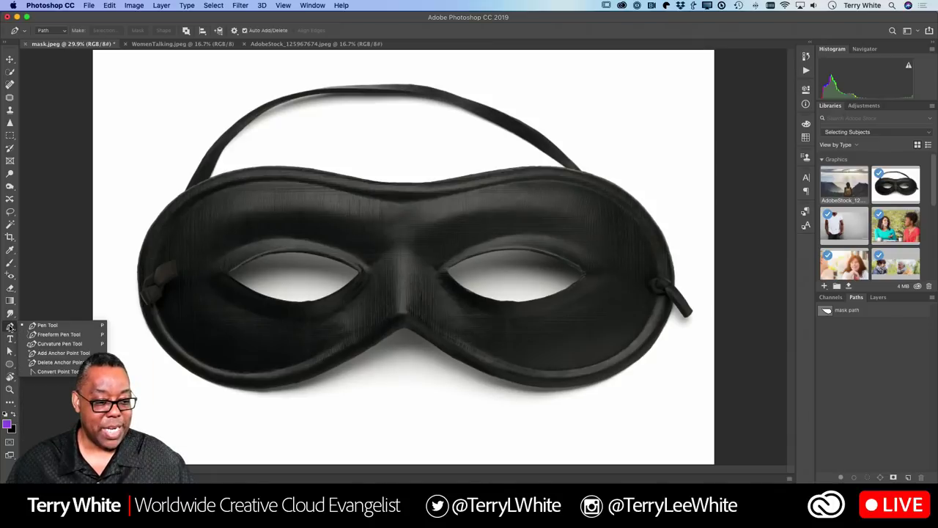
left_click(44, 343)
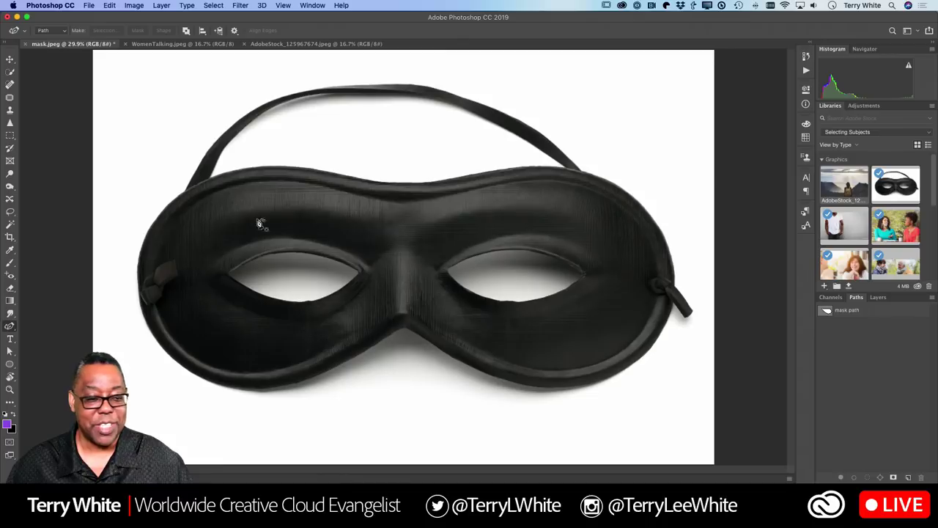
left_click(10, 327)
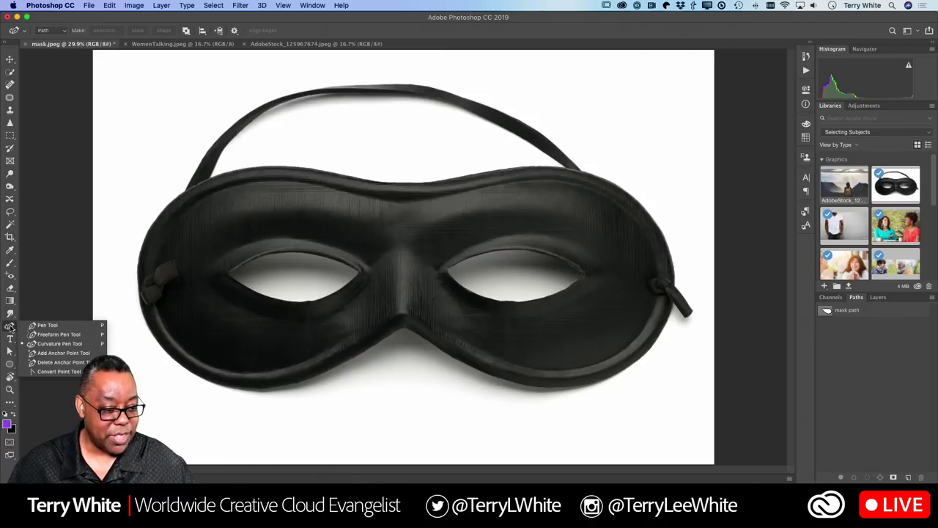
left_click(256, 168)
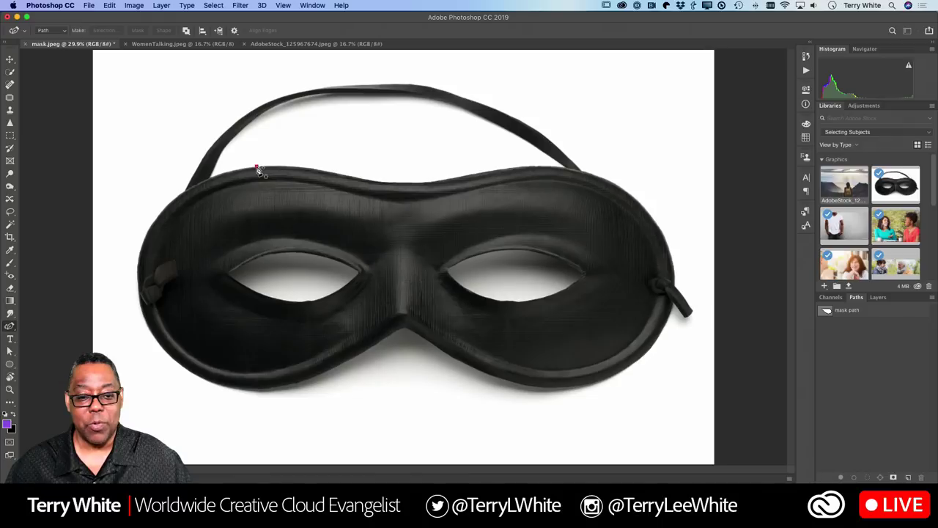
left_click(357, 178)
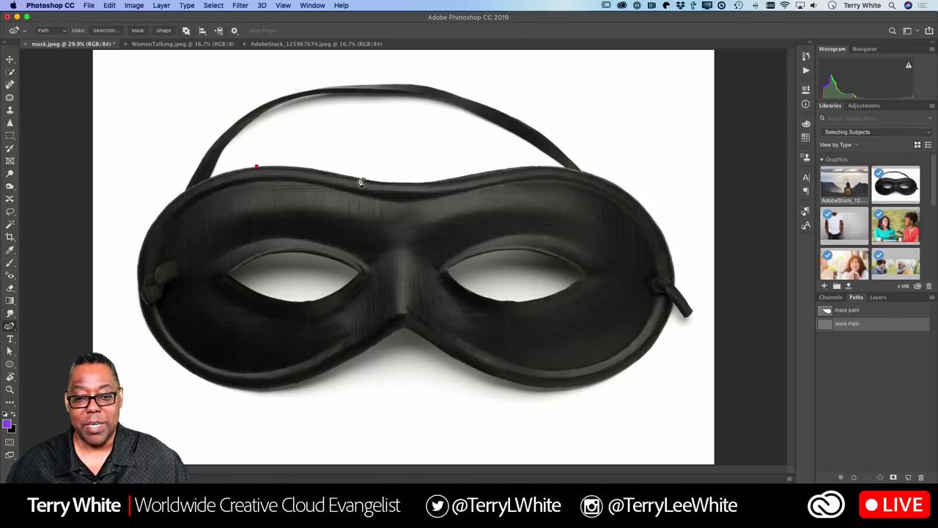
left_click(403, 183)
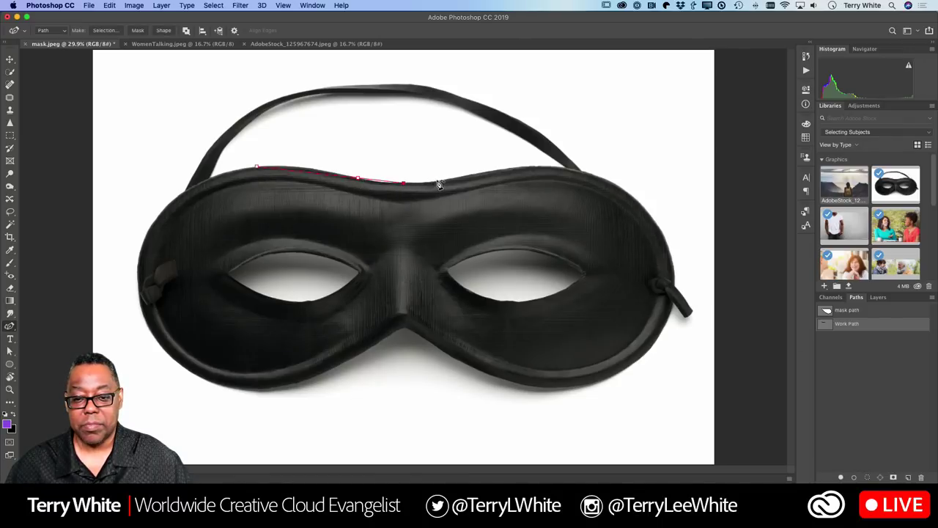
mouse_move(438, 184)
left_mouse_down()
mouse_move(535, 171)
mouse_move(592, 173)
mouse_move(650, 205)
mouse_move(646, 218)
mouse_move(686, 274)
mouse_move(679, 295)
mouse_move(677, 286)
mouse_move(690, 318)
left_mouse_up()
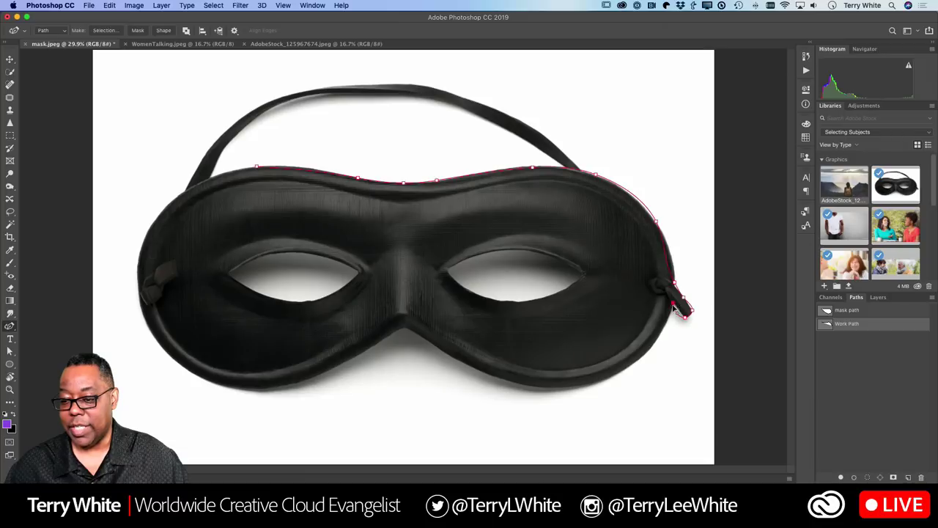
- Add points around the right end, nose notch, lower-left and left edges, closing at the start point
left_click(610, 379)
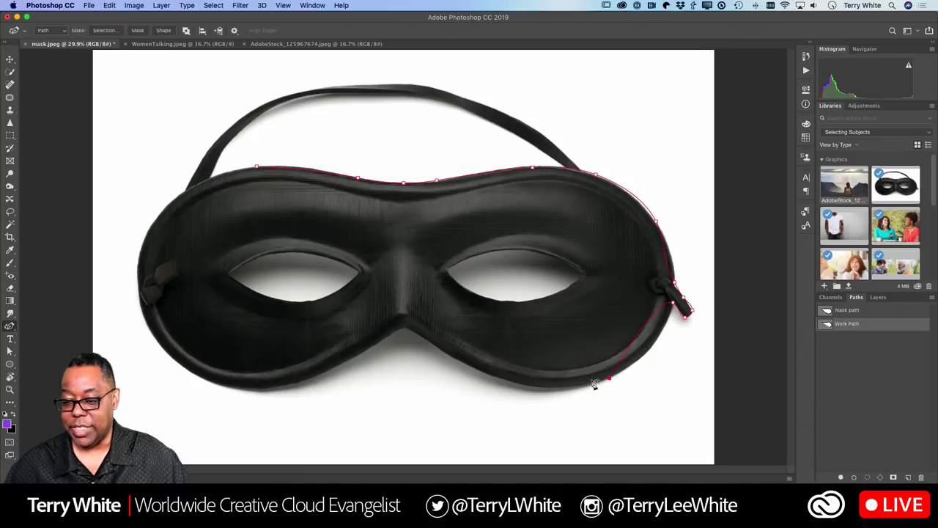
left_click(513, 383)
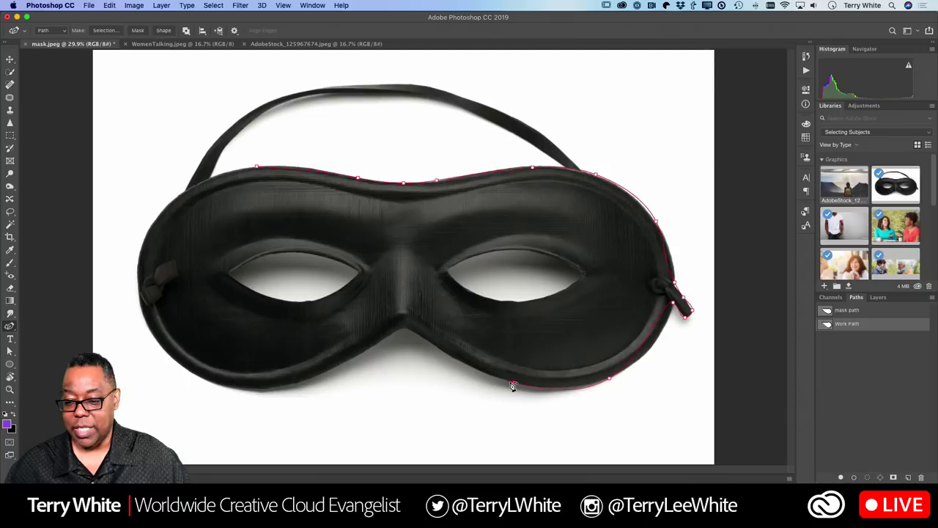
left_click(412, 334)
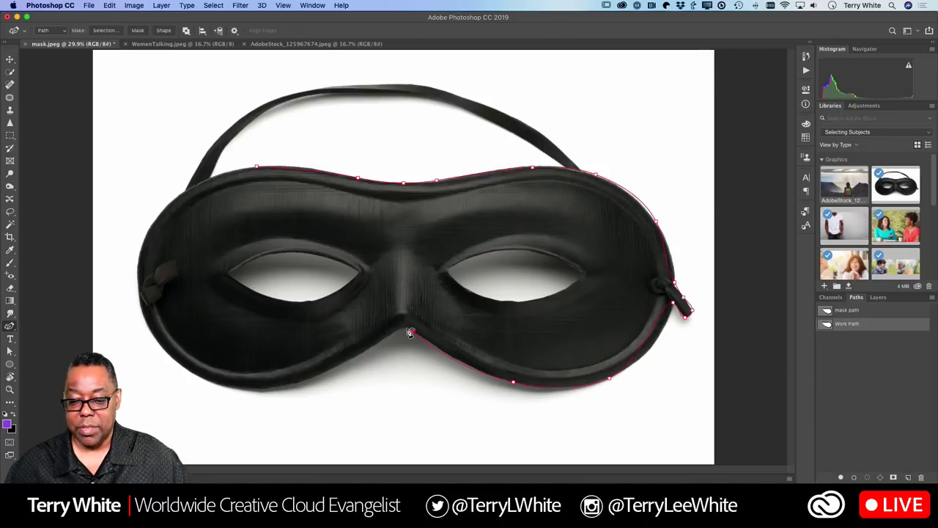
left_click(405, 329)
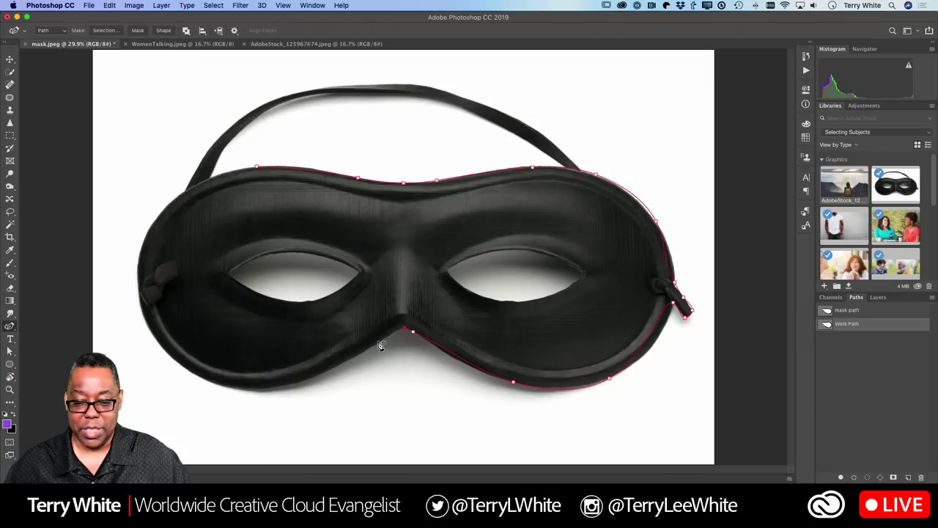
left_click(378, 343)
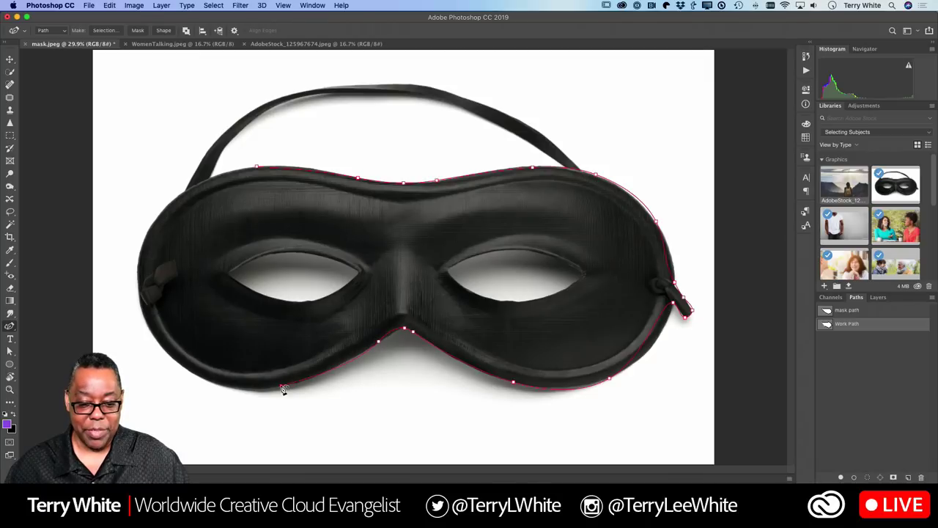
left_click(282, 387)
left_click(196, 374)
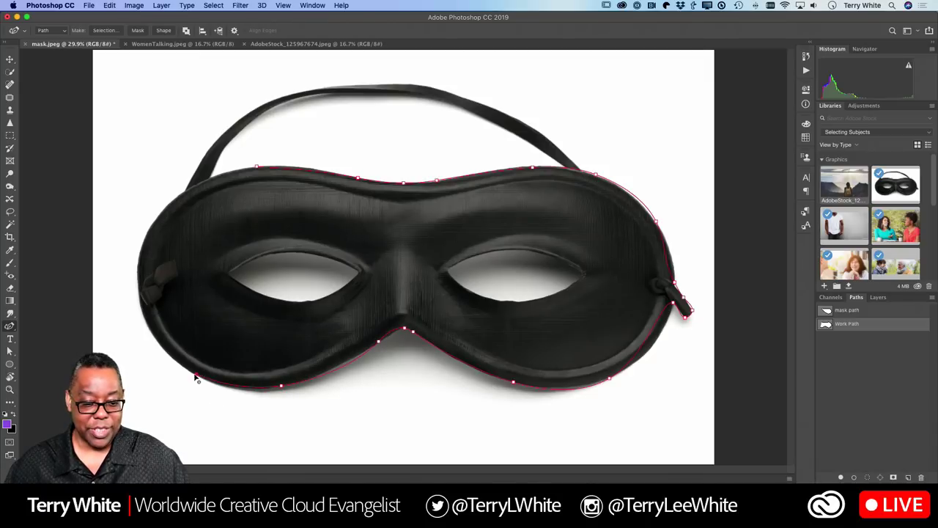
left_click(139, 253)
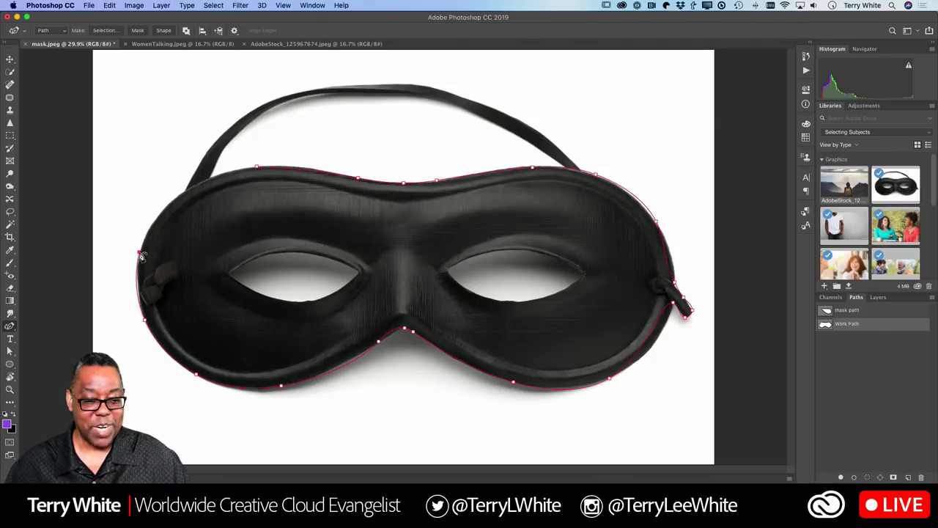
left_click(166, 206)
left_click(203, 185)
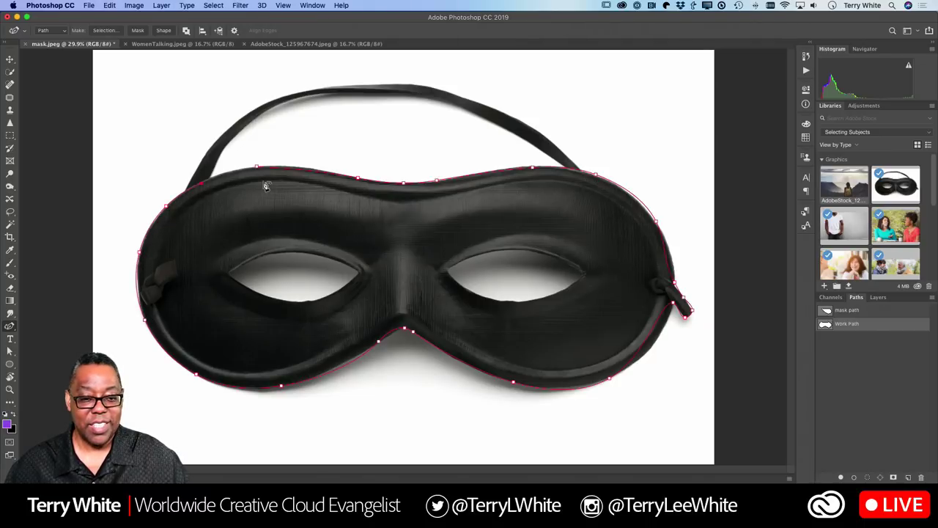
left_click(255, 167)
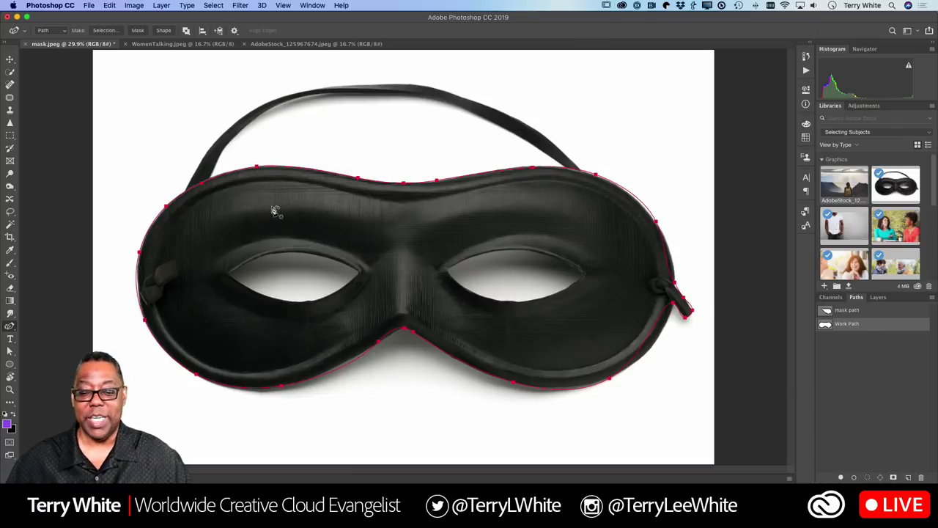
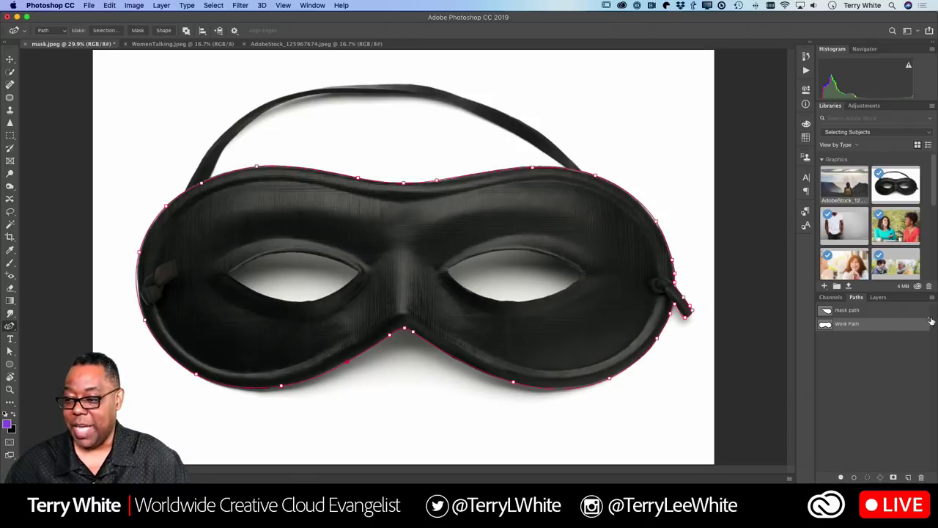
- Save the Work Path in the Paths panel as 'Curvature Path'
double_click(852, 328)
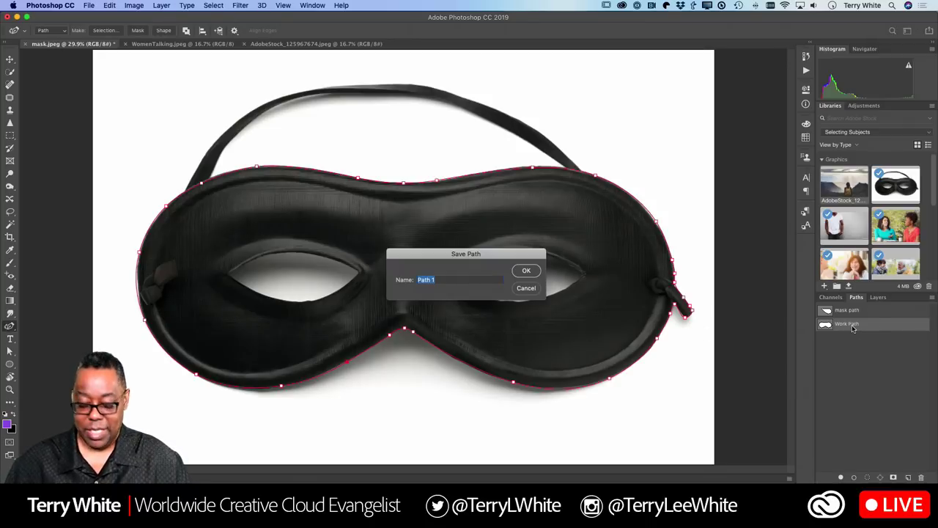
type("Curvature")
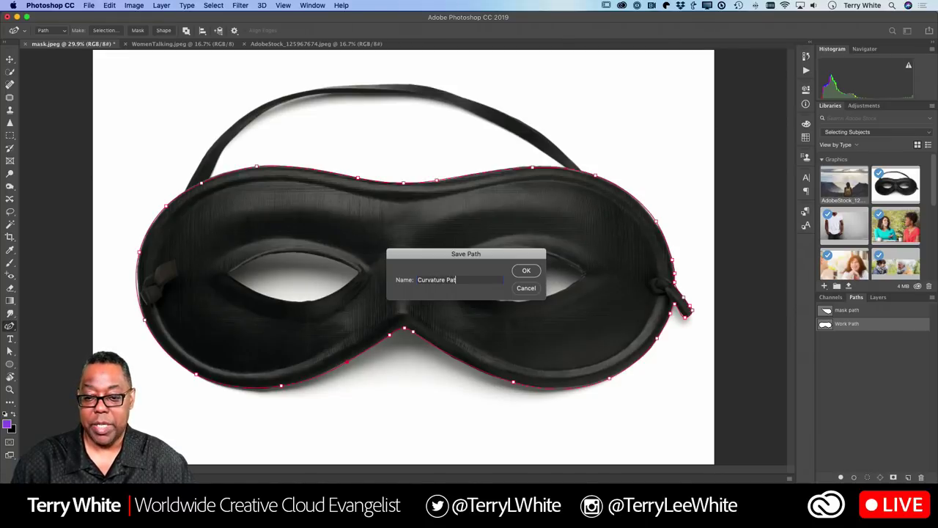
key("Return")
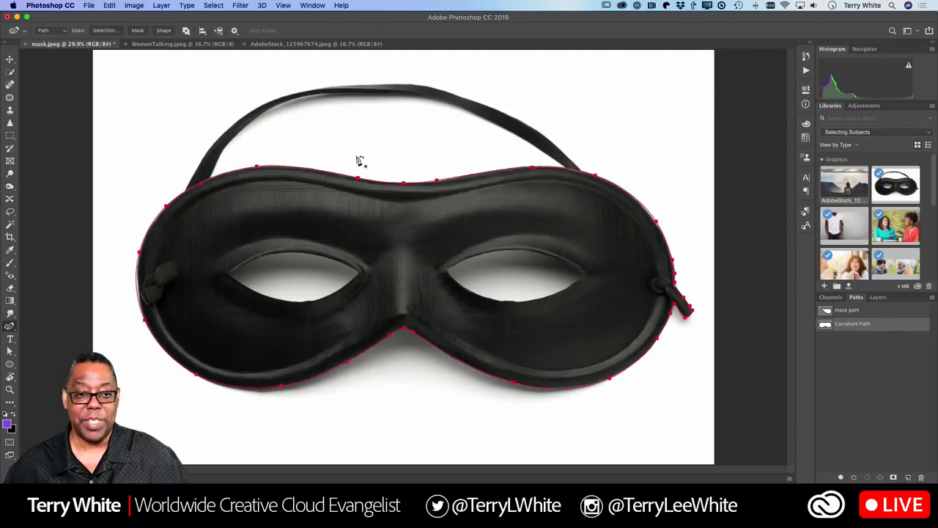
- Load the path as a selection with no feathering, then deselect it with Cmd+D
left_click(107, 31)
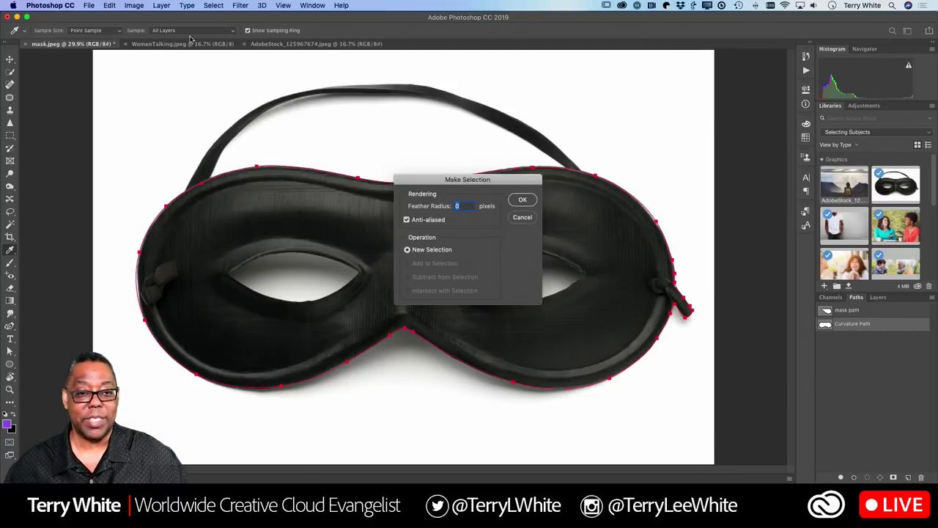
left_click(521, 201)
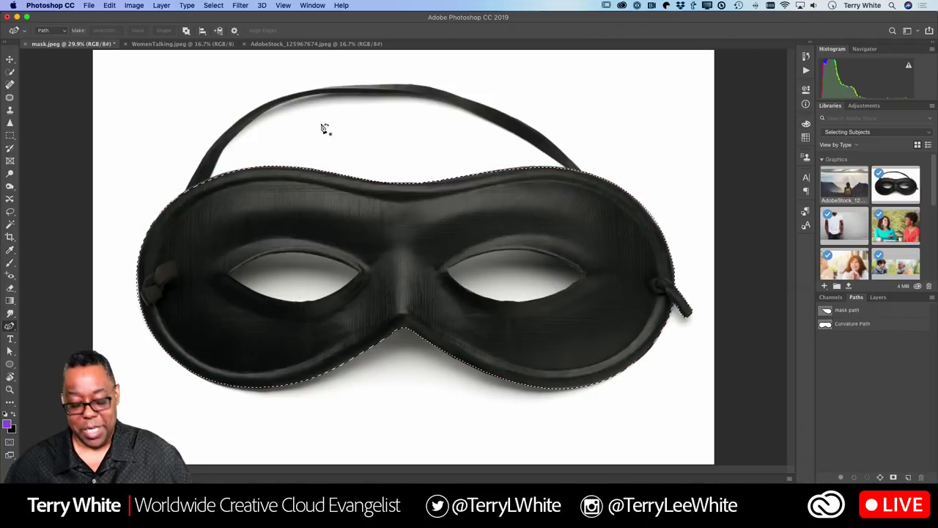
key("super+d")
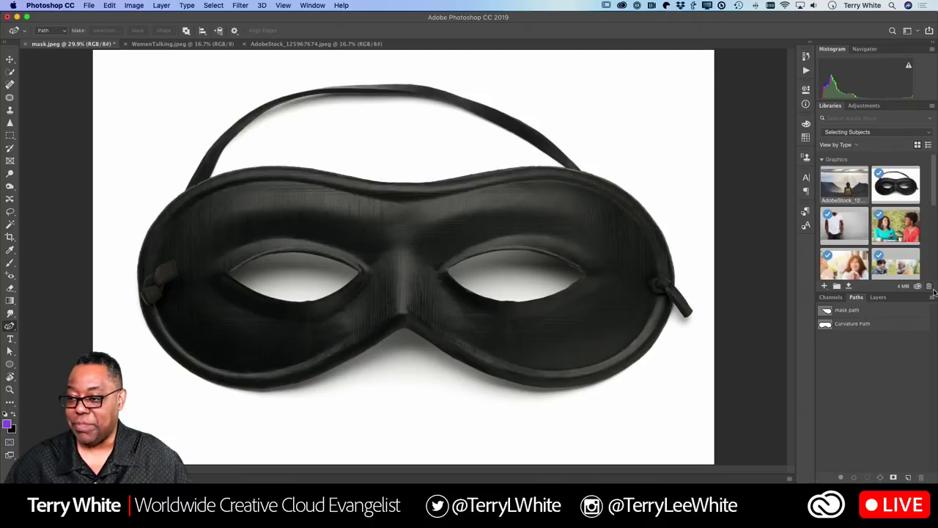
- Open the soccer ball image from Libraries despite the colour profile warning, and choose the Elliptical Marquee
scroll(846, 245, "down", 5)
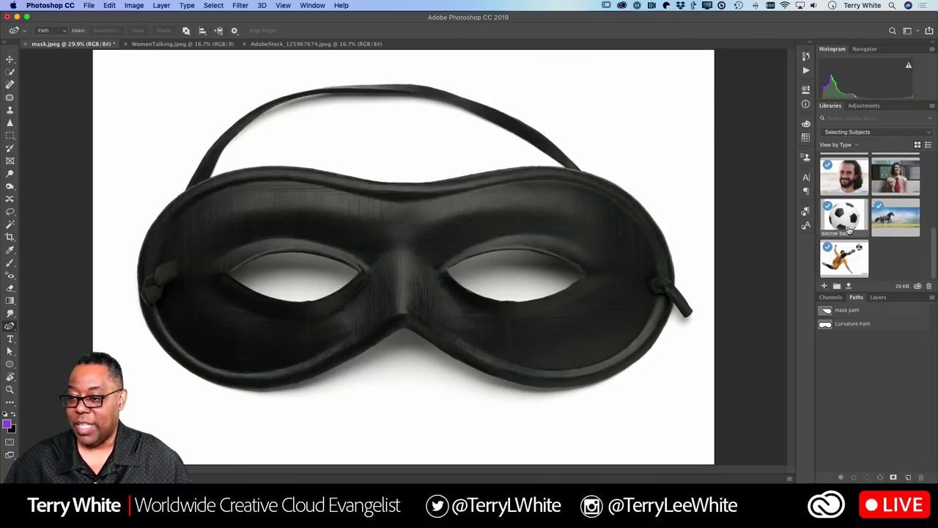
double_click(845, 216)
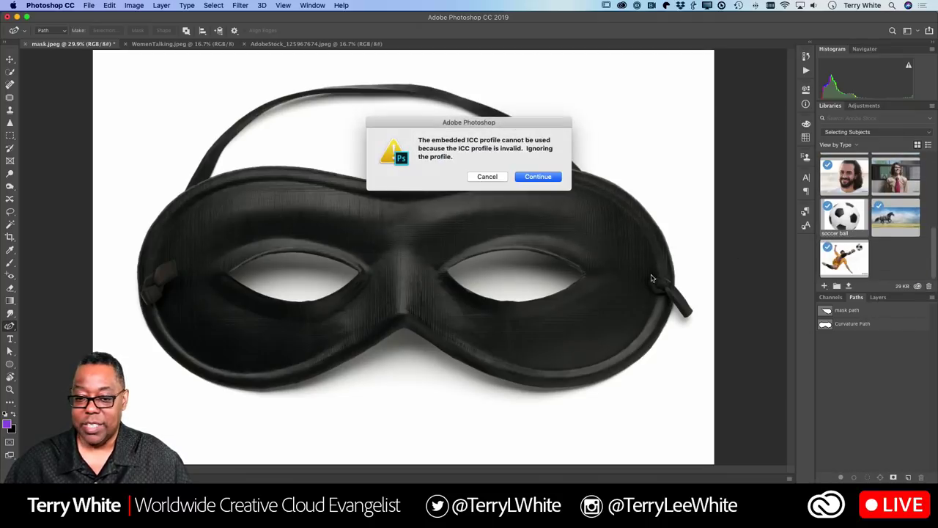
left_click(543, 179)
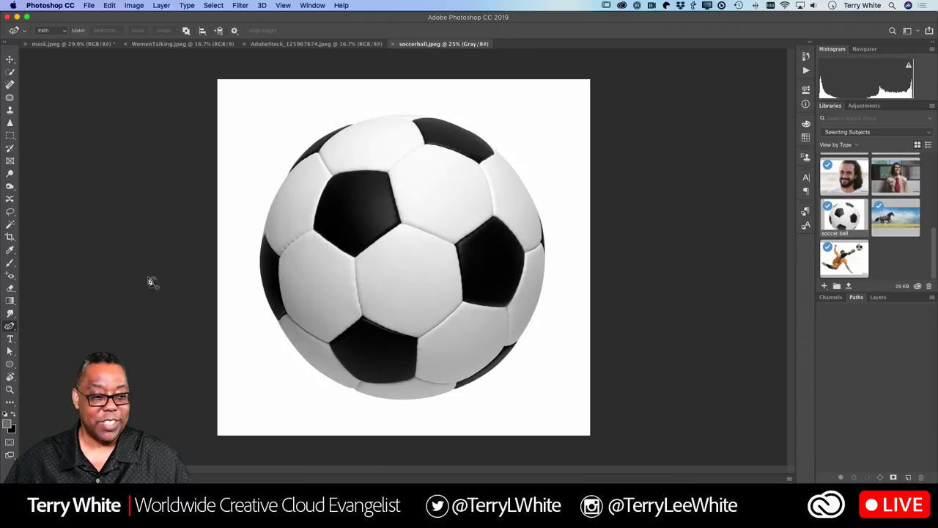
left_click_drag(10, 138, 34, 145)
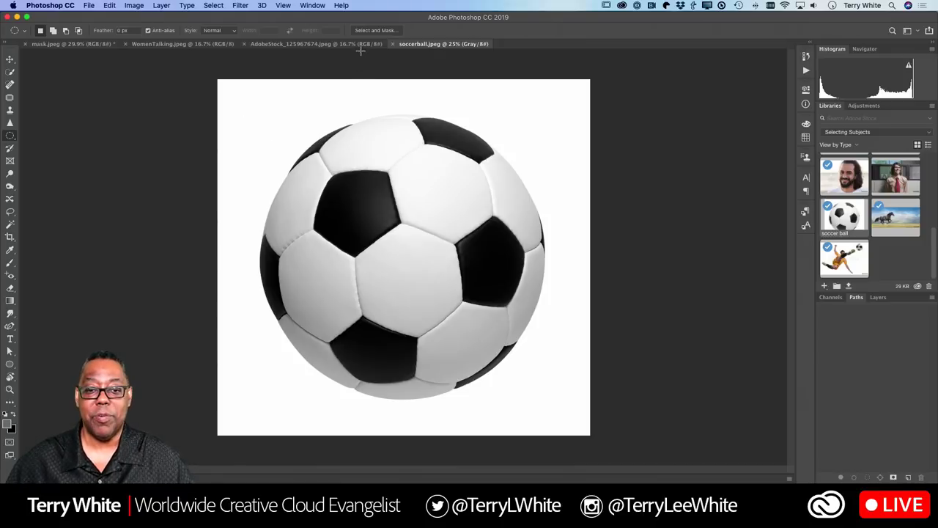
- Show rulers and place guides at the soccer ball's top and left edges
key("super+r")
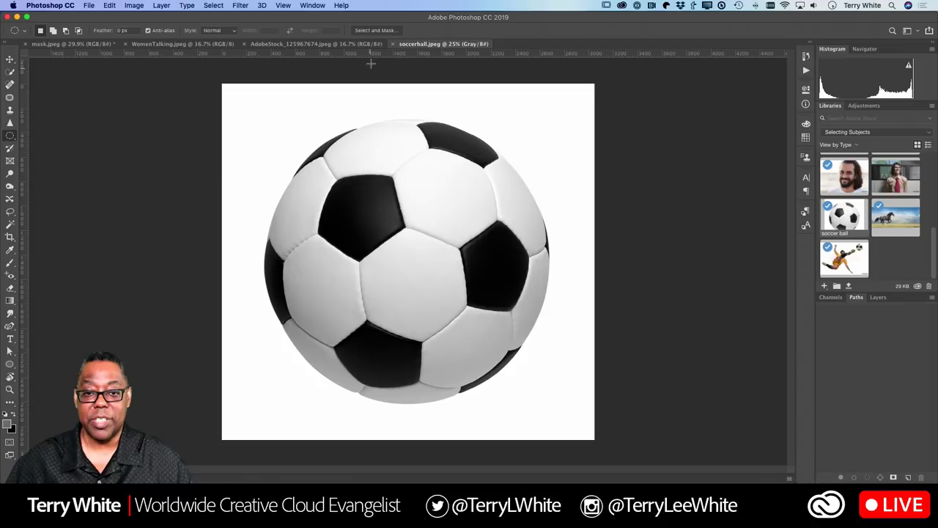
left_click_drag(371, 56, 372, 121)
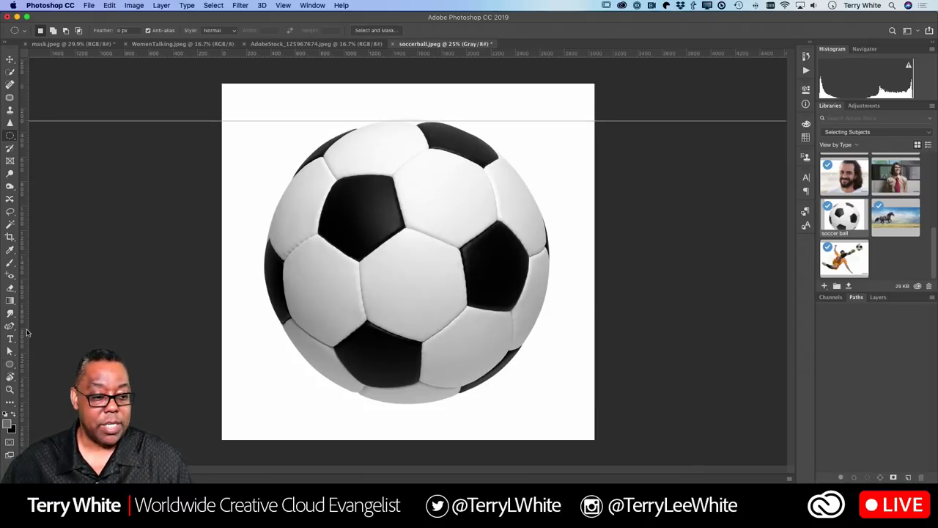
left_click_drag(25, 334, 264, 356)
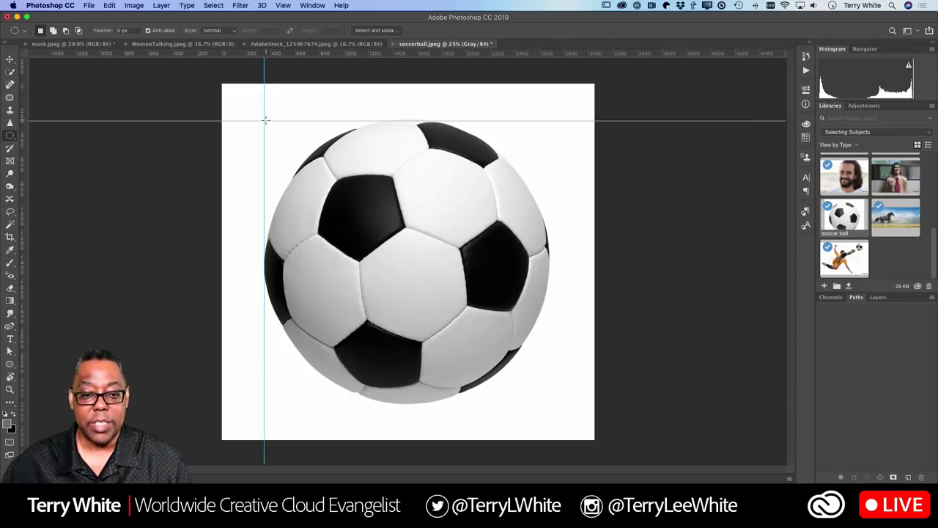
- Draw a trial circular selection around the ball, nudge it into place, then deselect
left_click_drag(263, 120, 548, 402)
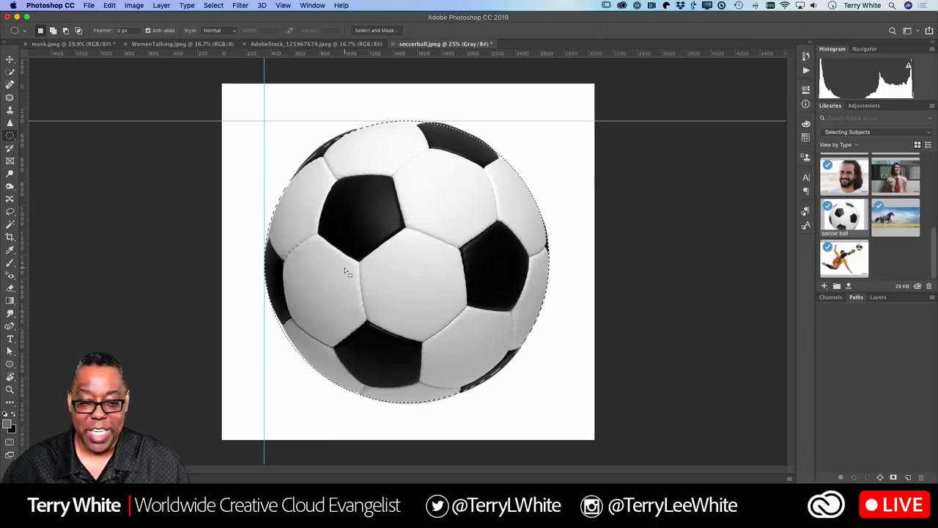
left_click_drag(347, 270, 350, 271)
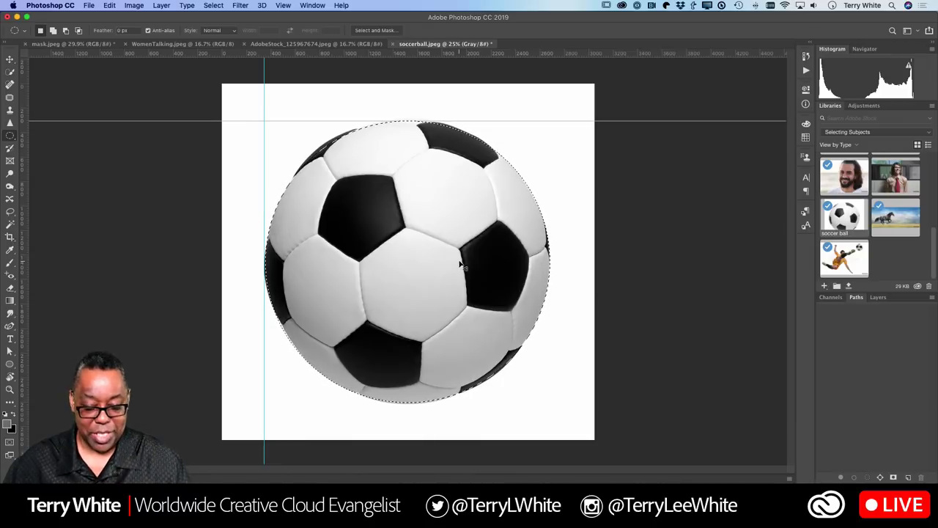
key("super+d")
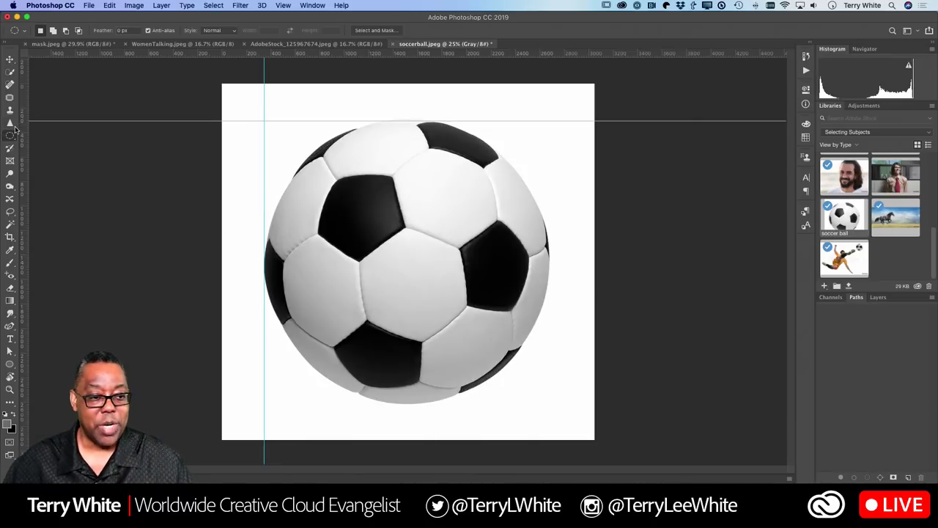
left_click(10, 71)
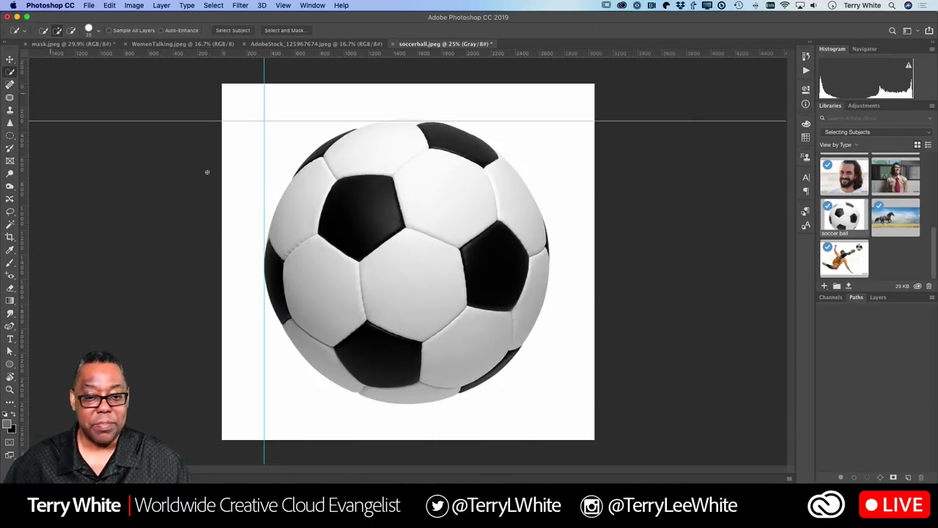
left_click(346, 223)
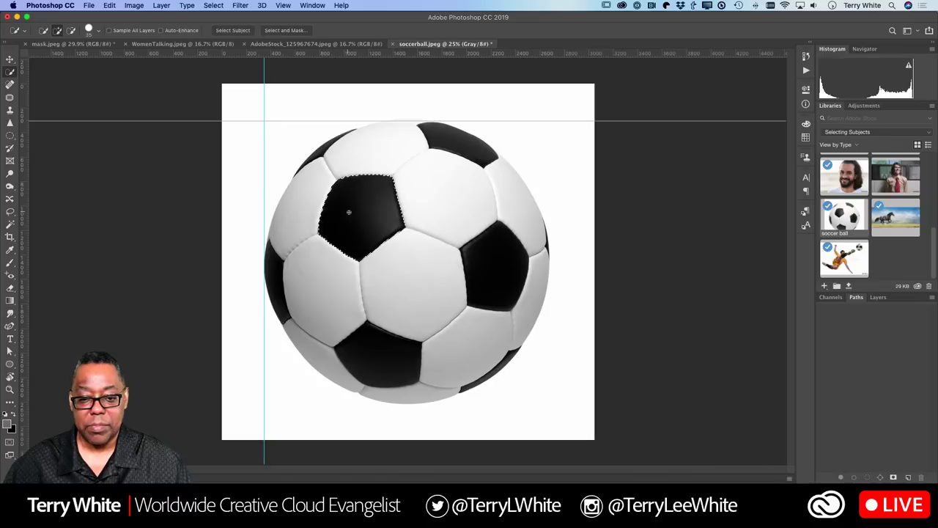
left_click(492, 268)
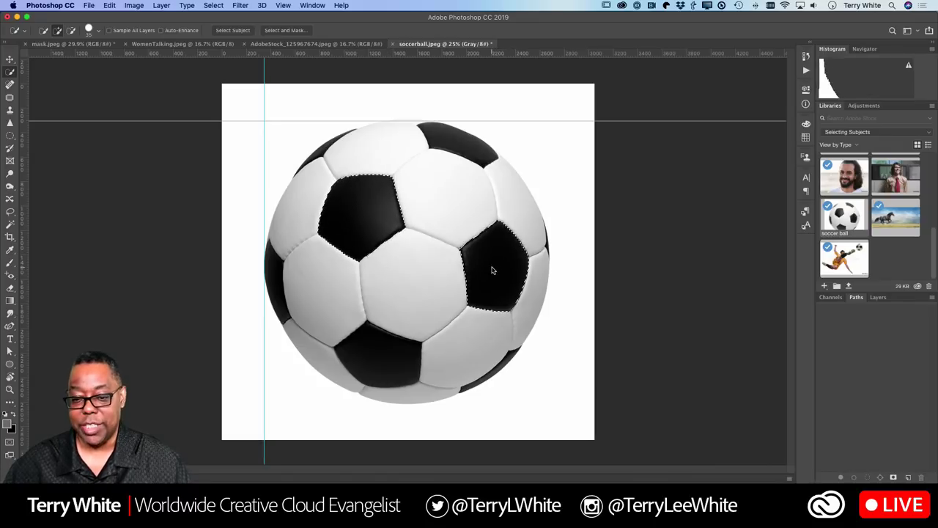
left_click(368, 377)
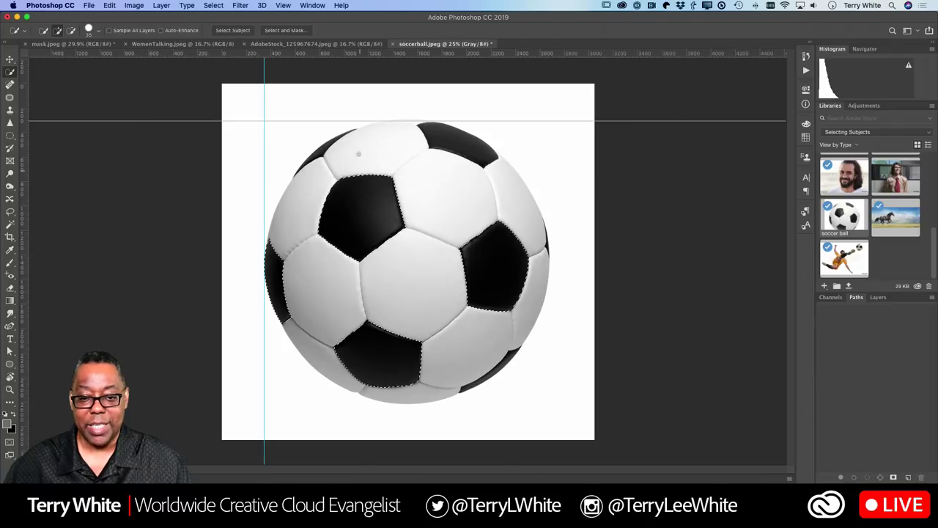
left_click(447, 140)
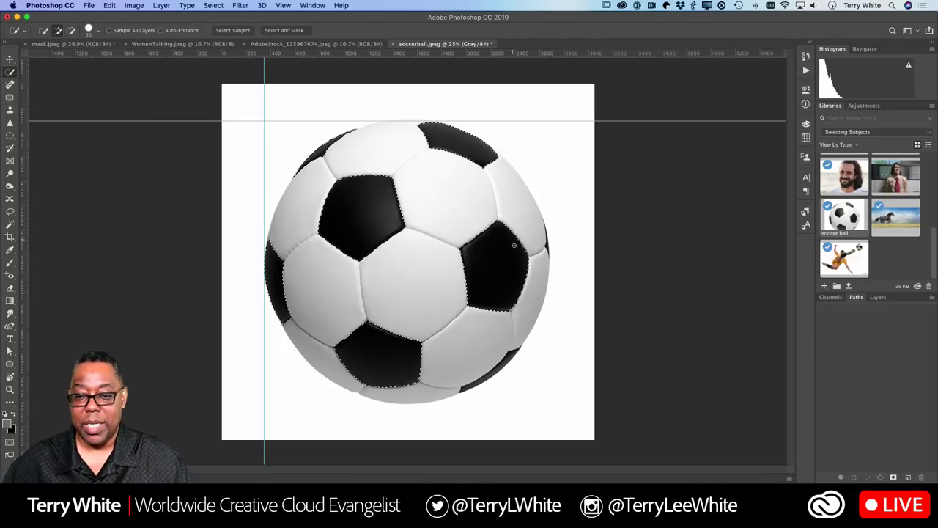
left_click(516, 364)
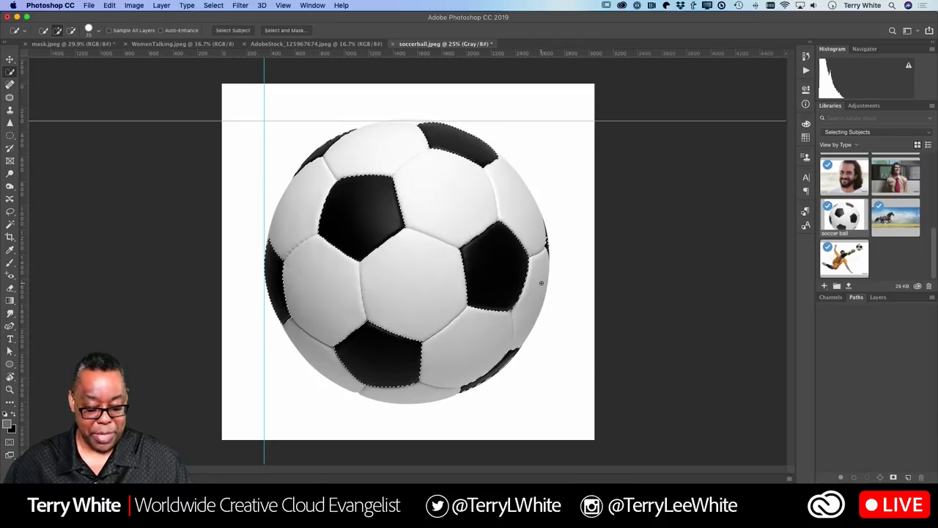
key("super+d")
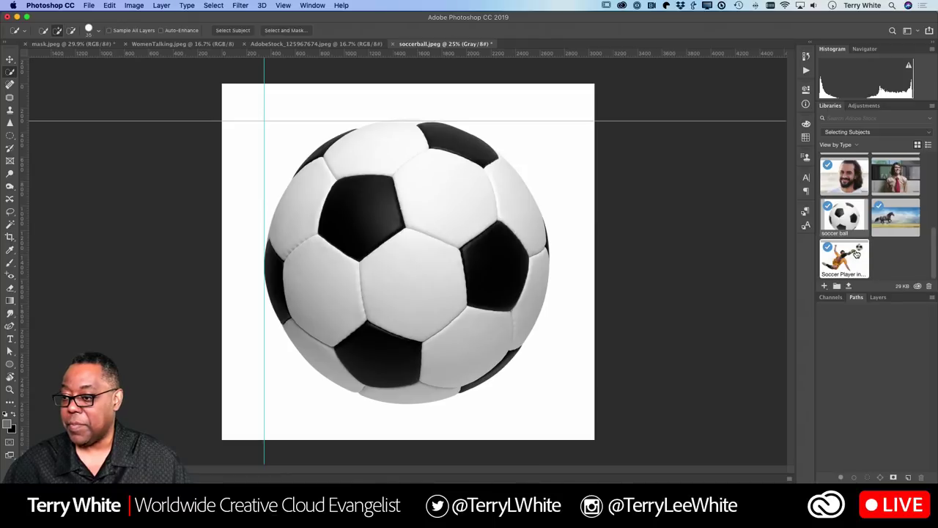
- Try a rectangular marquee on the soccer ball, then deselect it
scroll(857, 253, "up", 10)
scroll(856, 253, "up", 5)
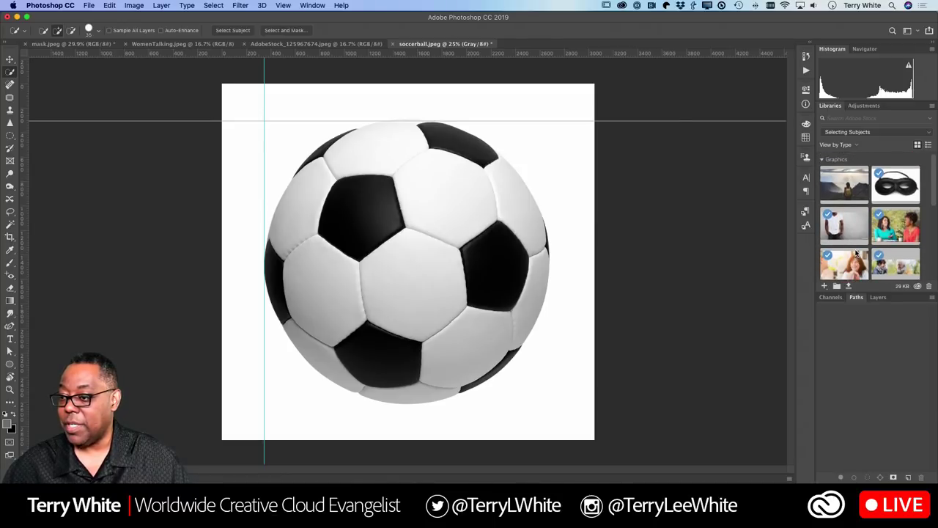
scroll(856, 253, "down", 3)
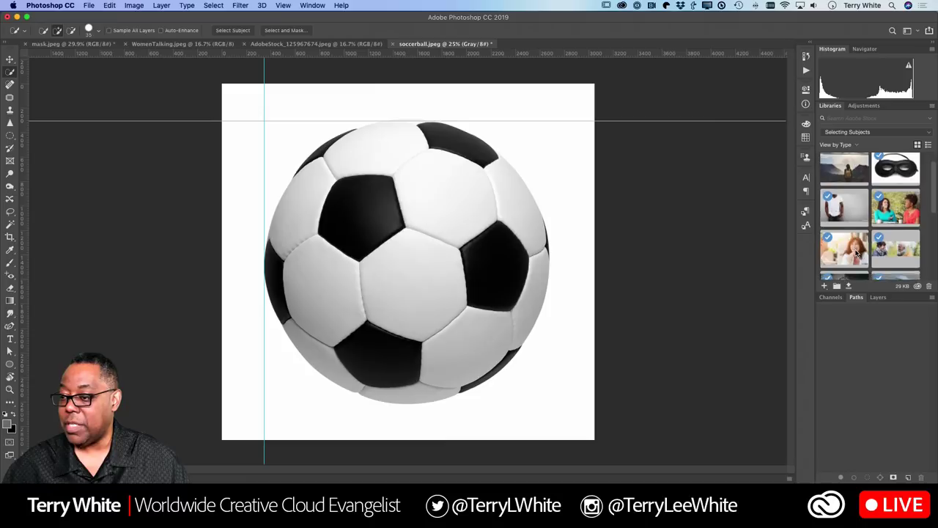
left_click(10, 135)
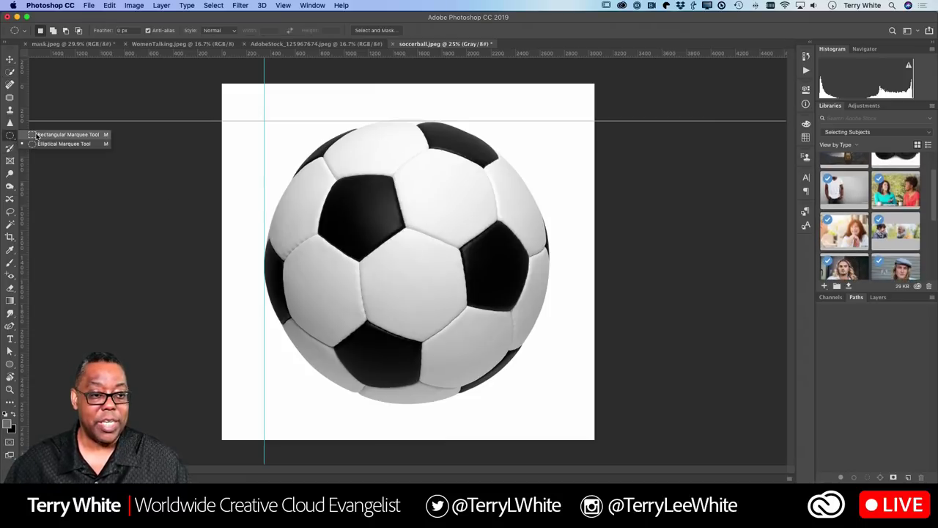
left_click(44, 135)
left_click_drag(355, 238, 462, 335)
key("super+d")
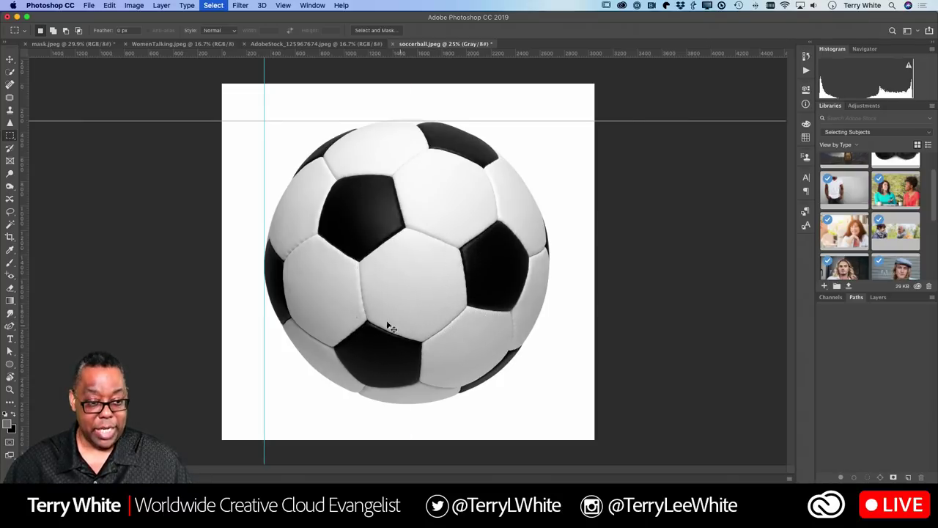
- With the Elliptical Marquee, draw a circle fitted to the ball along the top and left guides
left_click(9, 135)
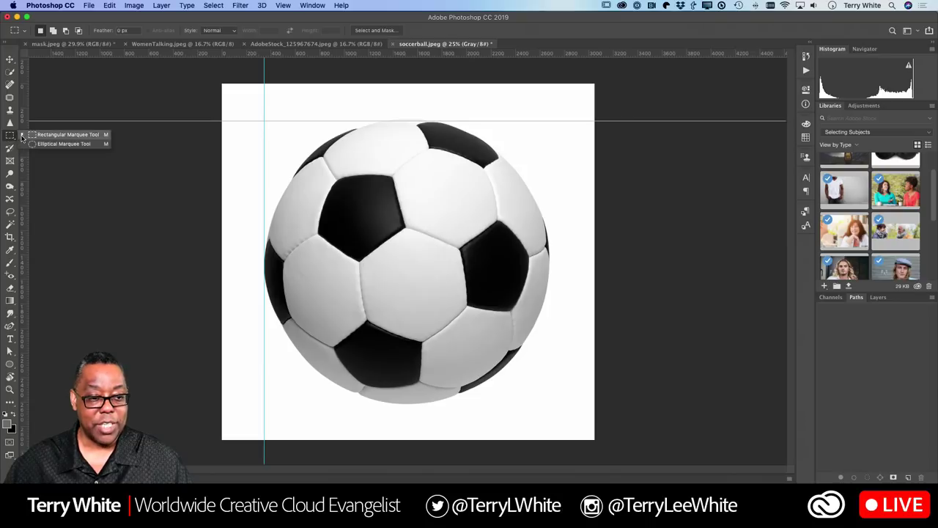
left_click(44, 139)
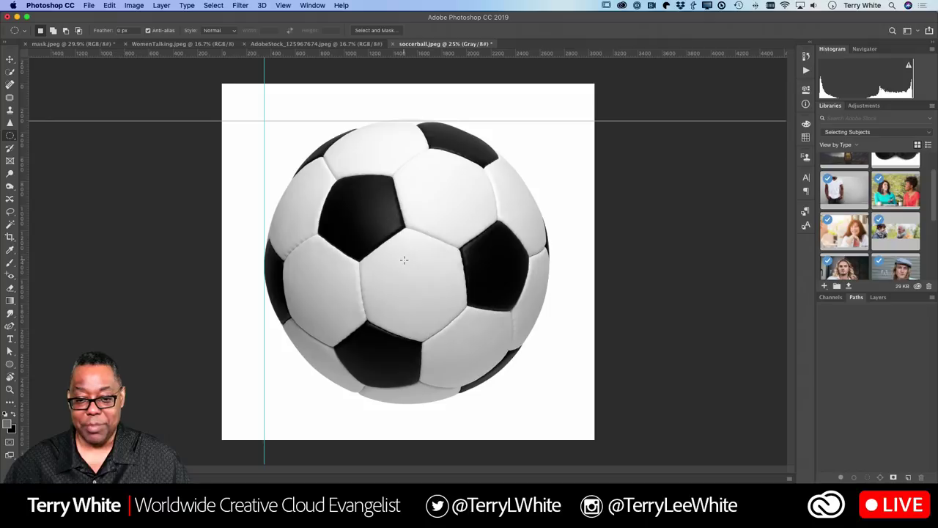
left_click_drag(403, 259, 732, 119)
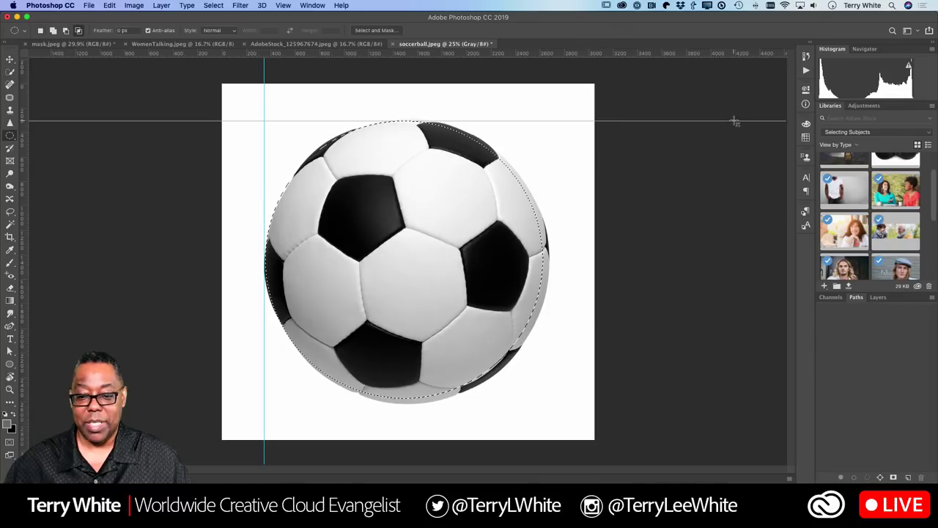
left_click_drag(437, 273, 443, 276)
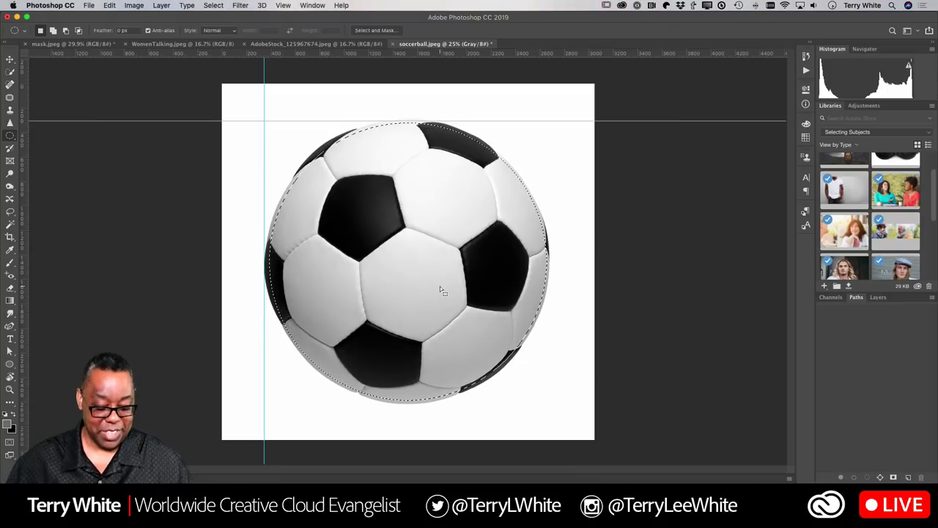
key("super+d")
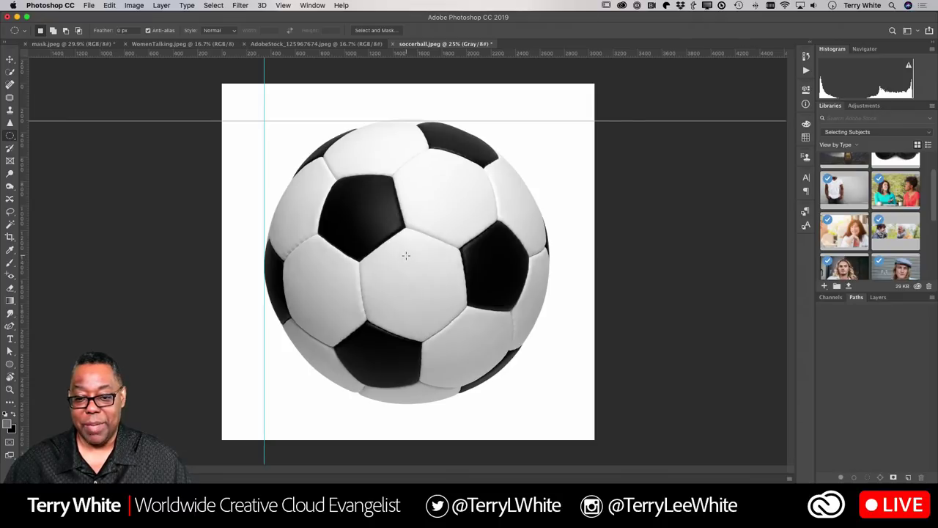
left_click_drag(405, 255, 724, 114)
left_click_drag(421, 233, 422, 236)
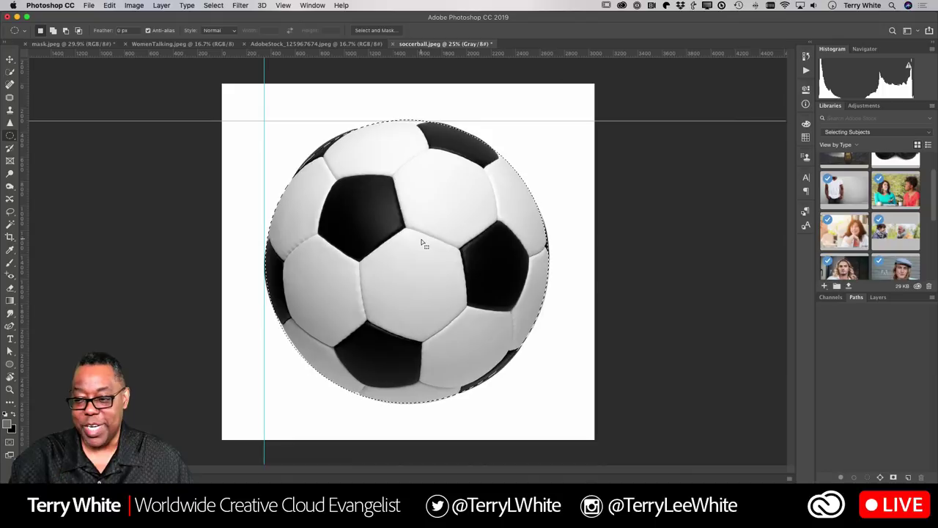
- Copy the selected ball to Layer 1 and hide the white Background layer
key("super+j")
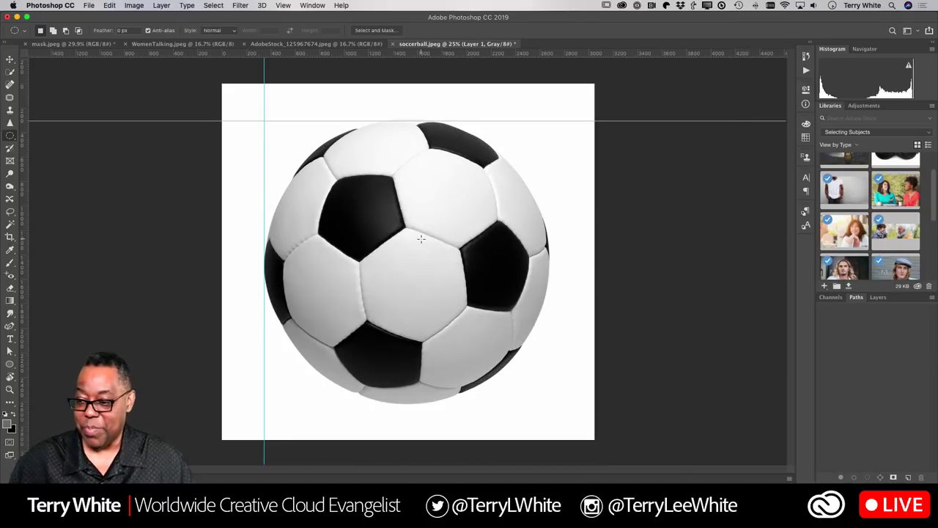
left_click(878, 297)
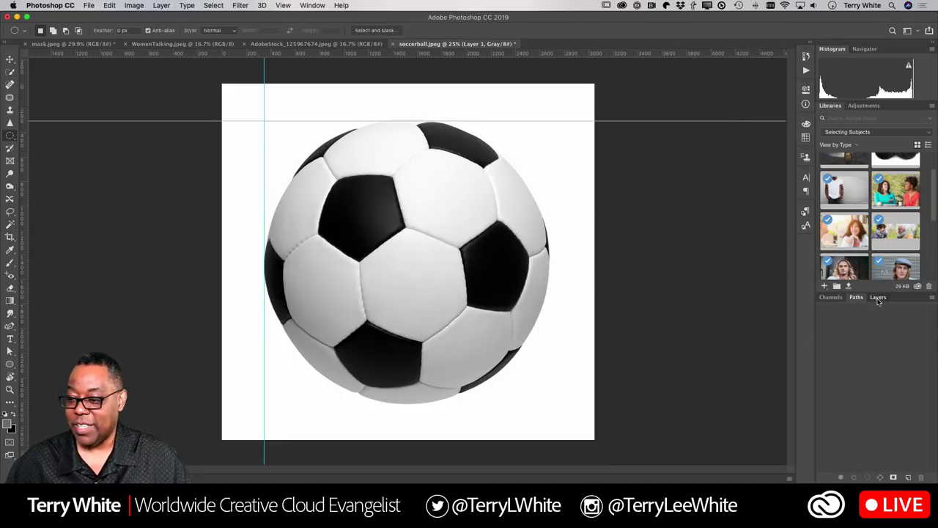
left_click(823, 375)
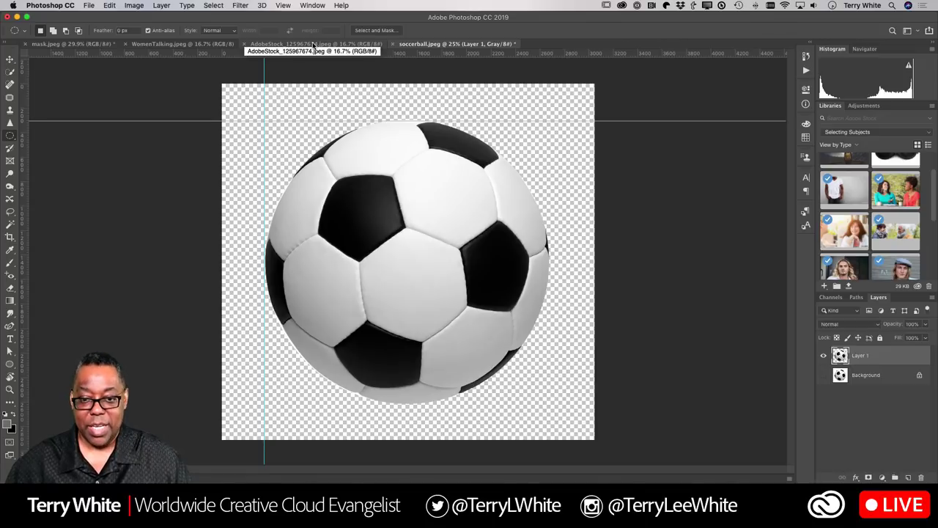
- Return to mask.jpeg and enter Quick Mask mode with the Brush tool
left_click(90, 45)
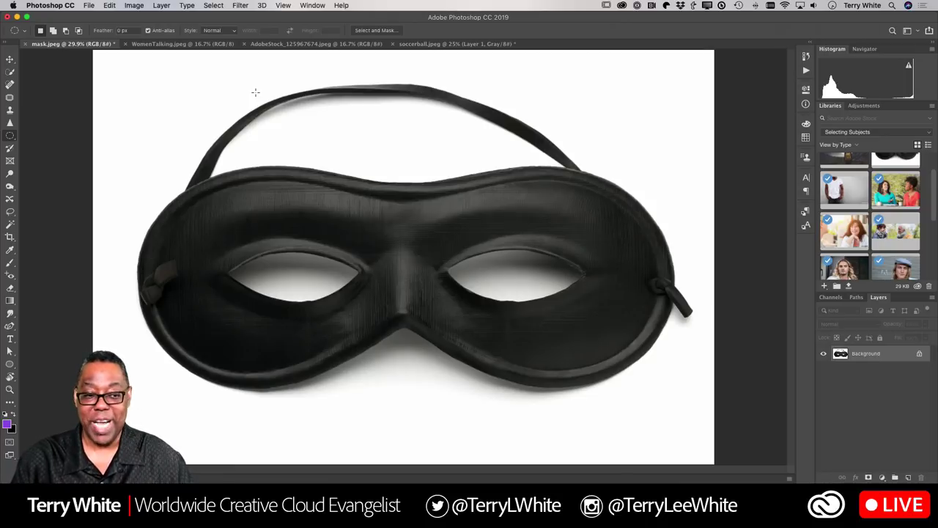
key("b")
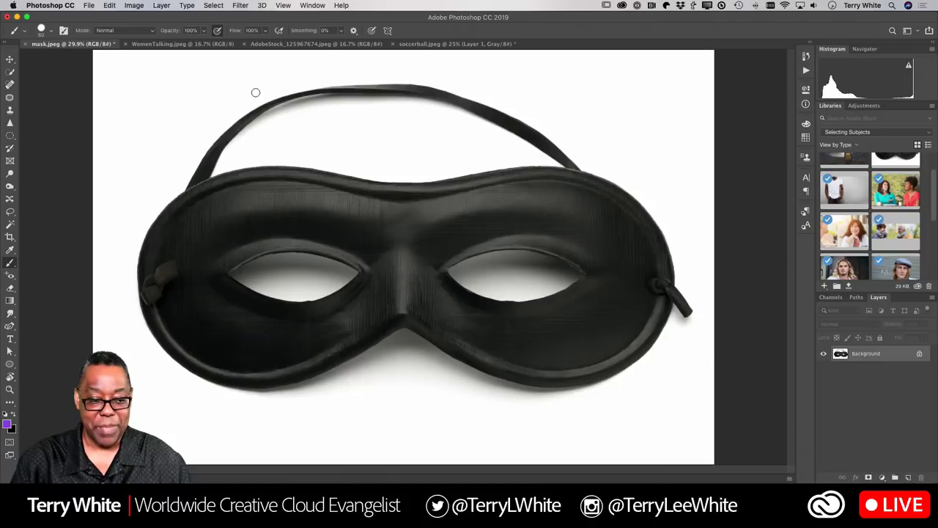
key("q")
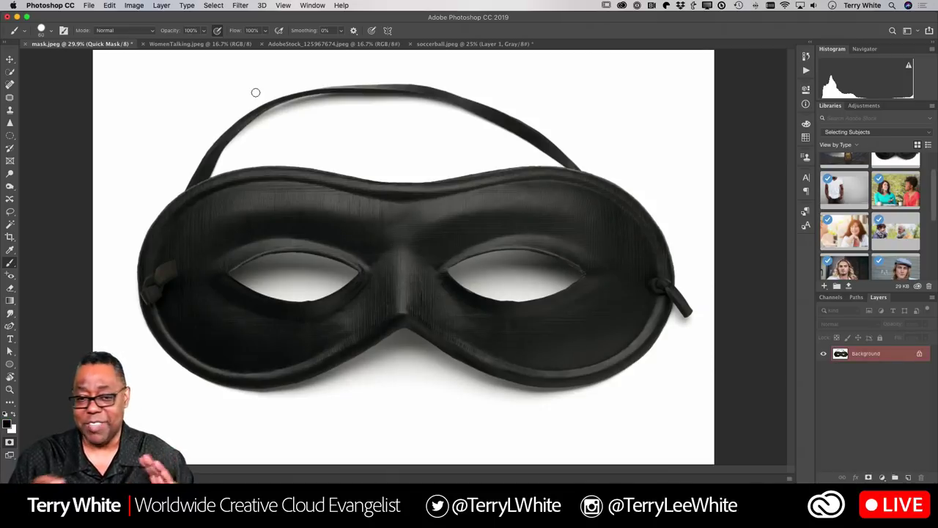
- Paint red Quick Mask over the eye mask's left edge and brow, enlarging the brush
left_click_drag(233, 213, 196, 261)
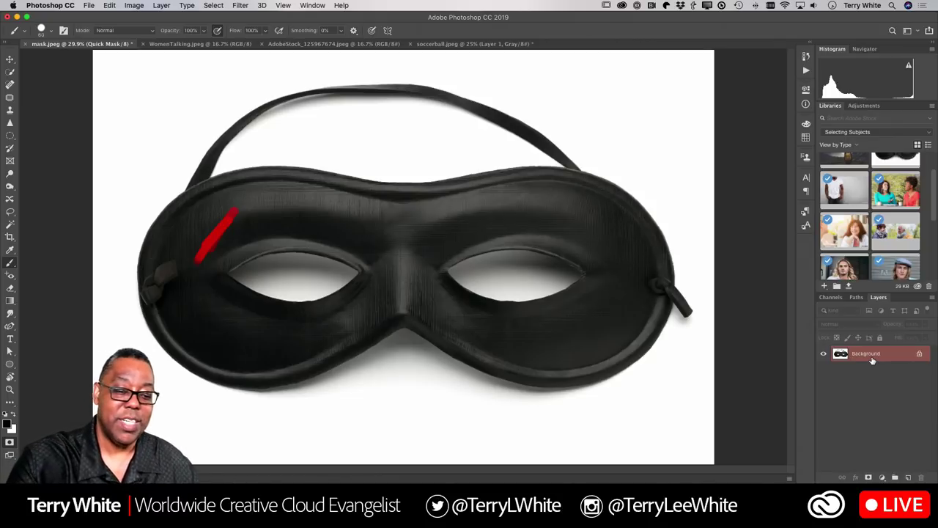
mouse_move(231, 215)
left_mouse_down()
mouse_move(209, 235)
mouse_move(215, 211)
mouse_move(175, 234)
mouse_move(188, 213)
mouse_move(185, 275)
left_mouse_up()
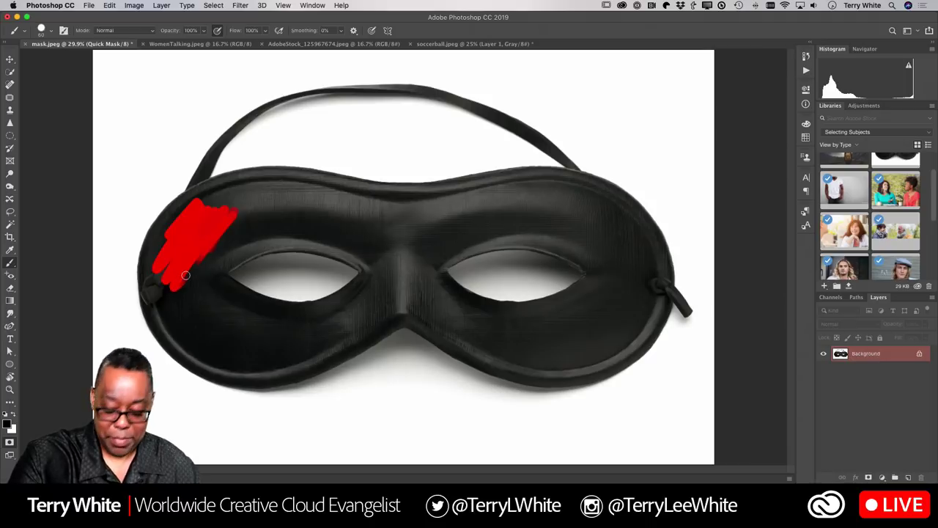
key("bracketright")
key("bracketright")
key("bracketright")
key("bracketright")
key("bracketright")
key("bracketright")
key("bracketright")
key("bracketright")
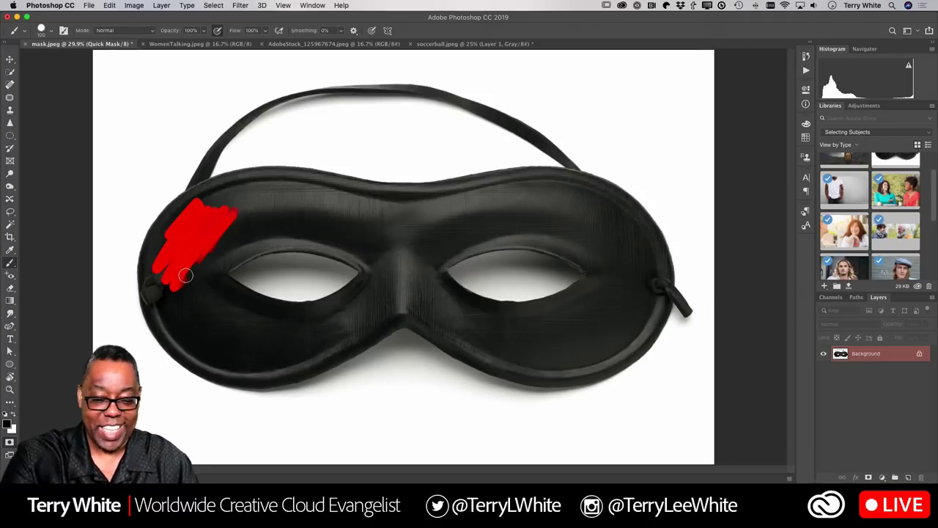
mouse_move(193, 274)
left_mouse_down()
mouse_move(186, 317)
mouse_move(171, 297)
mouse_move(173, 258)
mouse_move(165, 269)
mouse_move(186, 229)
mouse_move(257, 193)
mouse_move(299, 196)
mouse_move(256, 197)
mouse_move(182, 267)
mouse_move(350, 207)
mouse_move(307, 215)
mouse_move(402, 220)
mouse_move(366, 233)
mouse_move(328, 228)
left_mouse_up()
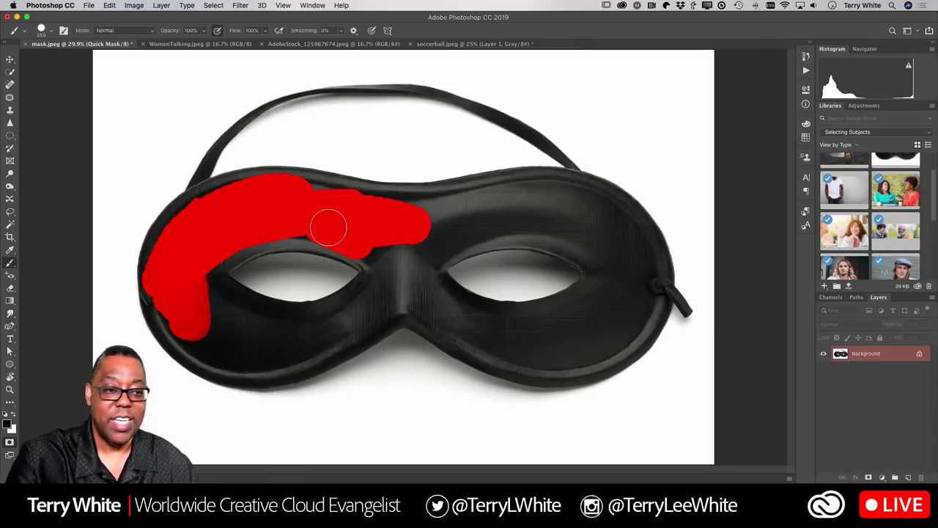
left_click(50, 30)
- Paint the rest of the left half with the Soft Round brush and exit Quick Mask
left_click(36, 104)
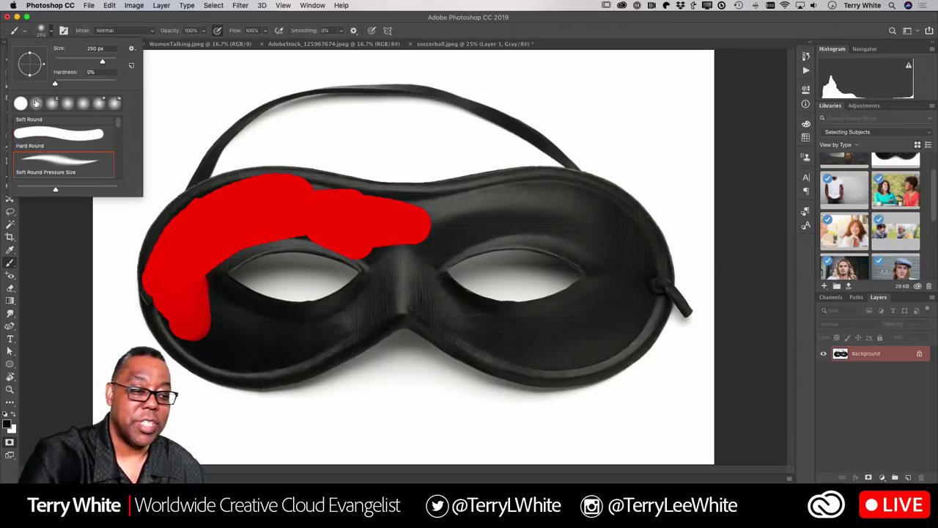
mouse_move(224, 315)
left_mouse_down()
mouse_move(202, 288)
mouse_move(208, 299)
mouse_move(243, 247)
mouse_move(216, 261)
mouse_move(233, 249)
mouse_move(272, 234)
mouse_move(324, 225)
mouse_move(351, 238)
mouse_move(289, 232)
mouse_move(373, 252)
mouse_move(383, 274)
mouse_move(367, 251)
mouse_move(376, 266)
mouse_move(345, 319)
mouse_move(373, 292)
mouse_move(293, 338)
mouse_move(246, 342)
mouse_move(307, 331)
mouse_move(254, 347)
mouse_move(272, 360)
mouse_move(222, 365)
mouse_move(179, 335)
mouse_move(187, 347)
mouse_move(159, 308)
mouse_move(170, 237)
mouse_move(180, 229)
mouse_move(159, 283)
mouse_move(162, 251)
mouse_move(196, 212)
mouse_move(245, 189)
mouse_move(200, 205)
mouse_move(180, 275)
mouse_move(208, 337)
mouse_move(228, 349)
mouse_move(203, 346)
mouse_move(239, 371)
mouse_move(209, 359)
mouse_move(243, 364)
mouse_move(379, 315)
mouse_move(282, 369)
mouse_move(288, 359)
mouse_move(245, 332)
mouse_move(271, 330)
mouse_move(220, 298)
mouse_move(262, 317)
mouse_move(228, 298)
mouse_move(293, 320)
mouse_move(335, 322)
mouse_move(292, 328)
mouse_move(342, 312)
mouse_move(270, 370)
mouse_move(327, 345)
mouse_move(400, 293)
mouse_move(420, 241)
mouse_move(310, 192)
mouse_move(268, 189)
mouse_move(373, 203)
mouse_move(360, 203)
mouse_move(395, 235)
mouse_move(433, 220)
mouse_move(283, 184)
mouse_move(216, 199)
mouse_move(165, 268)
mouse_move(172, 323)
left_mouse_up()
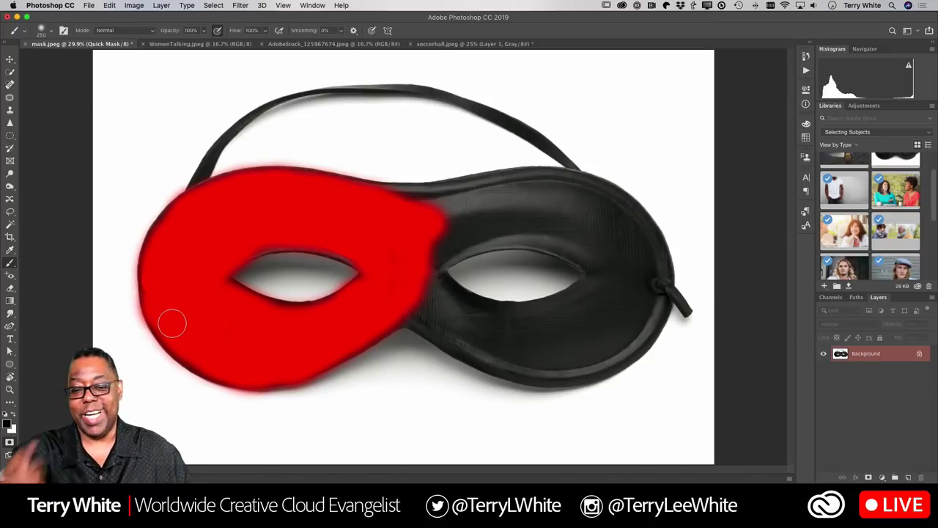
key("q")
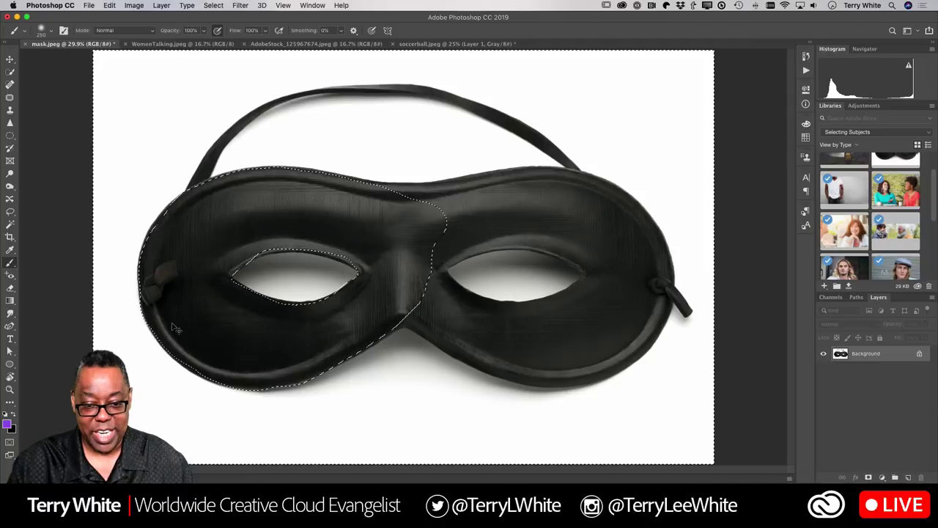
- Deselect the eye mask and open the Black horse image from the Libraries panel
key("super+d")
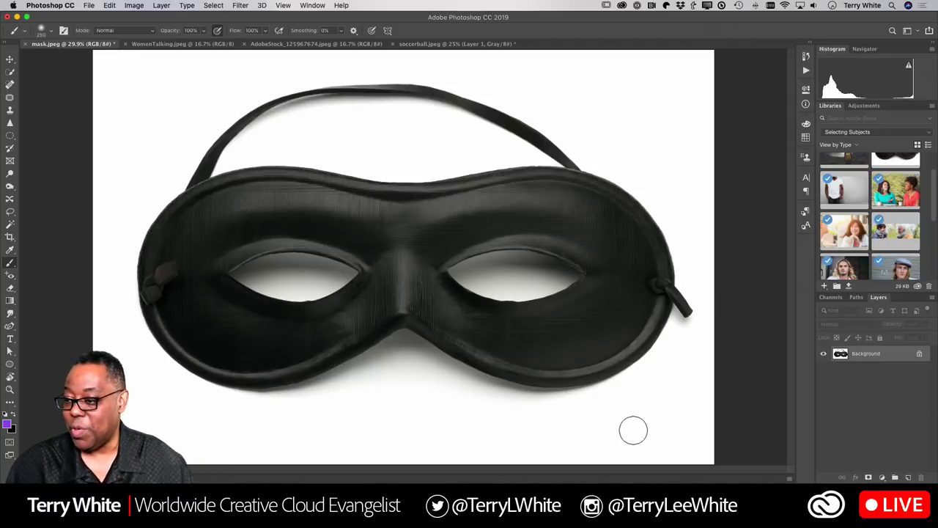
scroll(884, 220, "down", 5)
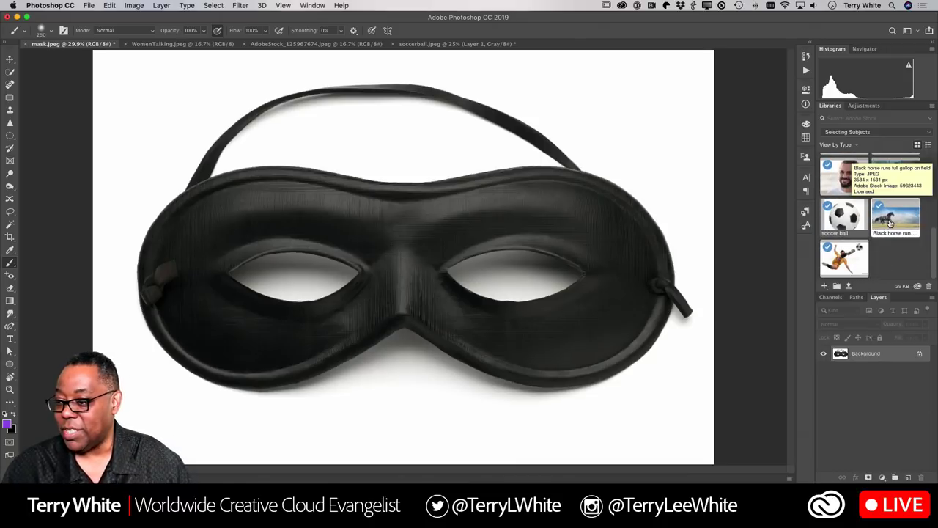
double_click(889, 222)
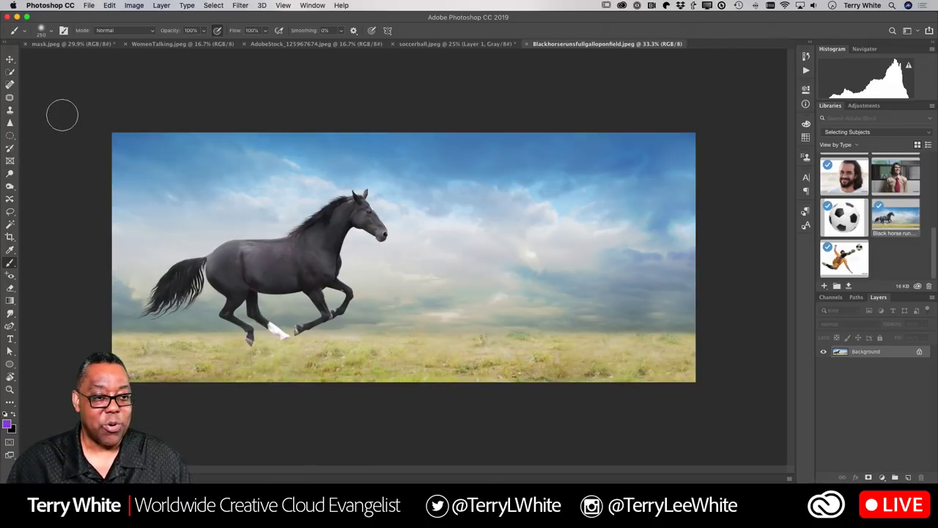
- Select the horse with Quick Selection's Select Subject and zoom in on its legs
left_click(10, 72)
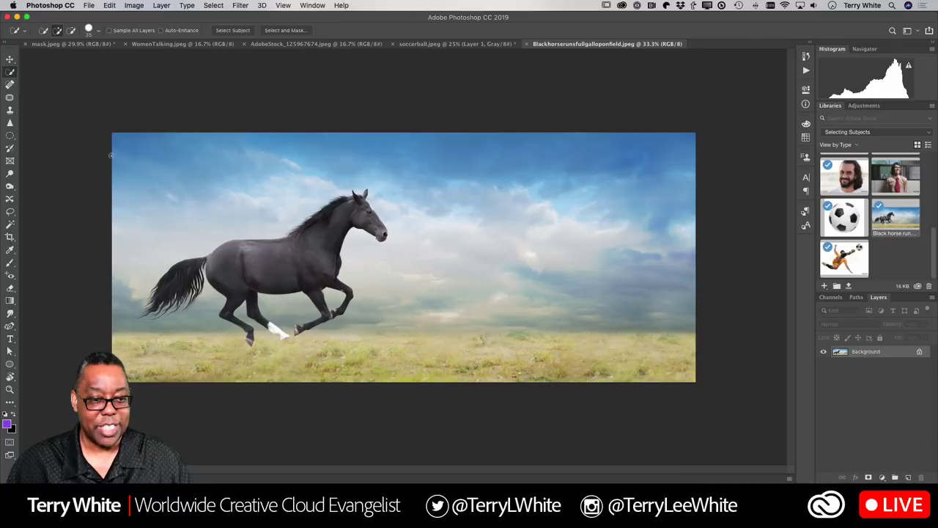
left_click(231, 31)
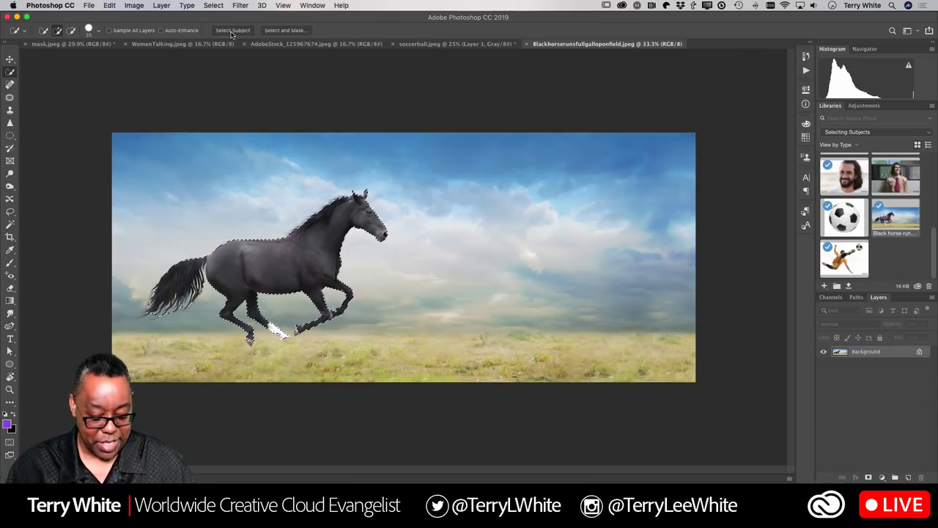
key("z")
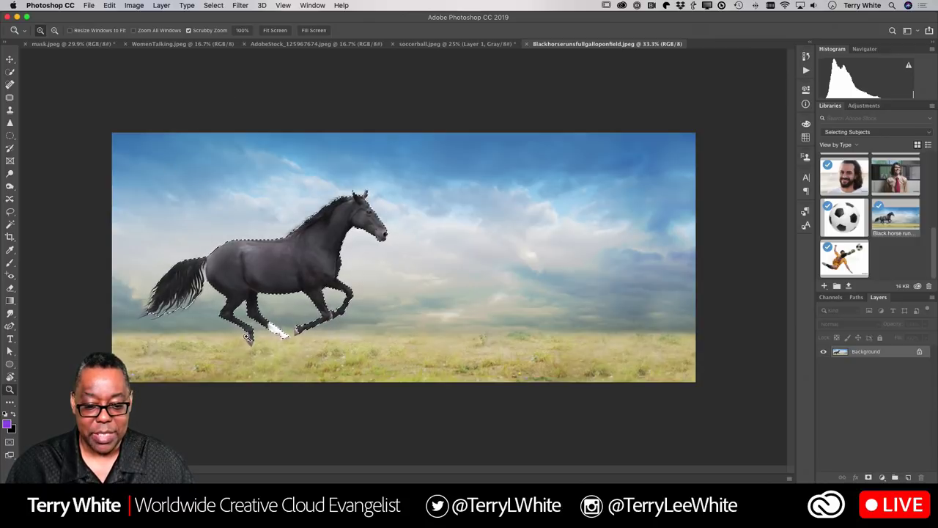
left_click_drag(248, 338, 300, 359)
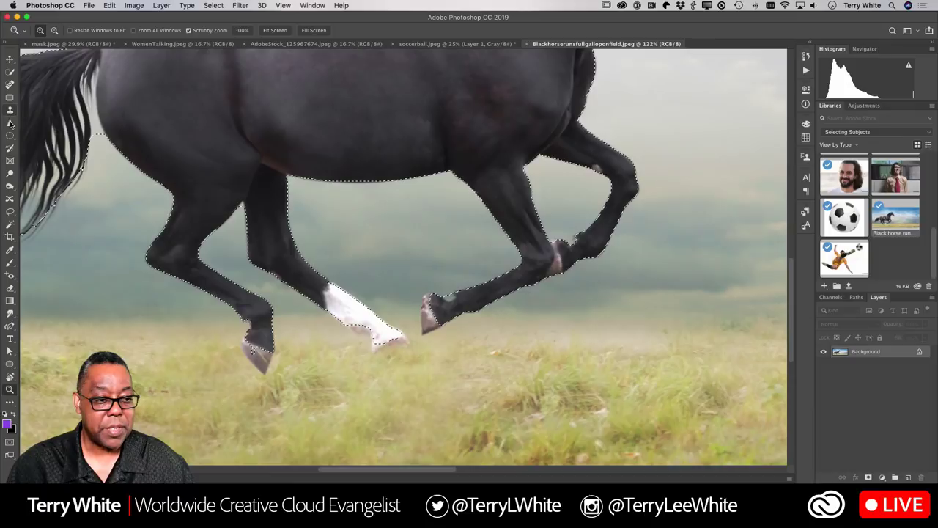
- Trim the background beside the hind leg out of the horse selection with a smaller subtracting Quick Selection brush
left_click(10, 71)
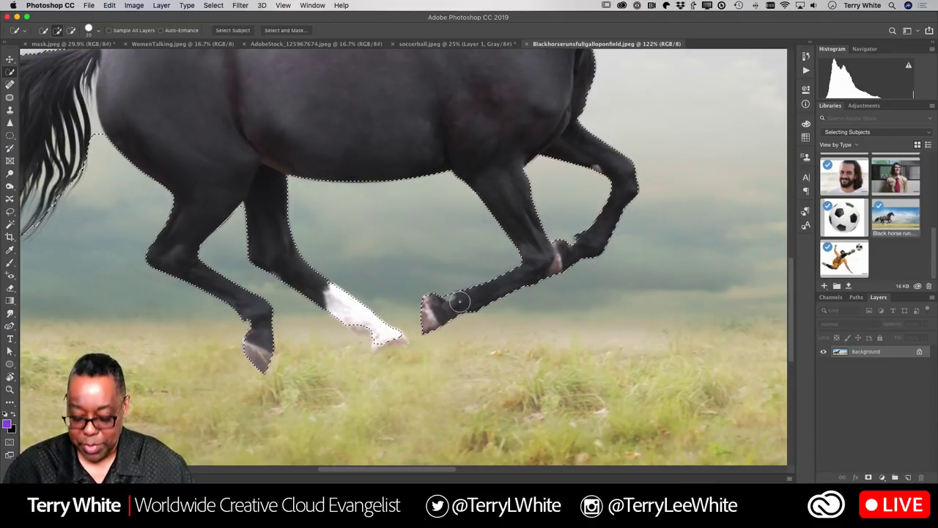
key("bracketleft")
key("bracketleft")
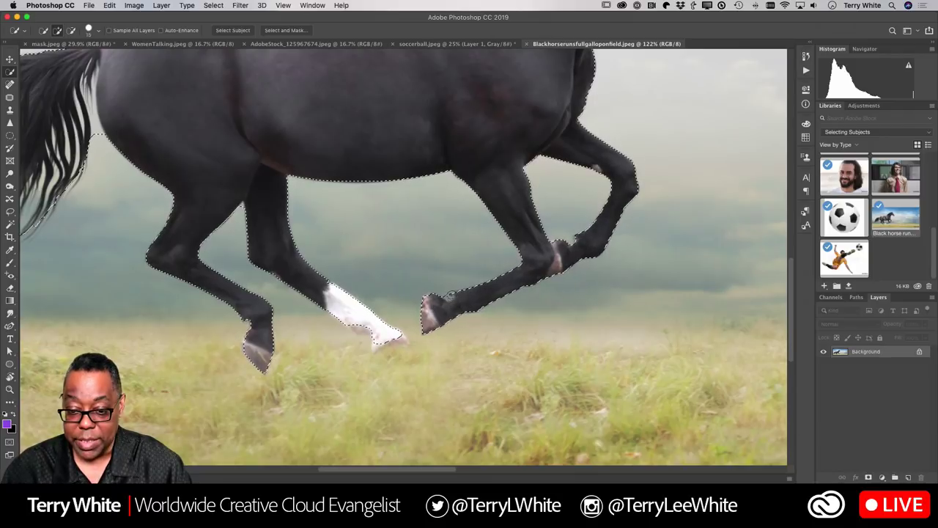
key("alt")
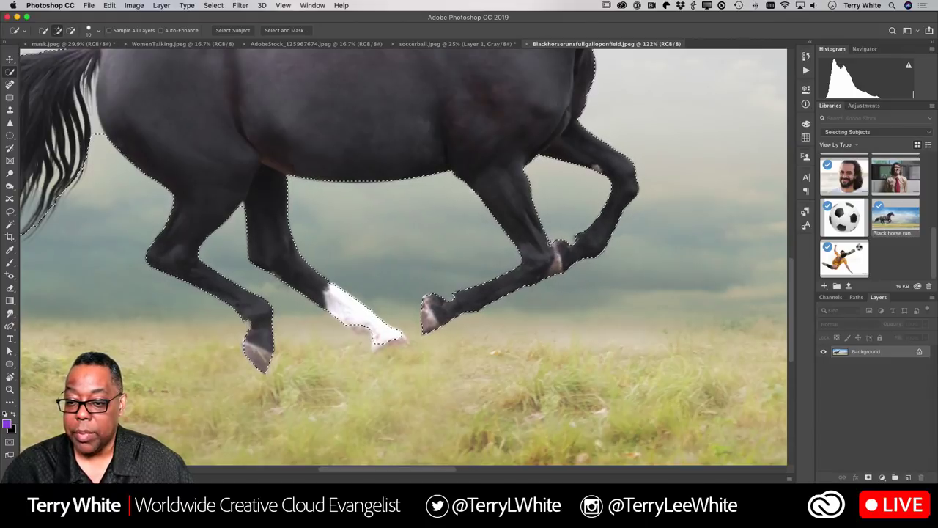
left_click(553, 244)
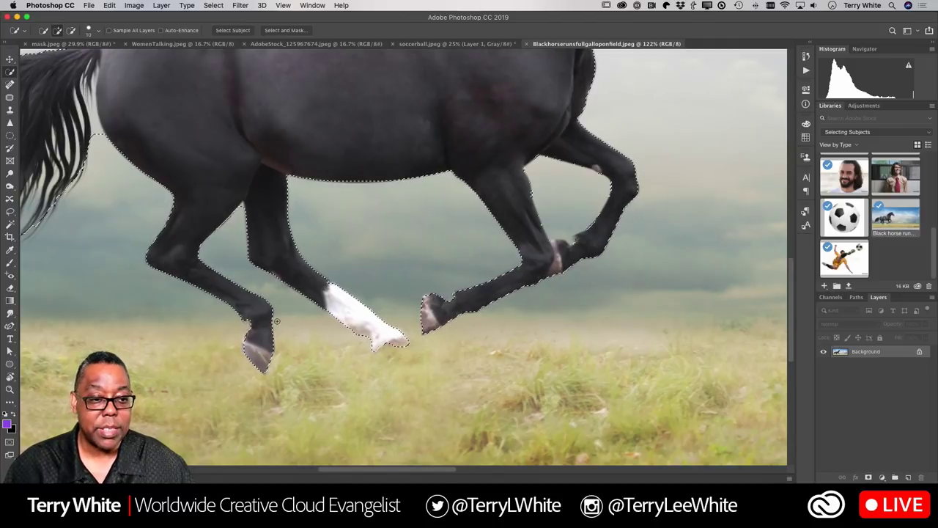
- Pan around the horse to check its full selection outline, then fit the image on screen
scroll(277, 321, "up", 5)
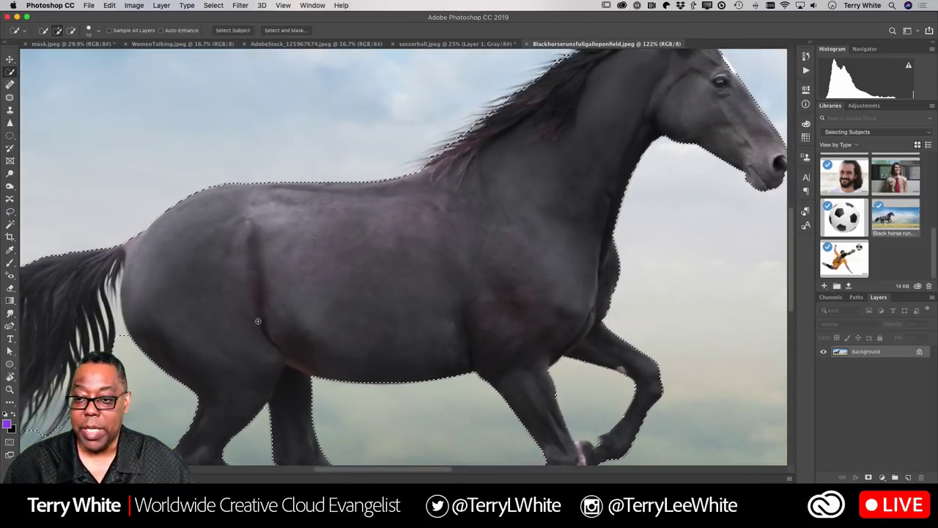
scroll(257, 320, "up", 2)
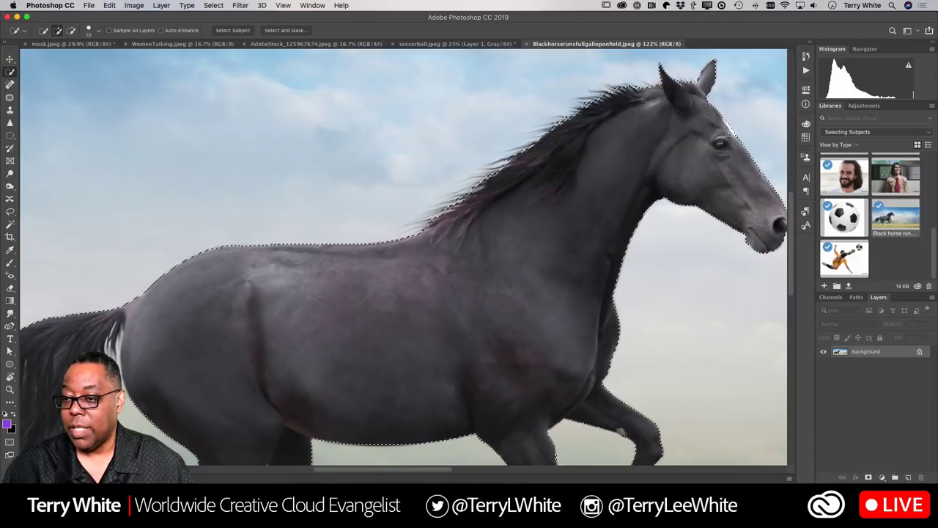
scroll(403, 257, "right", 3)
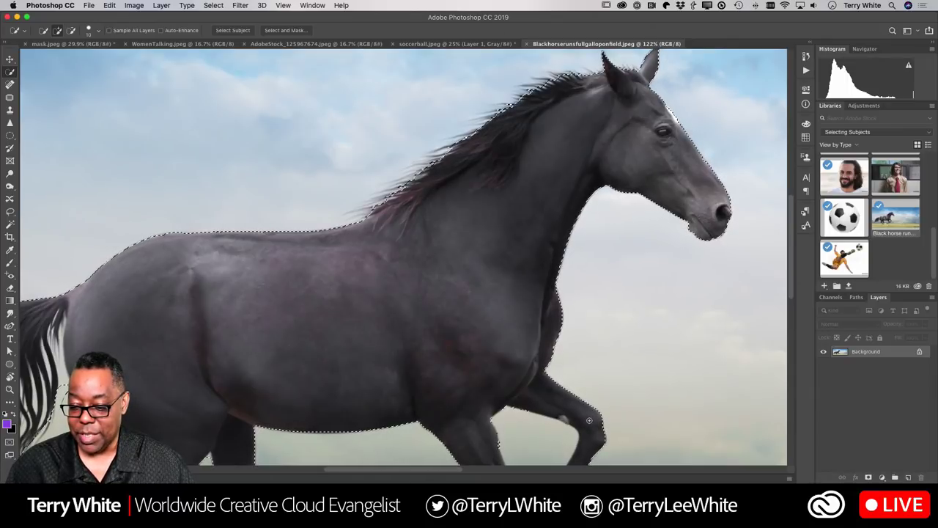
scroll(588, 420, "down", 5)
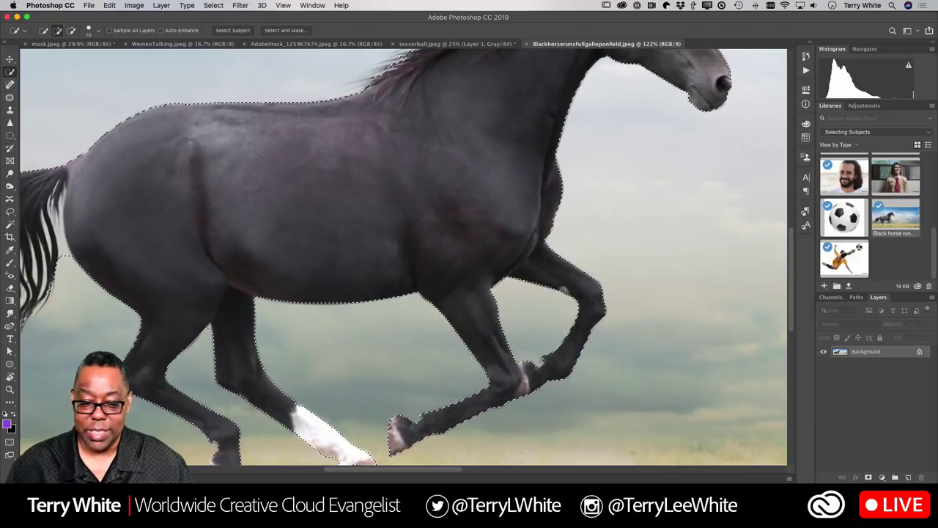
scroll(359, 356, "left", 10)
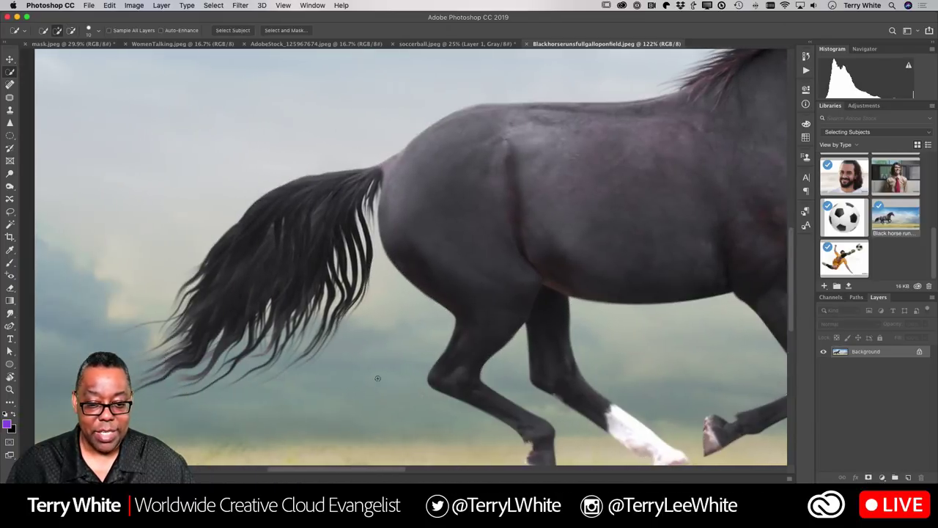
scroll(377, 378, "left", 1)
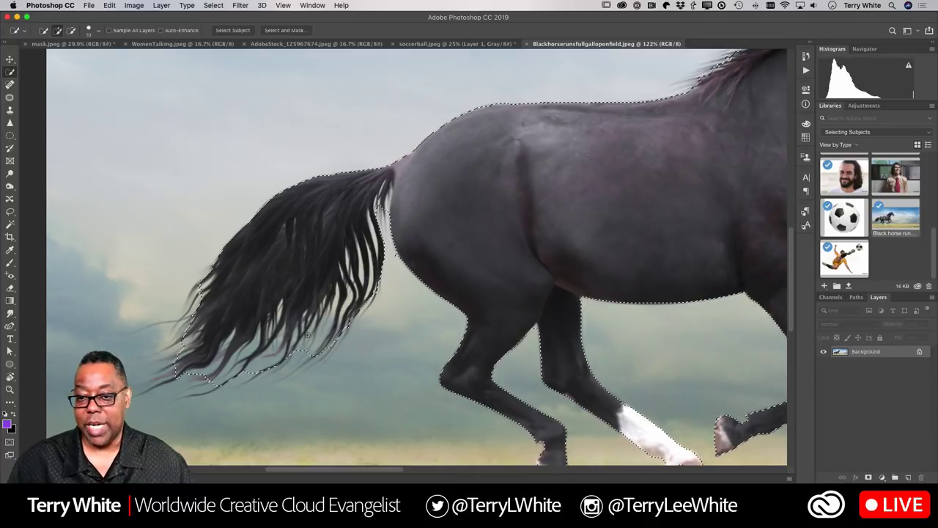
scroll(417, 349, "right", 10)
scroll(417, 350, "down", 4)
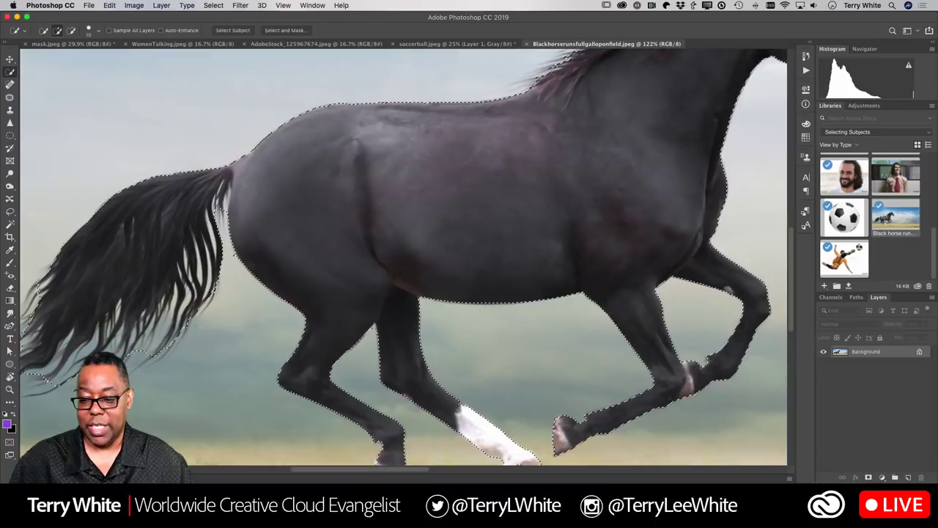
scroll(417, 349, "up", 1)
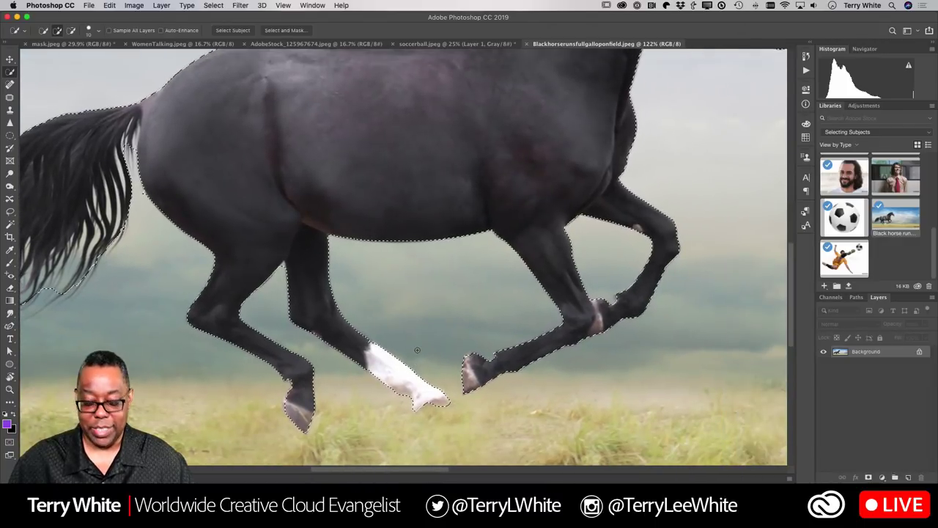
key("super+0")
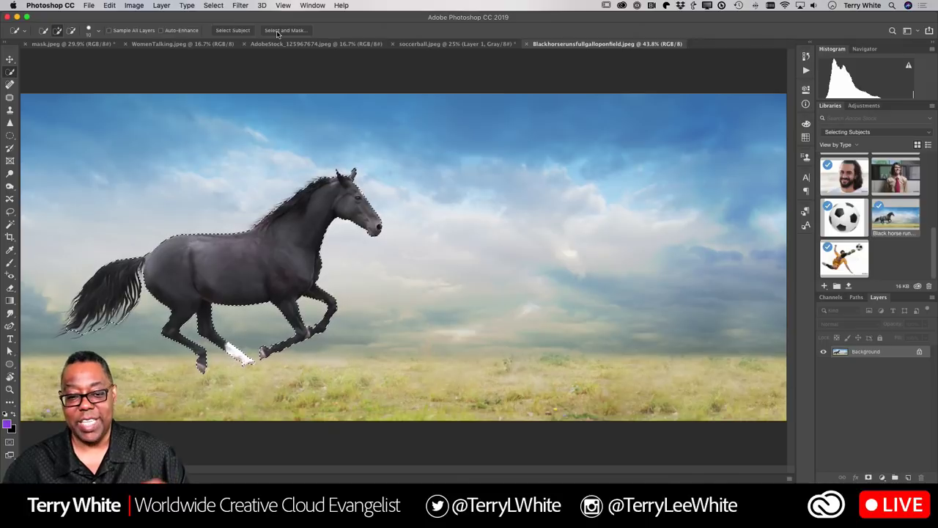
- Bring the horse selection into Select and Mask with the Refine Edge Brush ready
left_click(279, 32)
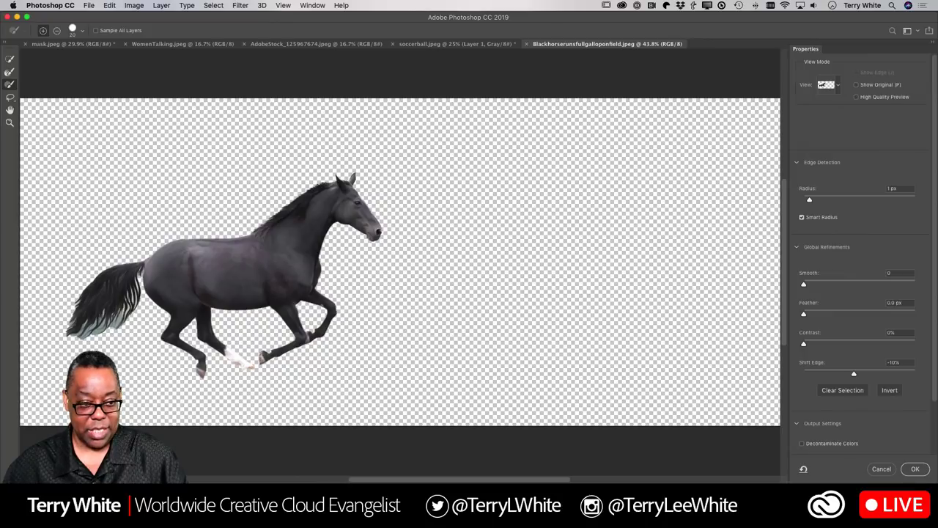
left_click(10, 72)
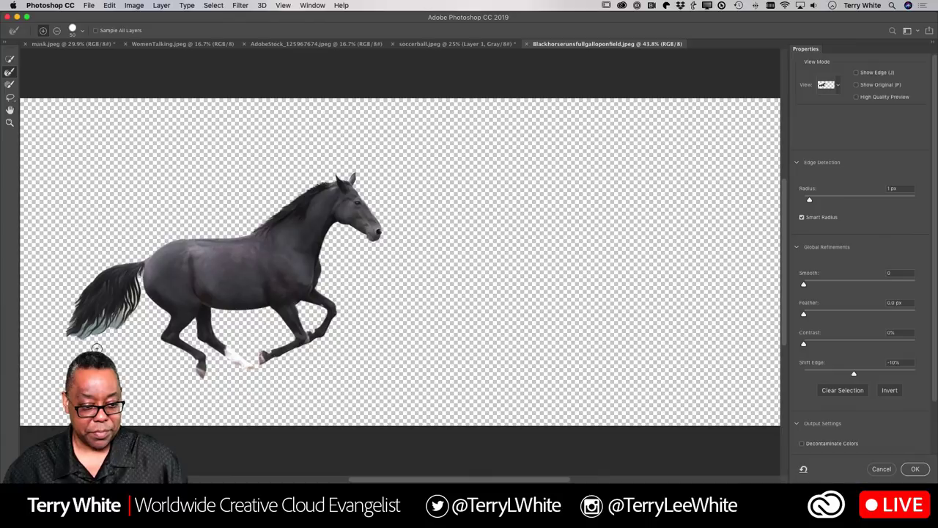
scroll(79, 352, "right", 5)
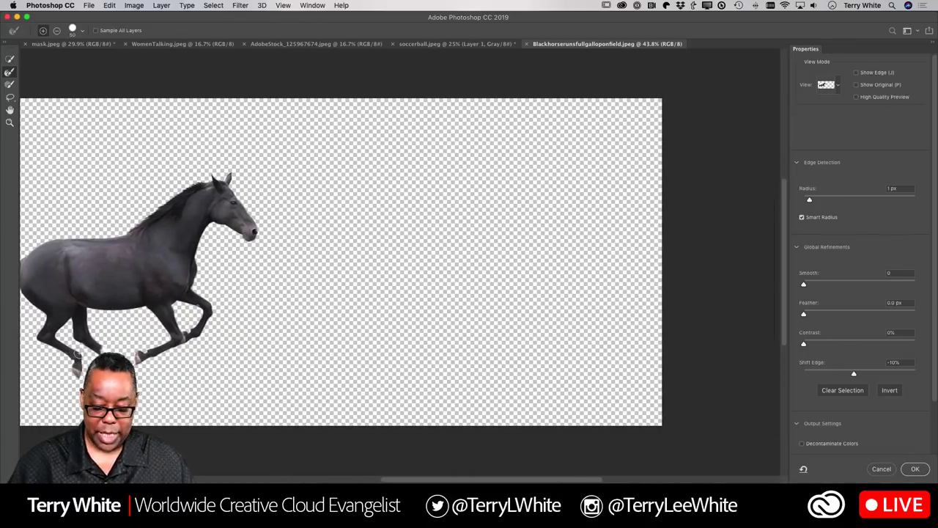
scroll(78, 352, "left", 5)
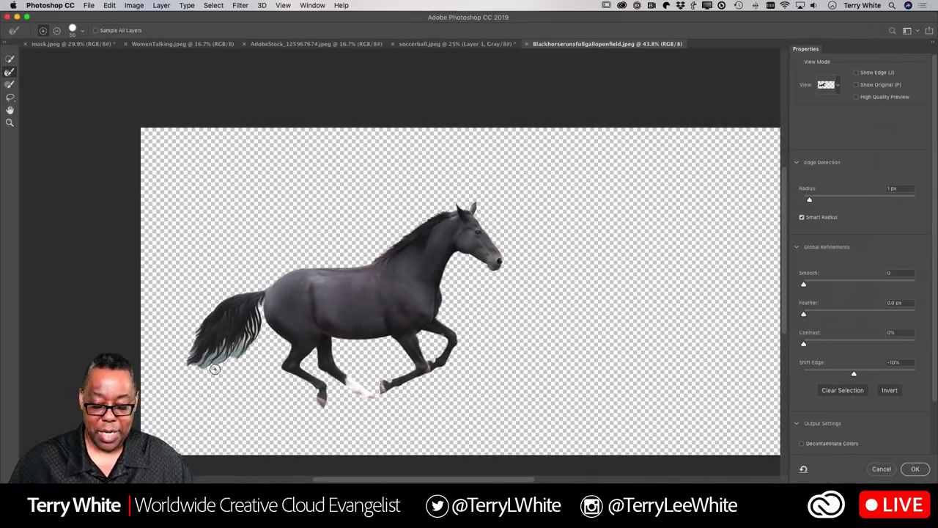
- Refine the hair edge along the tail's bottom and down from its base with the Refine Edge Brush
key("super+plus")
key("super+plus")
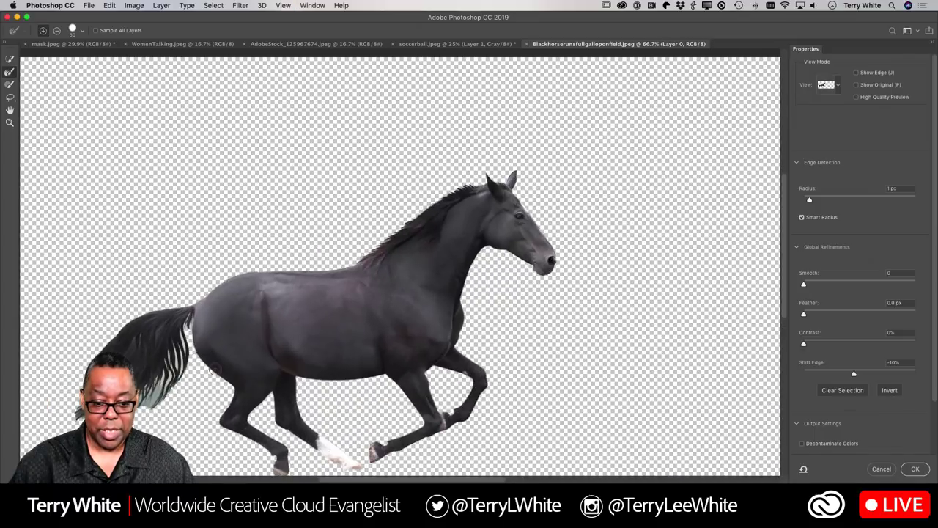
scroll(249, 348, "left", 5)
scroll(250, 348, "down", 3)
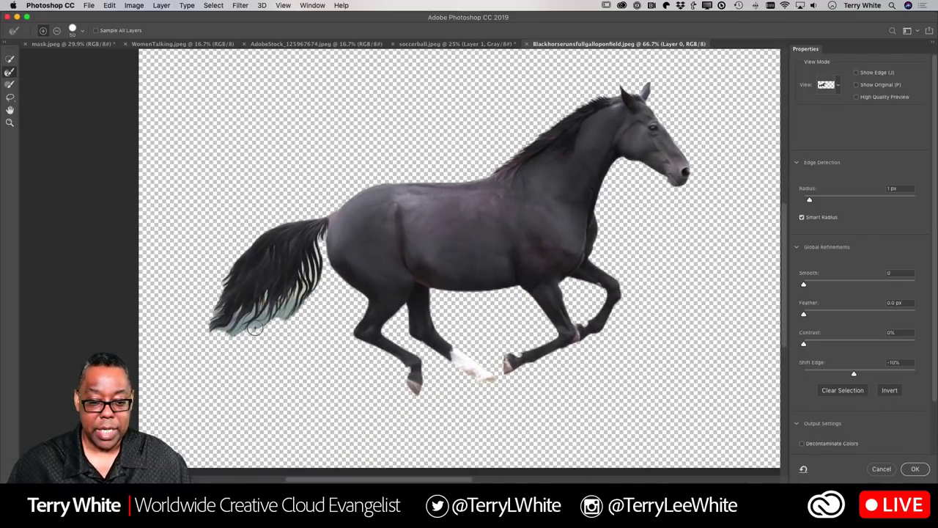
mouse_move(262, 317)
left_mouse_down()
mouse_move(202, 327)
mouse_move(236, 256)
mouse_move(317, 209)
left_mouse_up()
mouse_move(311, 302)
left_mouse_down()
mouse_move(293, 324)
mouse_move(291, 304)
mouse_move(260, 321)
mouse_move(246, 317)
mouse_move(297, 303)
mouse_move(320, 275)
mouse_move(318, 249)
mouse_move(301, 275)
mouse_move(311, 287)
mouse_move(302, 313)
mouse_move(267, 348)
left_mouse_up()
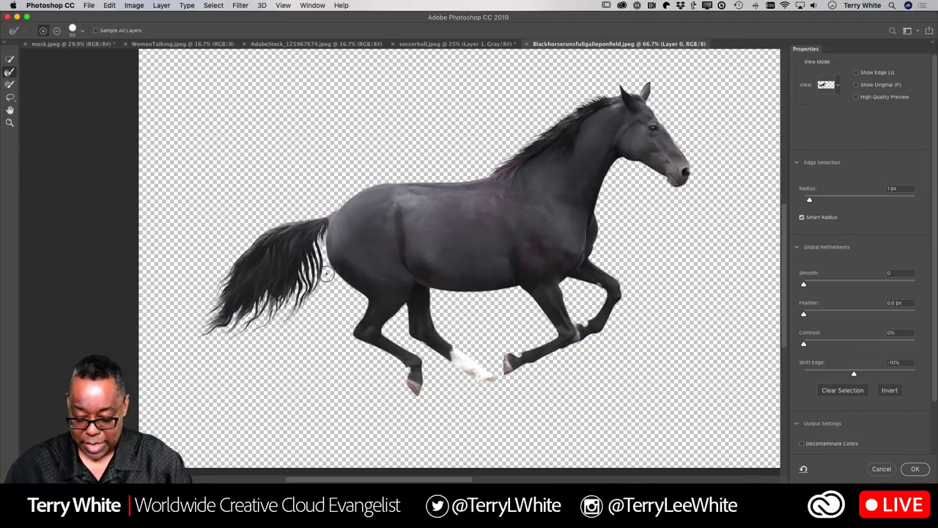
key("bracketleft")
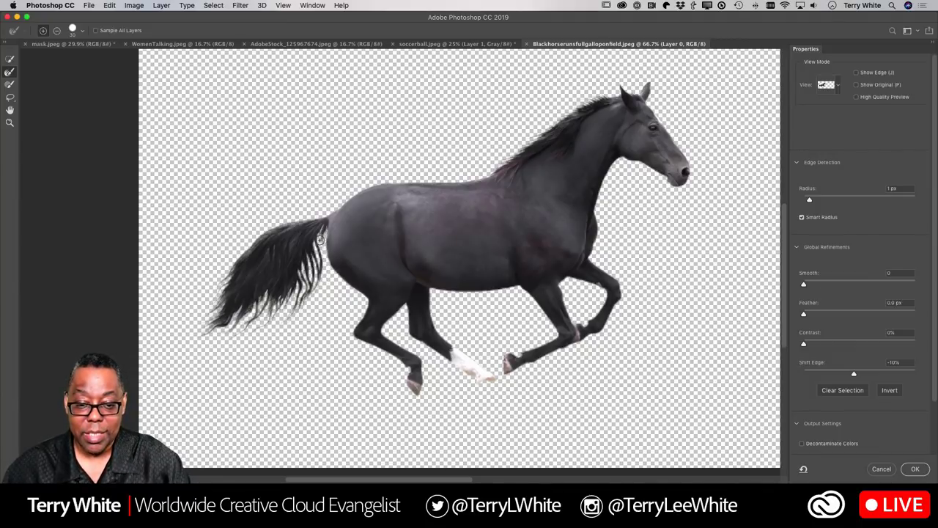
left_click_drag(320, 238, 279, 304)
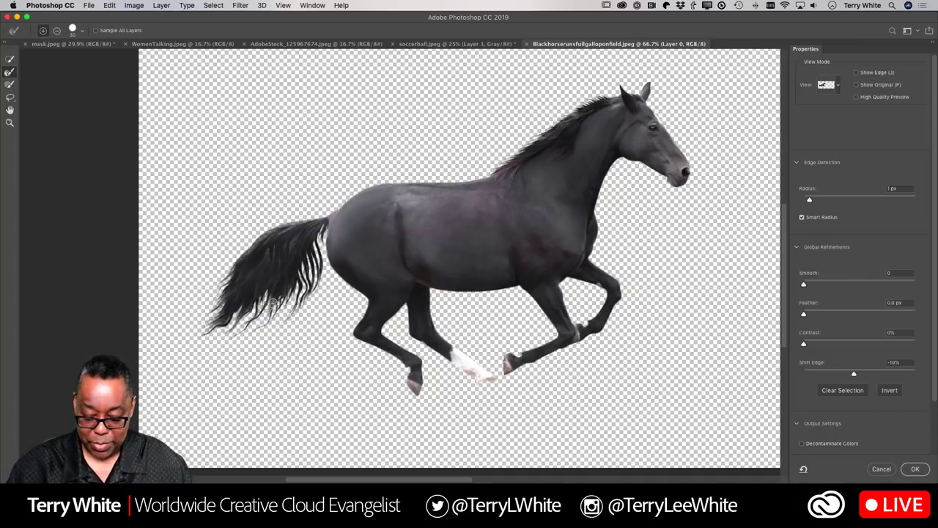
- Zoom closer and, with a finer brush, remove tail fringe and refine its right and lower edges
key("super+equal")
key("super+equal")
scroll(273, 303, "left", 5)
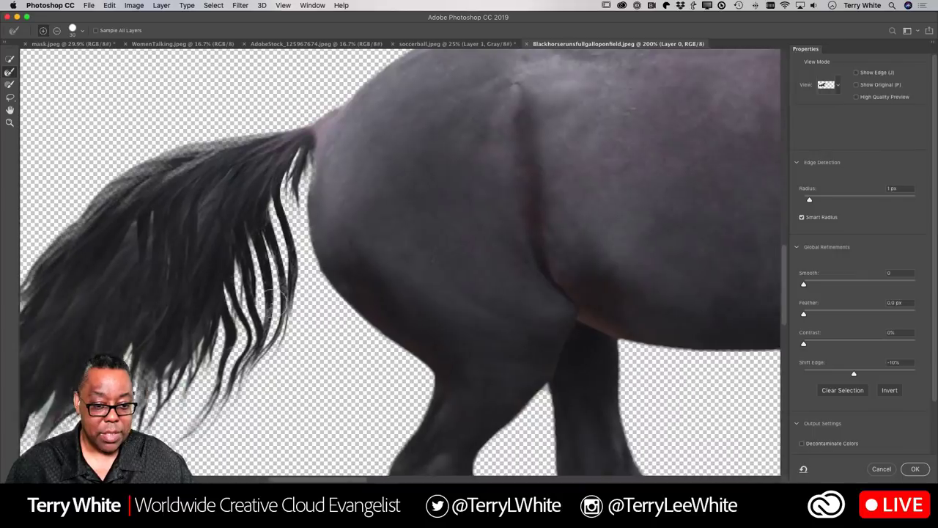
scroll(273, 302, "down", 3)
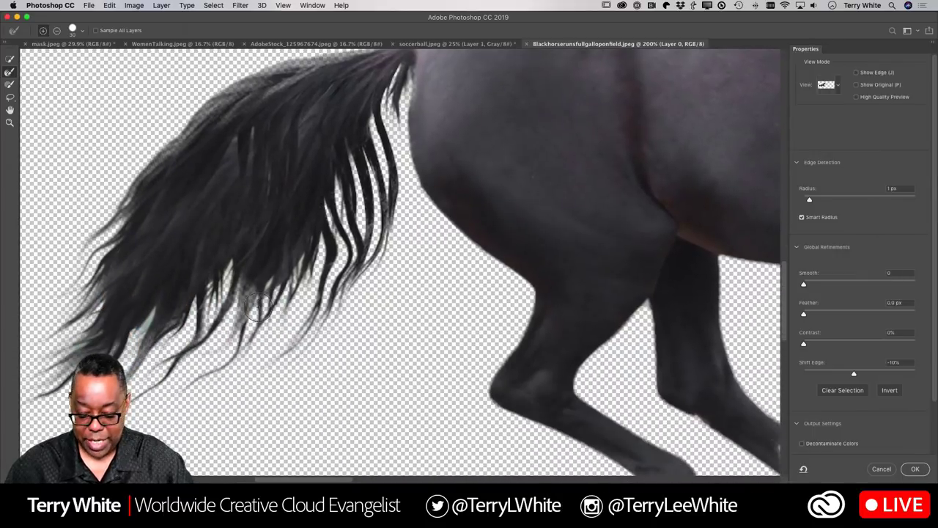
key("bracketleft")
key("bracketleft")
key("bracketleft")
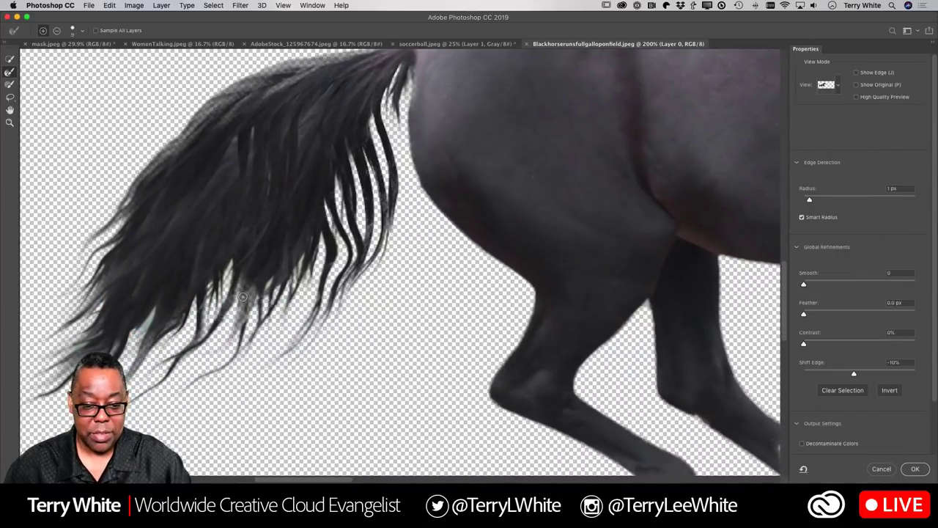
key("alt")
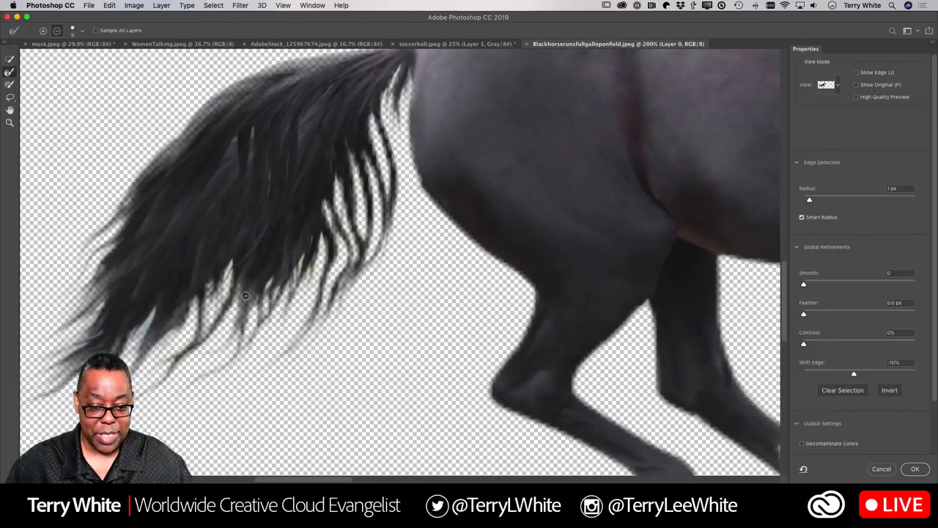
mouse_move(246, 294)
left_mouse_down()
mouse_move(241, 318)
mouse_move(253, 283)
left_mouse_up()
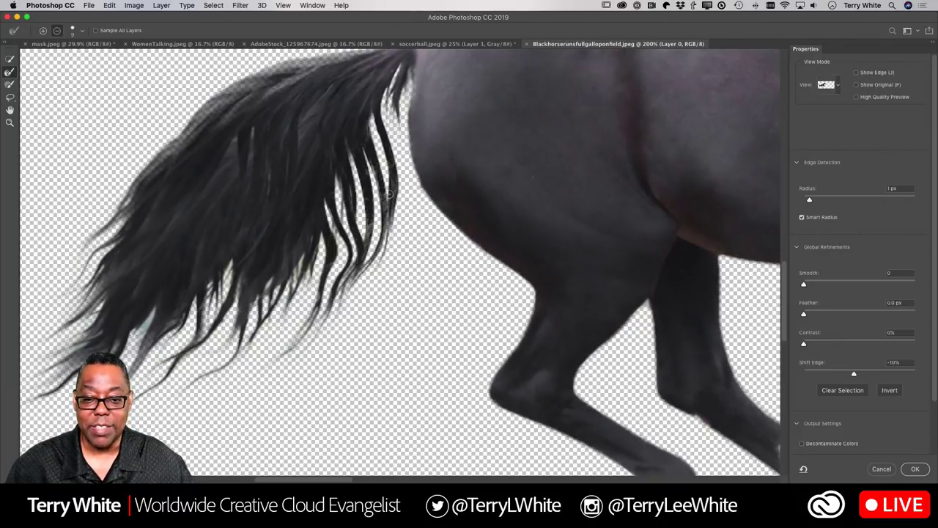
mouse_move(394, 177)
left_mouse_down()
mouse_move(367, 241)
mouse_move(390, 223)
mouse_move(381, 279)
left_mouse_up()
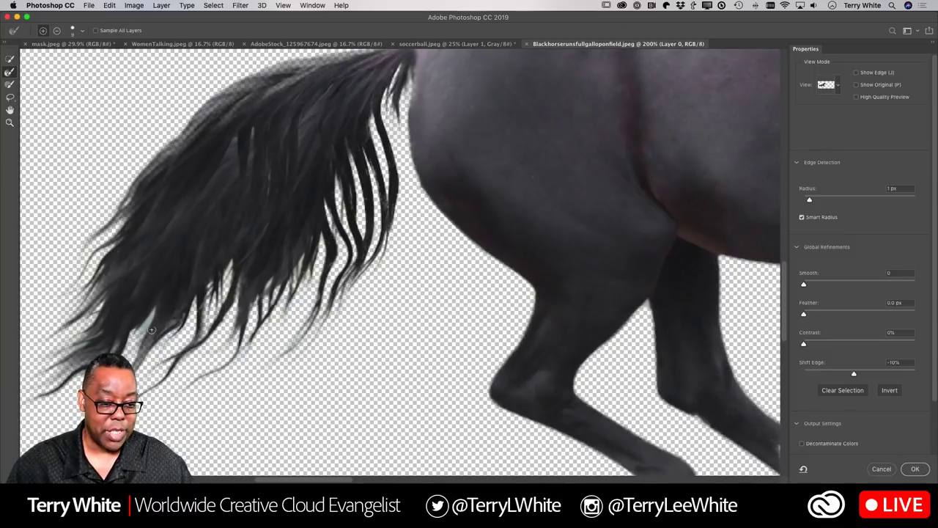
mouse_move(142, 330)
left_mouse_down()
mouse_move(93, 358)
mouse_move(99, 346)
mouse_move(40, 357)
mouse_move(62, 354)
left_mouse_up()
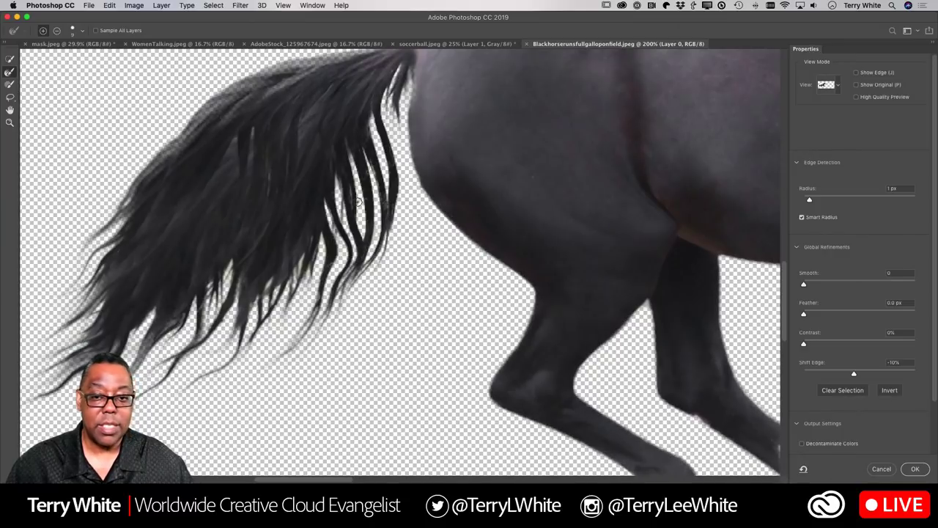
scroll(358, 201, "right", 6)
scroll(359, 201, "right", 10)
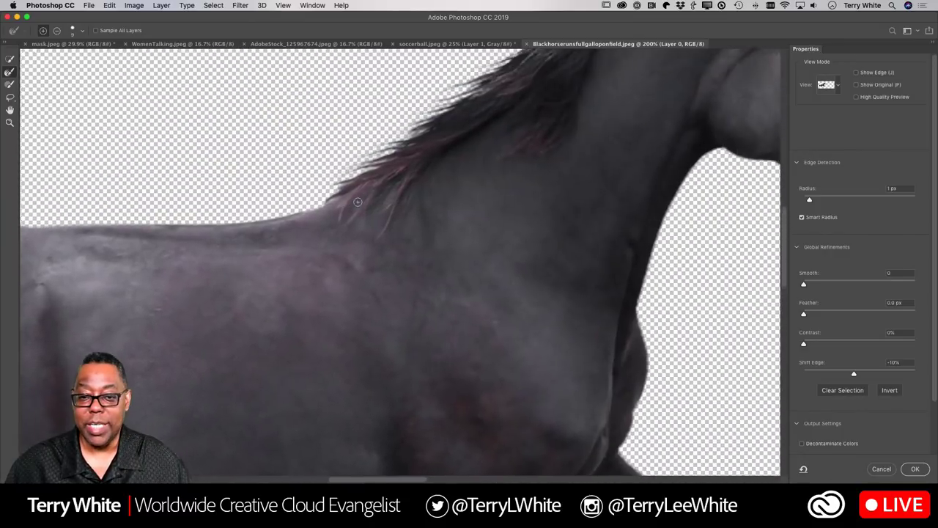
scroll(358, 202, "up", 3)
scroll(358, 201, "right", 3)
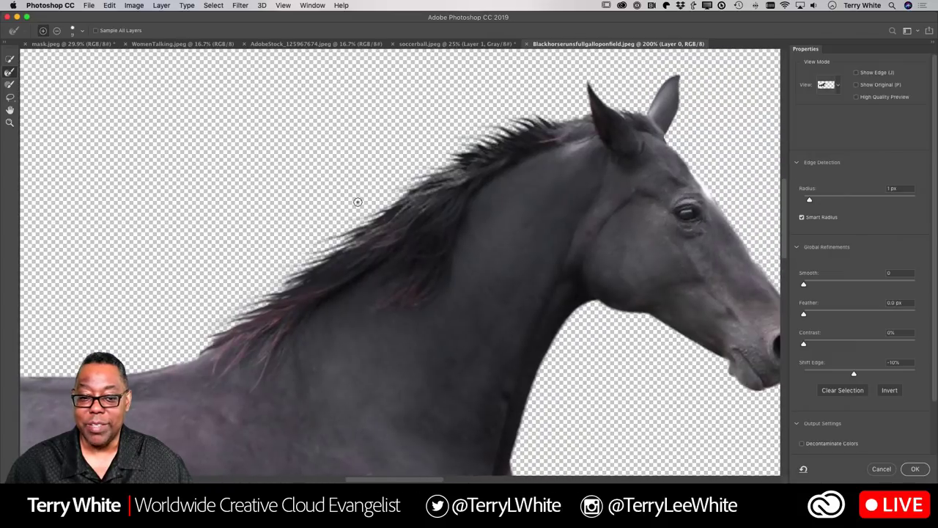
scroll(358, 202, "down", 4)
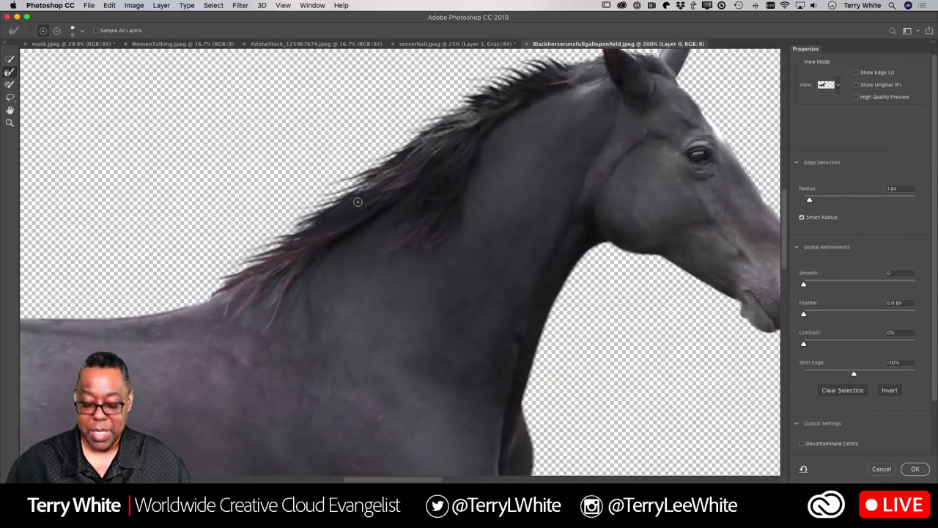
key("super+0")
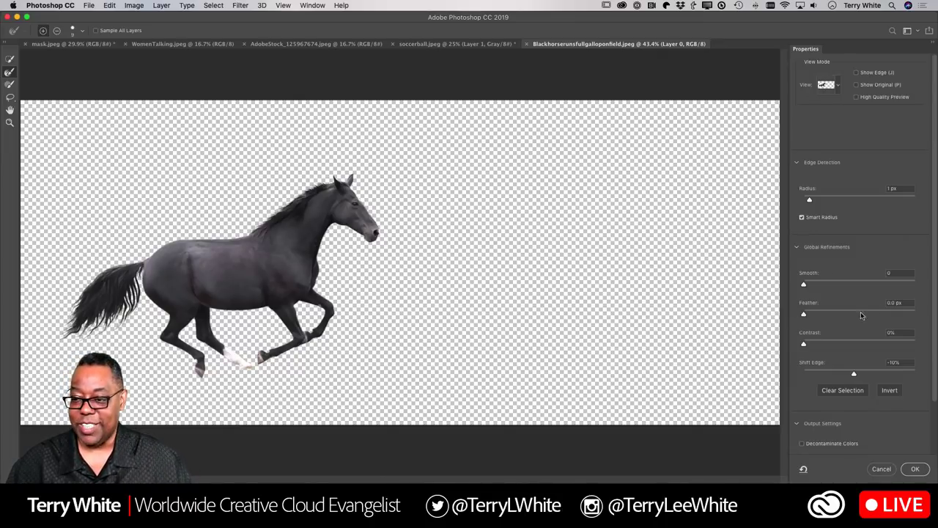
- Set Output To New Layer with Layer Mask and apply the Select and Mask result
scroll(874, 322, "down", 2)
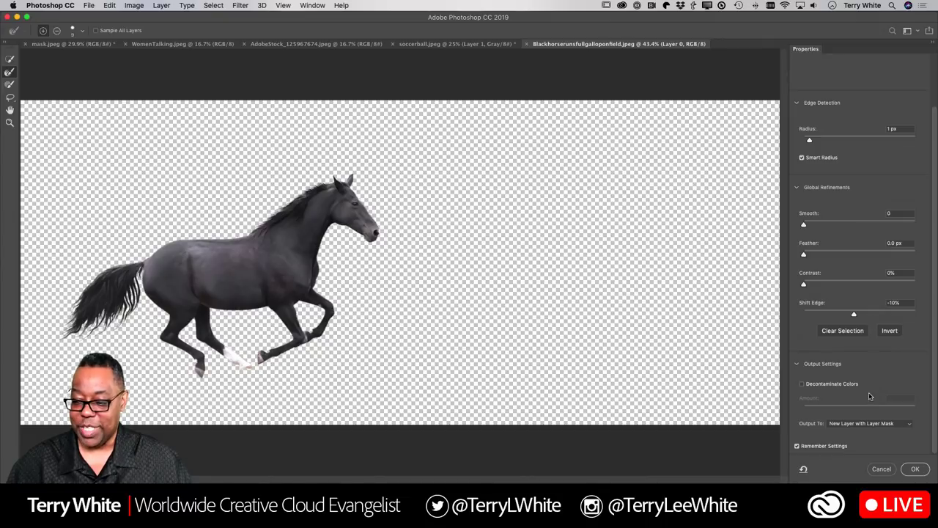
left_click(872, 425)
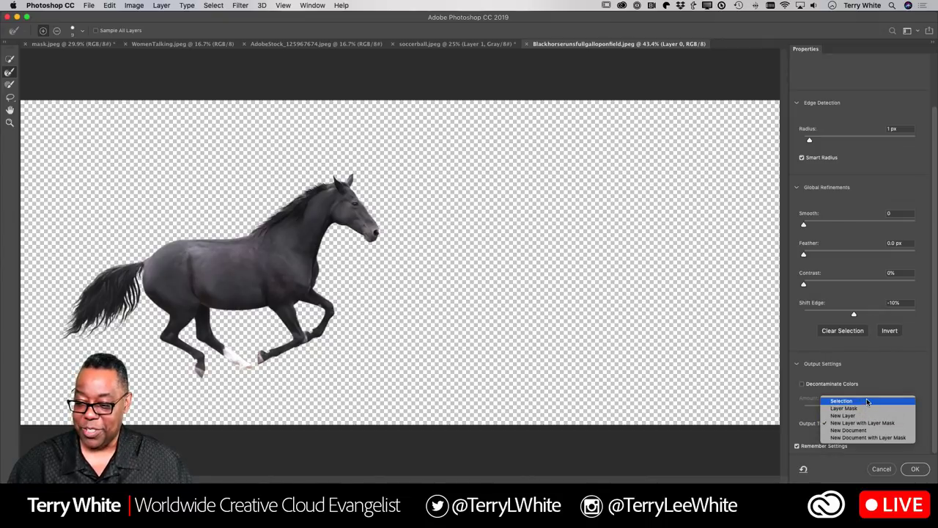
left_click(847, 403)
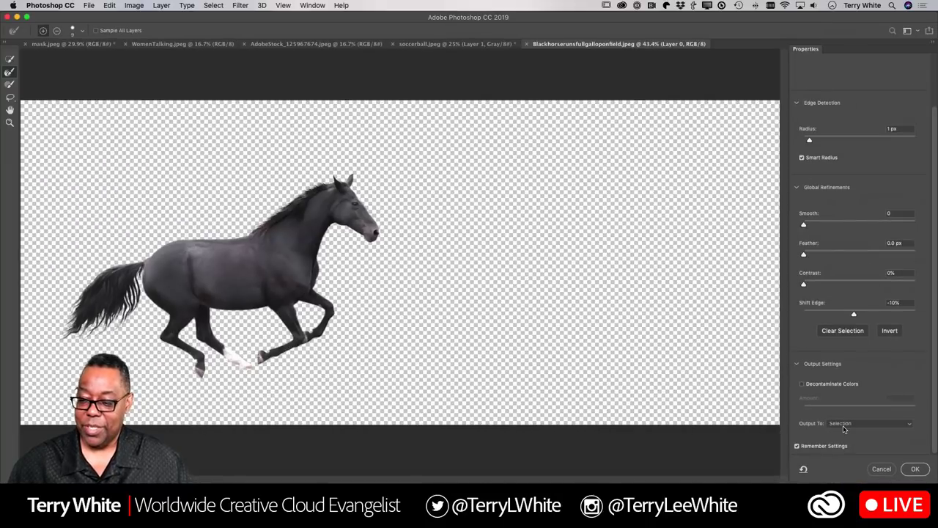
left_click(843, 425)
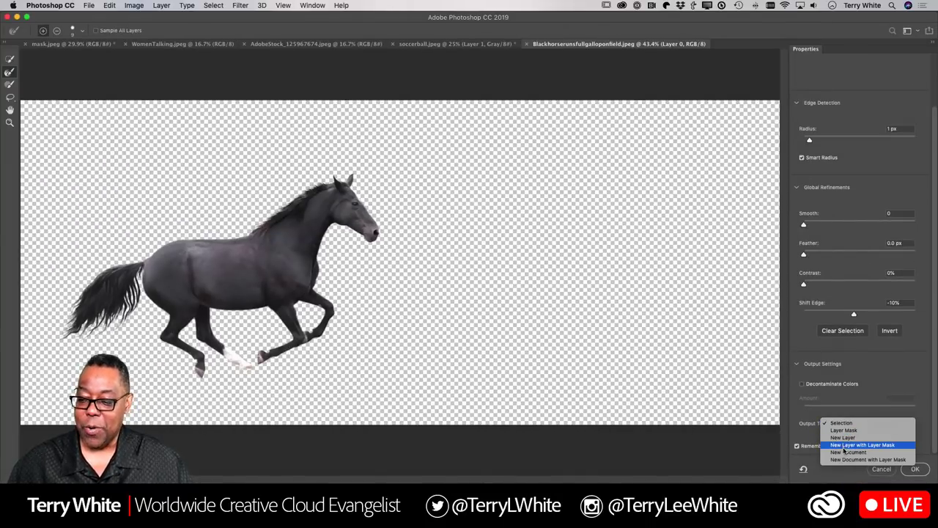
left_click(844, 444)
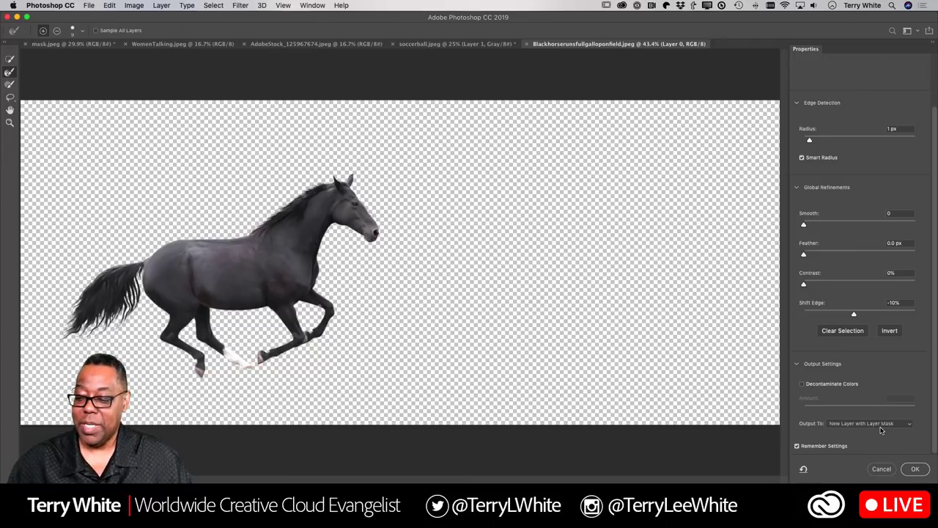
left_click(914, 469)
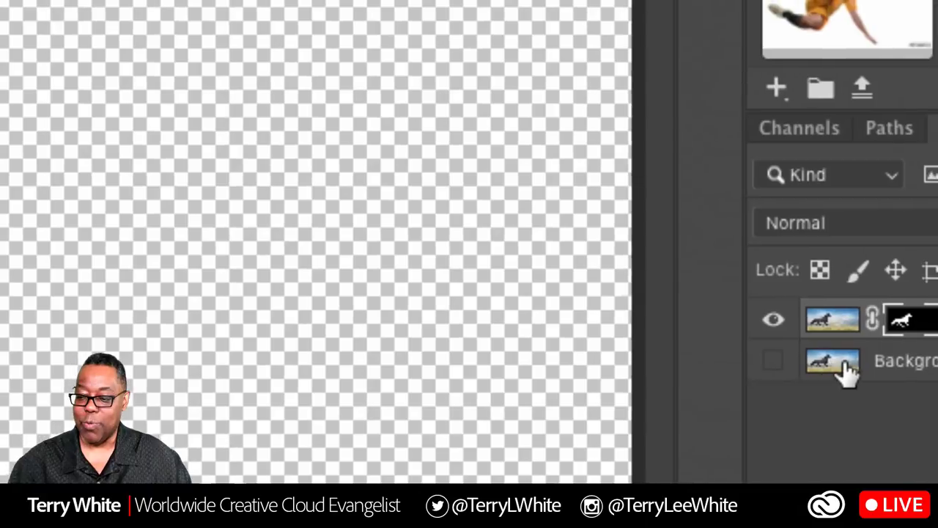
left_click_drag(886, 367, 859, 373)
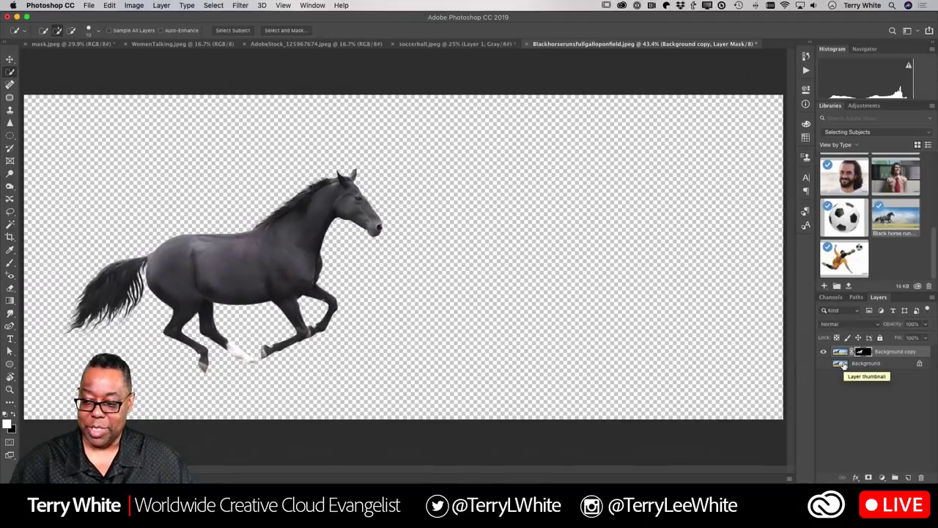
left_click(772, 361)
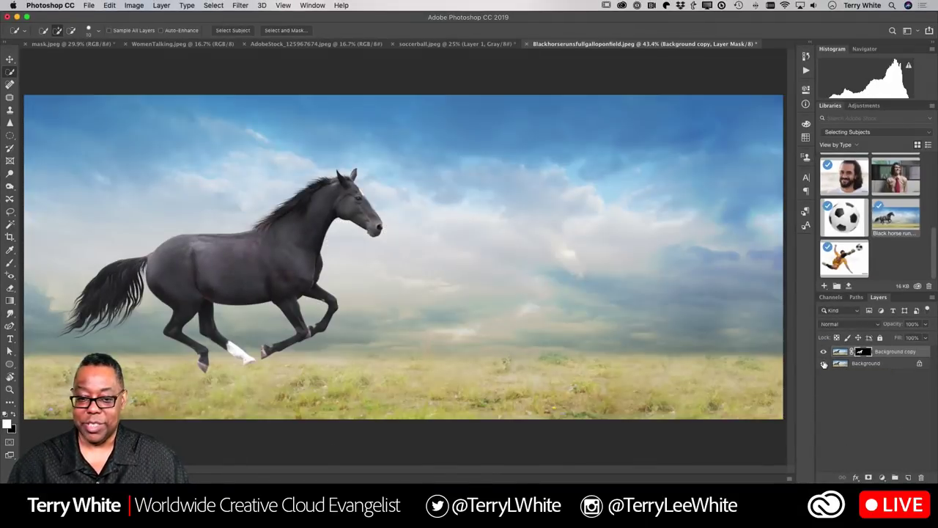
left_click(823, 364)
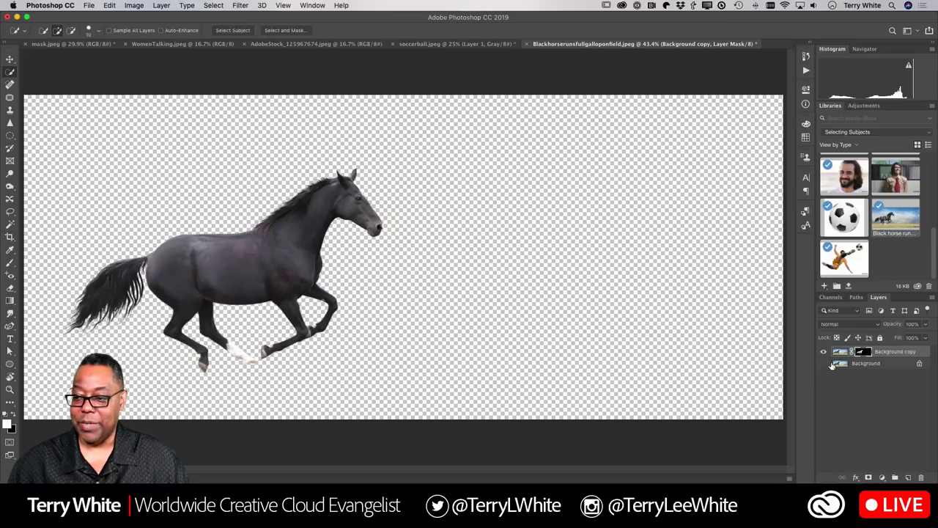
scroll(889, 280, "up", 10)
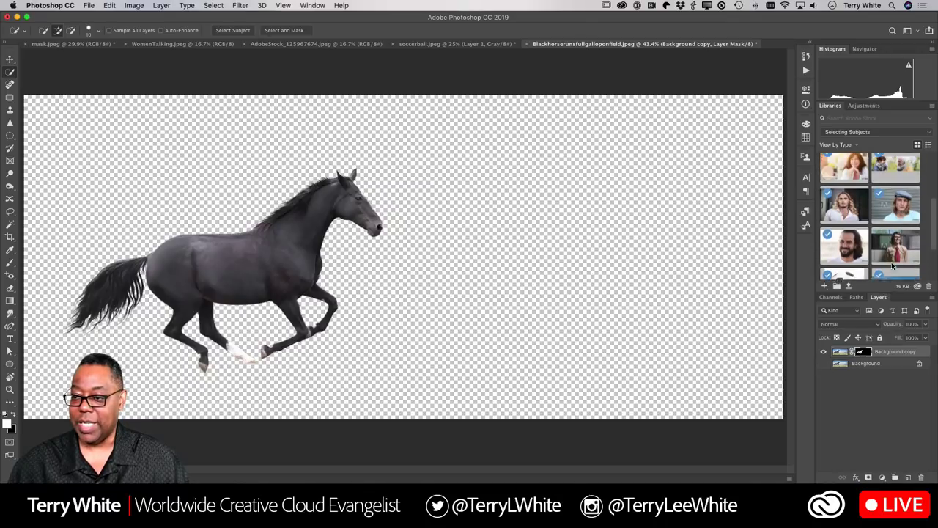
scroll(892, 265, "up", 4)
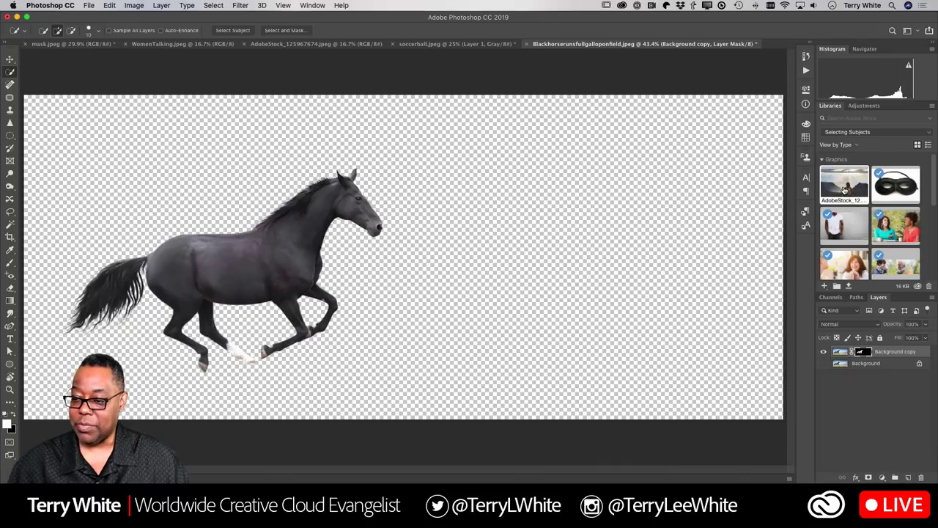
- Place the AdobeStock_125967674 mountain photo below the horse and scale it to fill the canvas width
left_click_drag(847, 330, 855, 357)
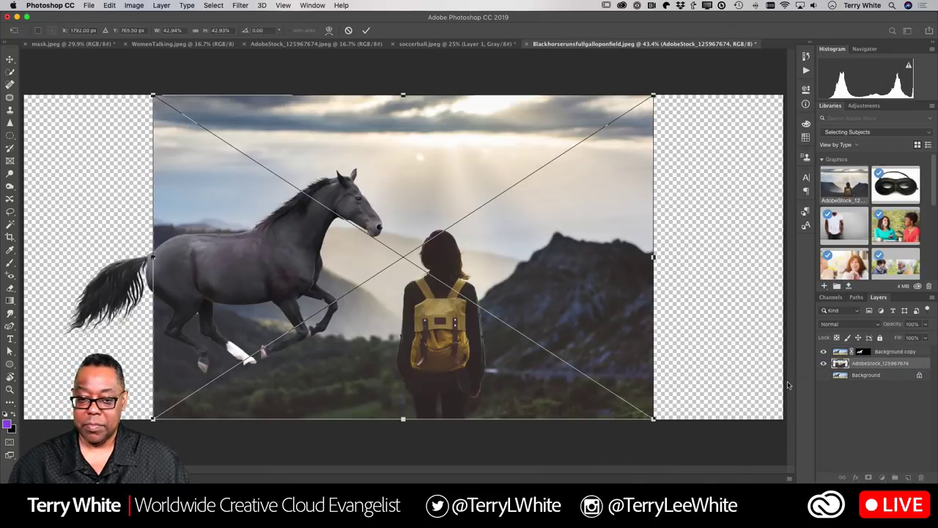
left_click_drag(523, 289, 428, 258)
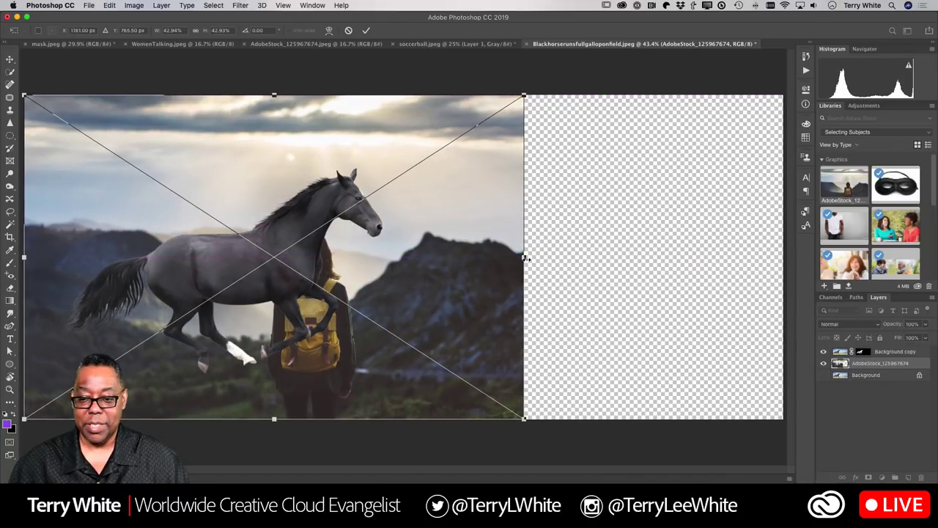
left_click_drag(525, 258, 799, 253)
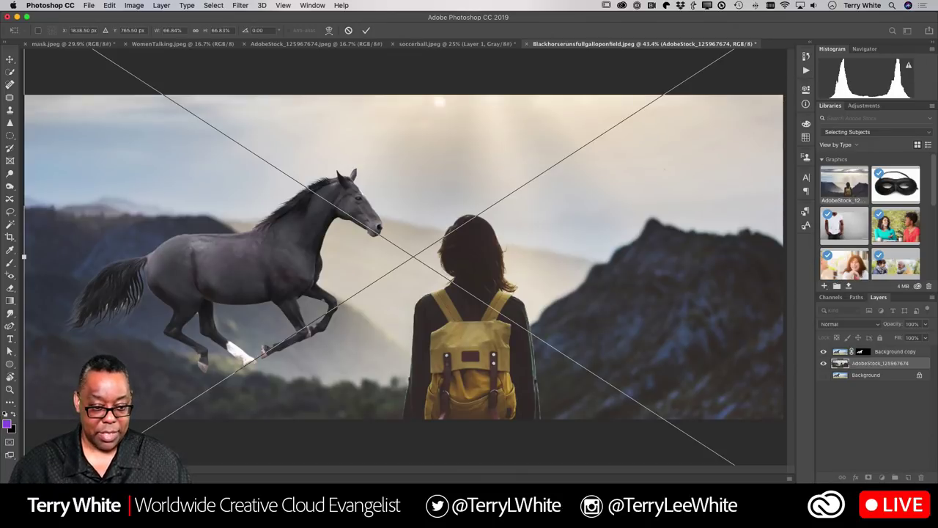
key("Return")
key("w")
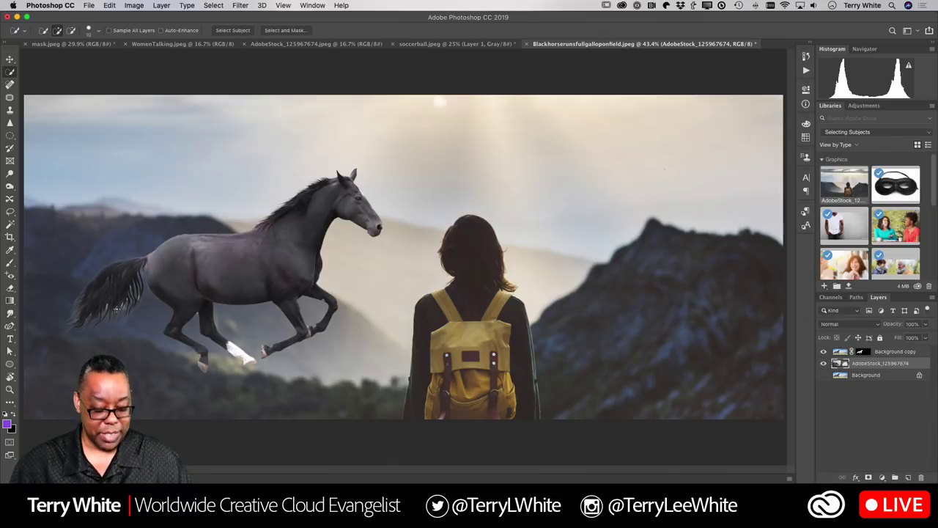
key("z")
left_click_drag(120, 302, 217, 340)
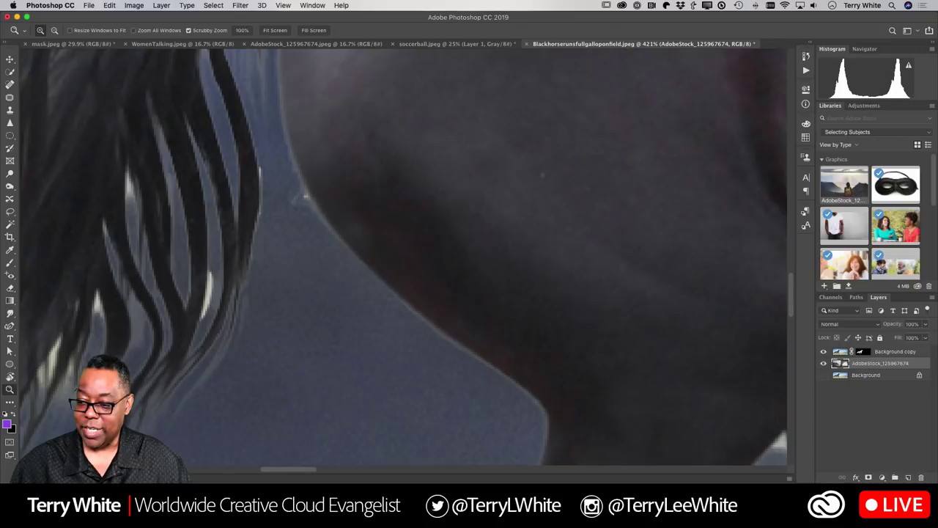
- Paint black on the Background copy layer mask with a small brush to hide the tail's white fringe
left_click(861, 354)
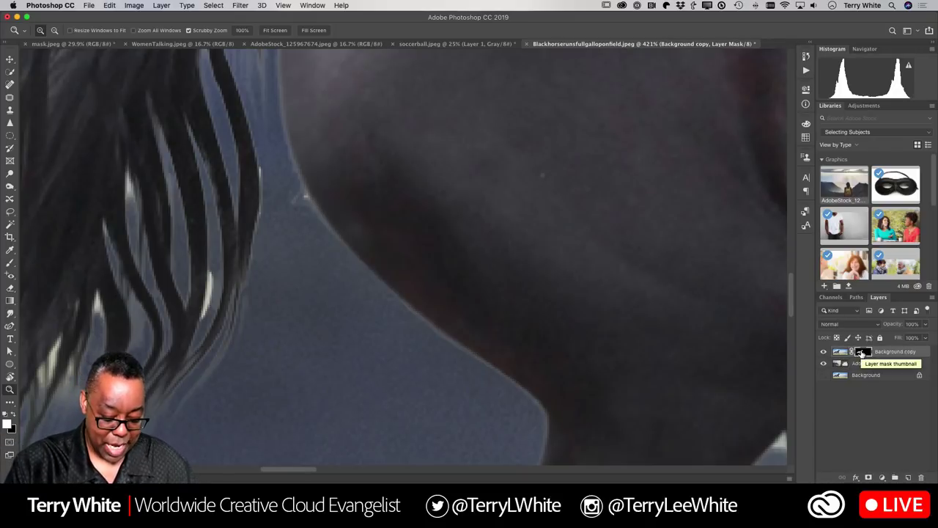
key("b")
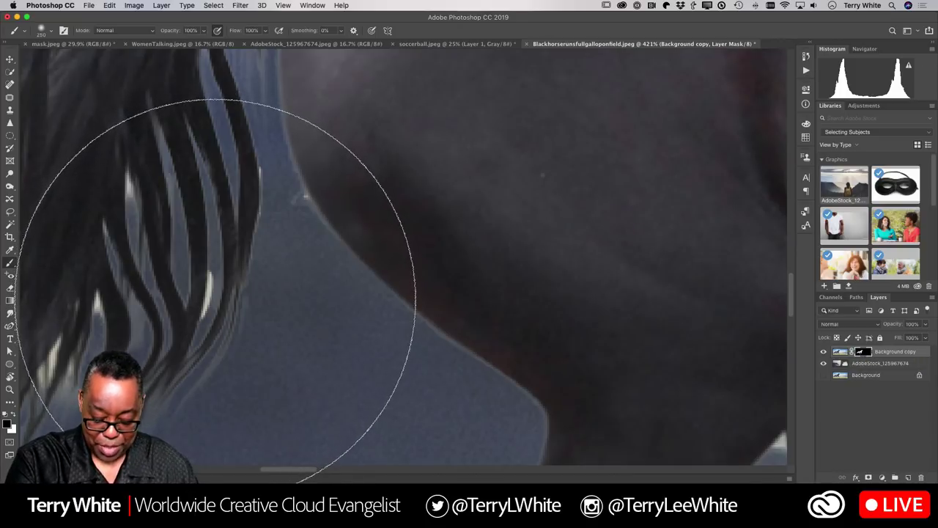
key("bracketleft")
key("bracketleft")
key("bracketleft")
key("bracketleft")
key("bracketleft")
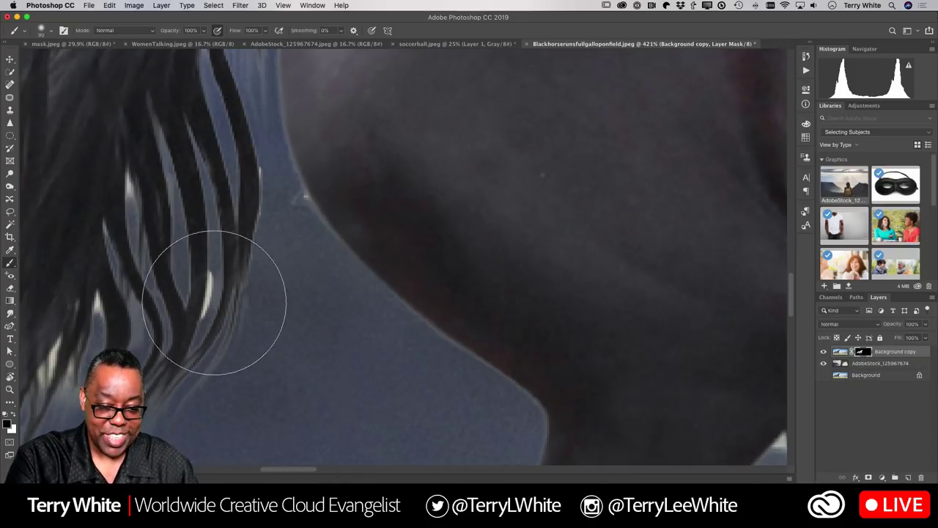
key("bracketleft")
key("bracketleft")
key("bracketleft")
key("bracketleft")
key("bracketleft")
key("bracketleft")
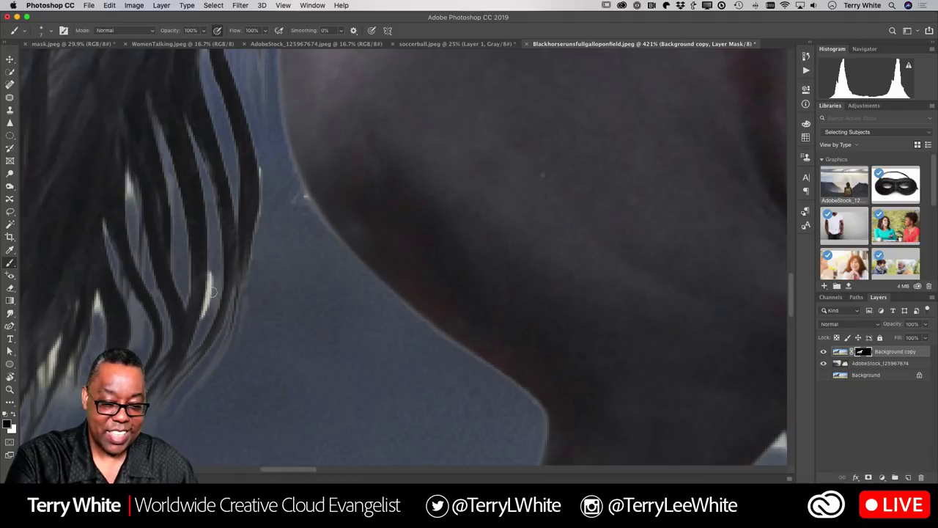
mouse_move(211, 292)
left_mouse_down()
mouse_move(205, 313)
mouse_move(213, 275)
mouse_move(212, 293)
left_mouse_up()
left_click_drag(126, 192, 129, 188)
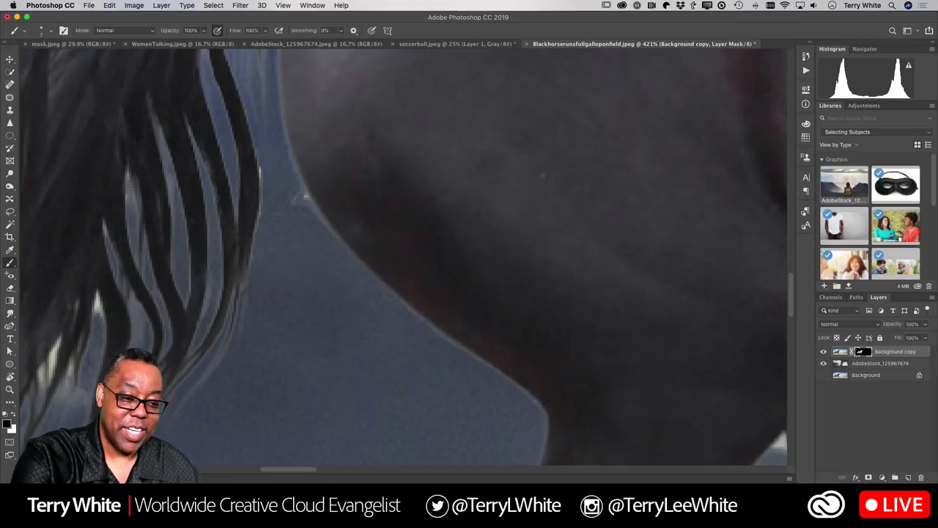
mouse_move(98, 312)
left_mouse_down()
mouse_move(97, 296)
mouse_move(97, 312)
left_mouse_up()
mouse_move(56, 346)
left_mouse_down()
mouse_move(43, 372)
mouse_move(48, 384)
left_mouse_up()
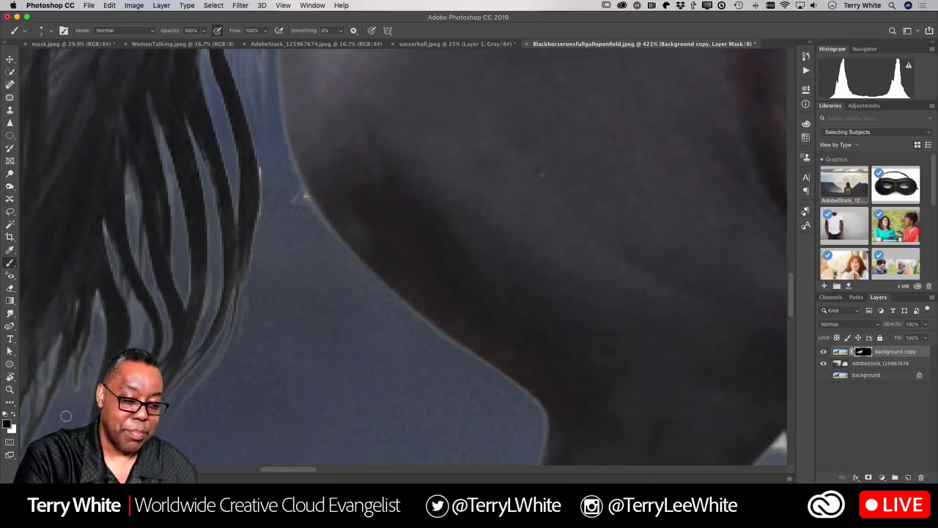
left_click_drag(100, 309, 99, 319)
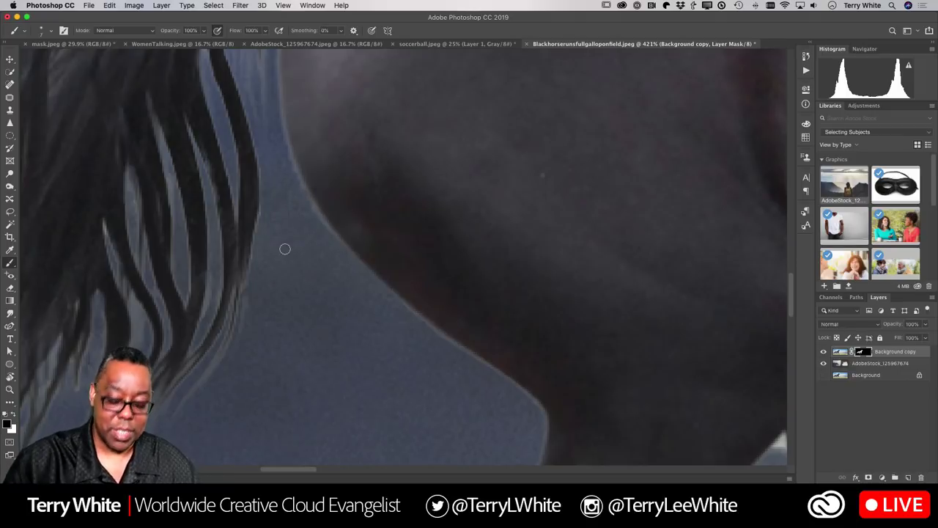
key("super+0")
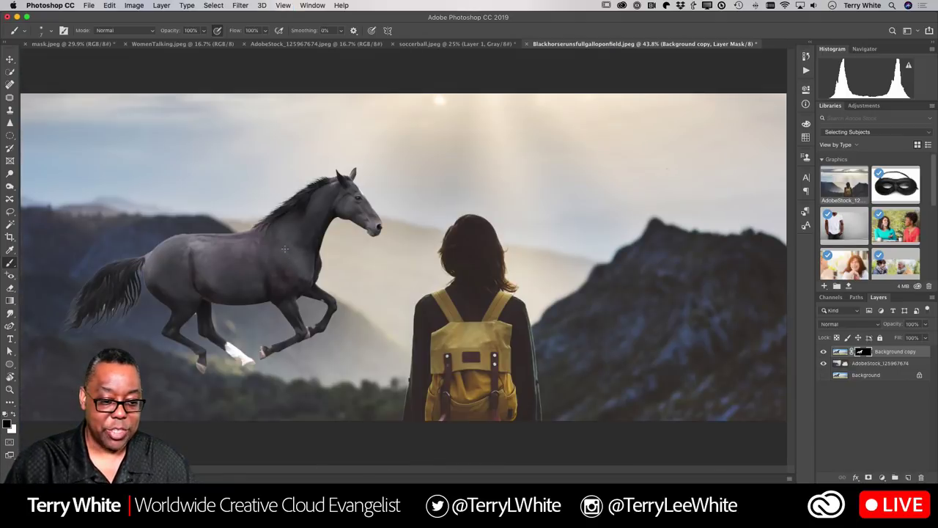
- Paint out the remaining bright tail strands on the horse's layer mask
key("z")
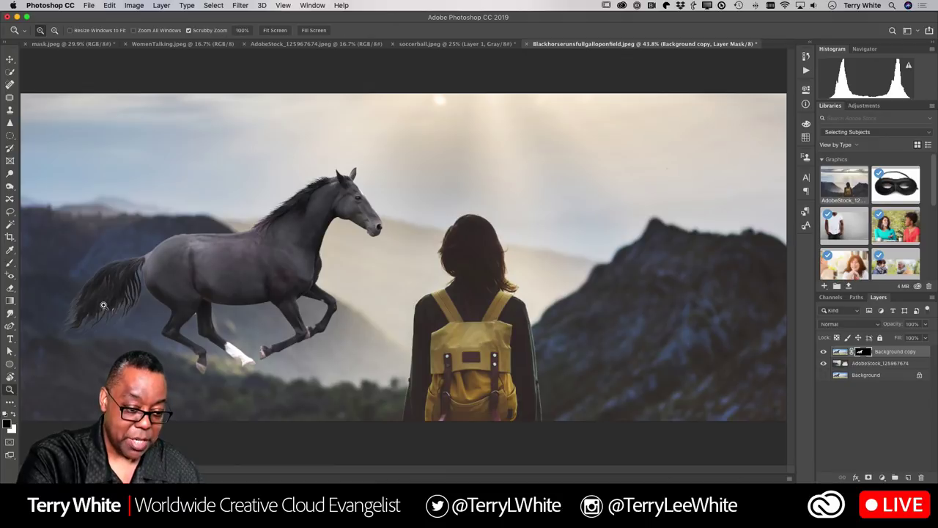
left_click_drag(103, 303, 225, 357)
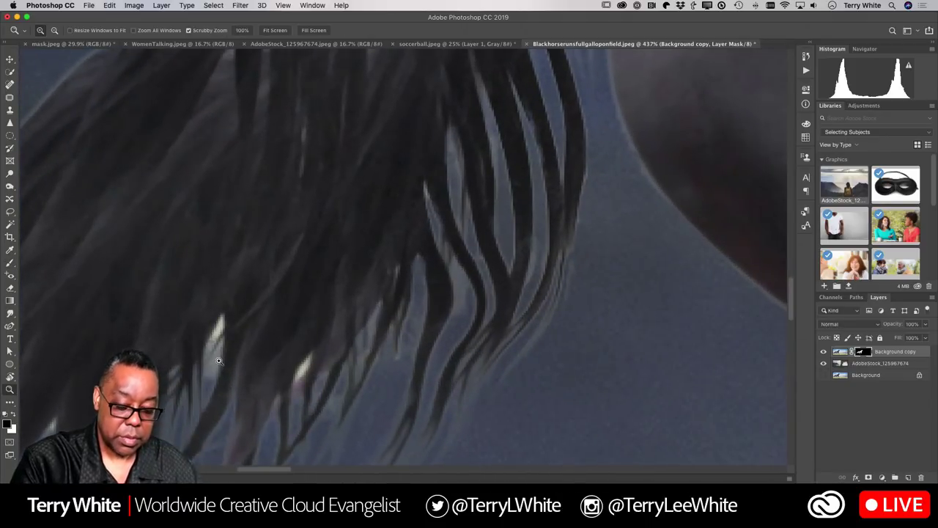
key("b")
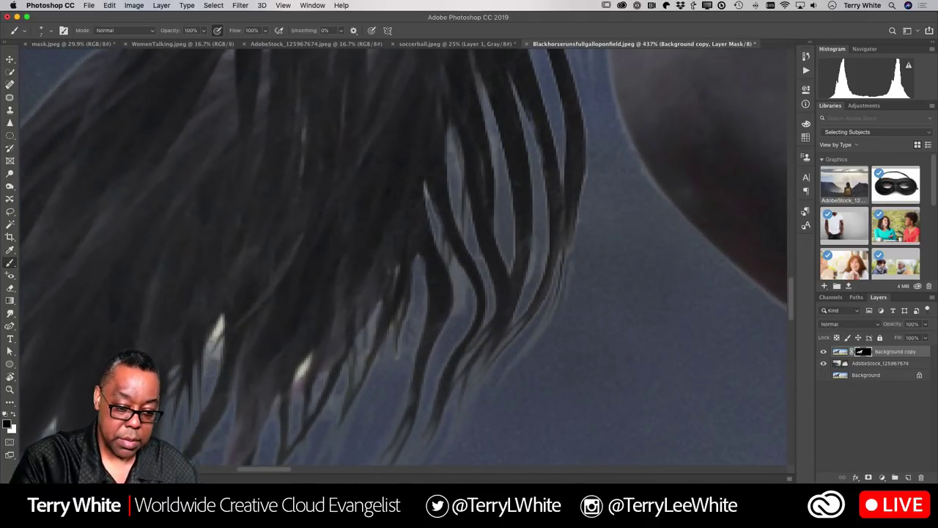
mouse_move(216, 350)
left_mouse_down()
mouse_move(216, 326)
mouse_move(208, 350)
left_mouse_up()
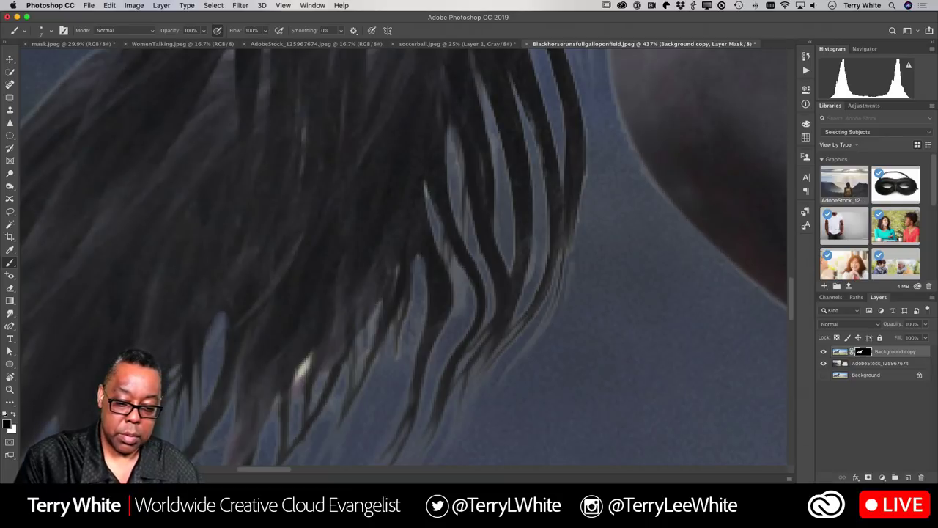
mouse_move(302, 383)
left_mouse_down()
mouse_move(307, 359)
mouse_move(295, 400)
mouse_move(274, 398)
mouse_move(279, 415)
left_mouse_up()
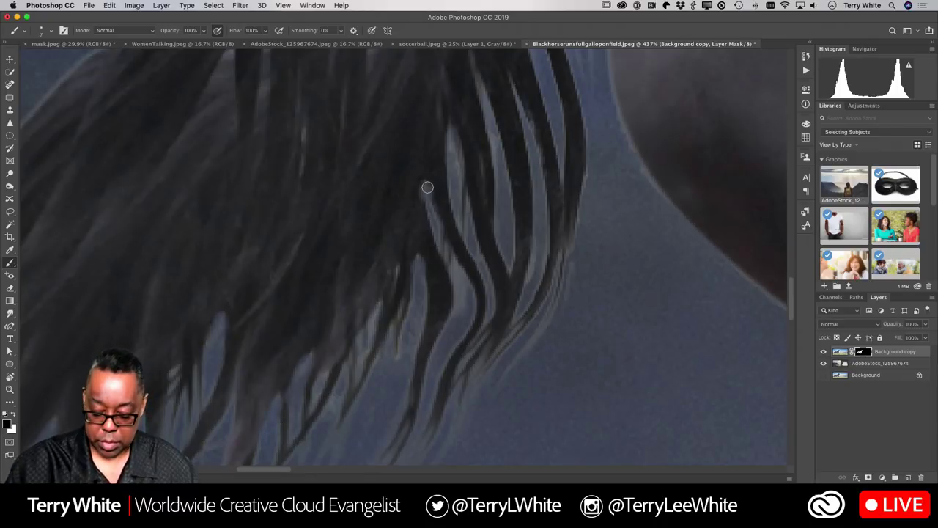
key("super+0")
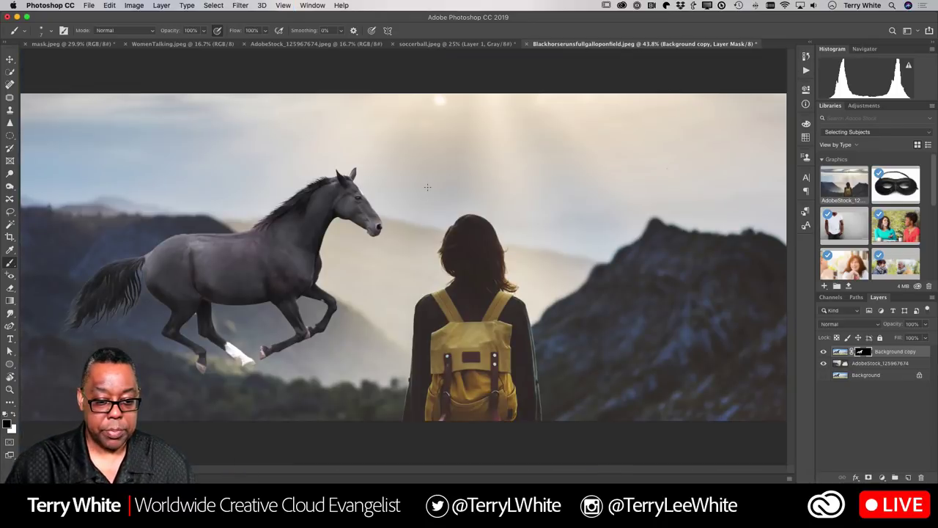
- Inspect the horse's legs, front leg and head edges up close, then fit the composite on screen
key("z")
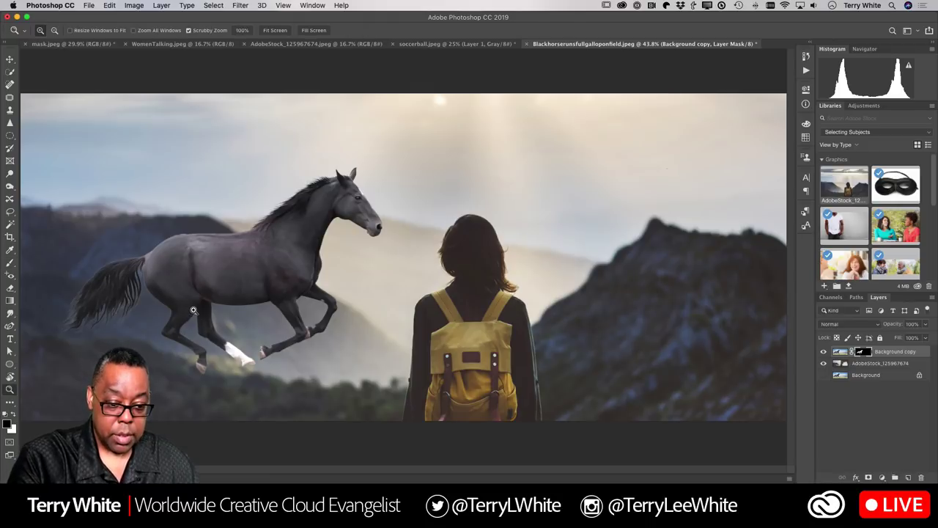
left_click_drag(194, 311, 255, 330)
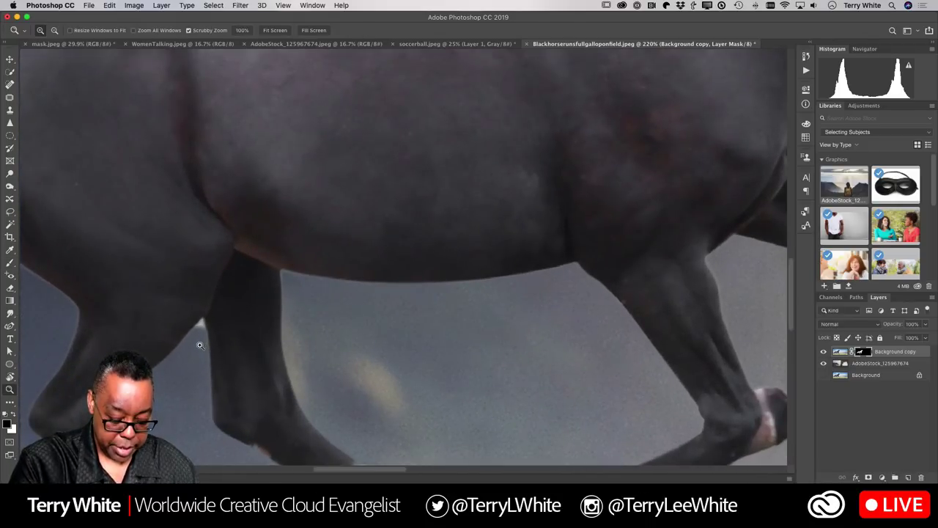
key("b")
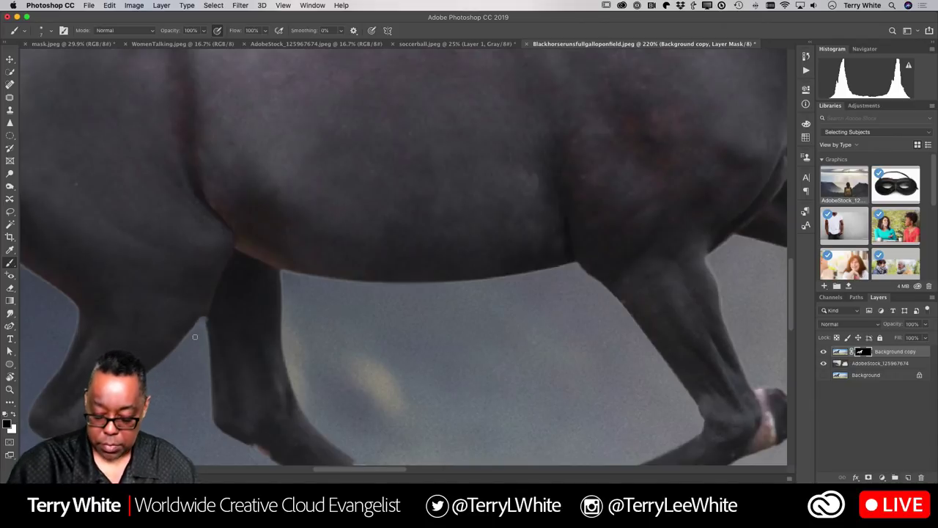
key("super+0")
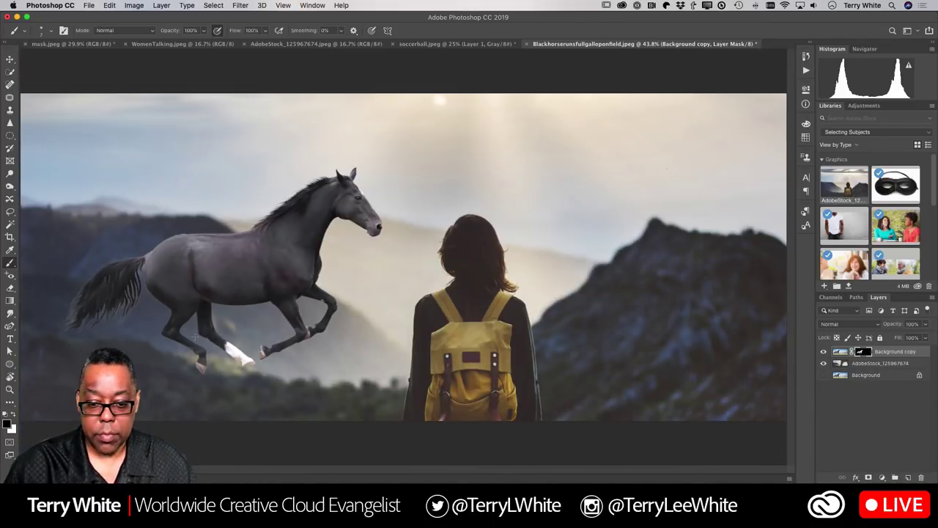
key("z")
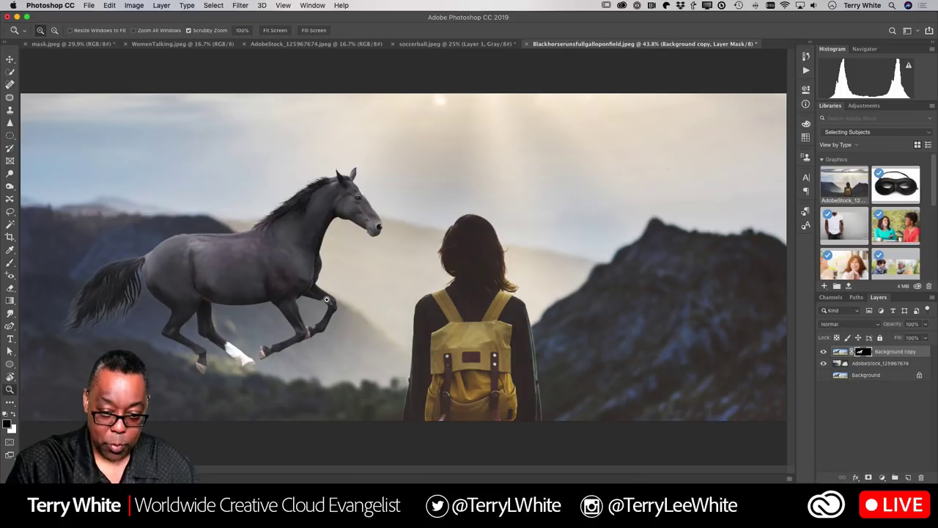
left_click_drag(321, 299, 377, 344)
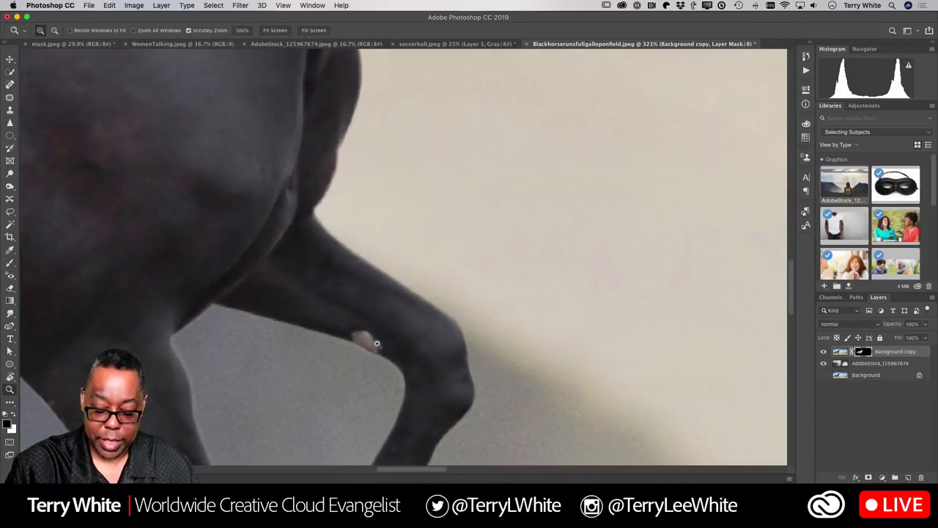
key("super+0")
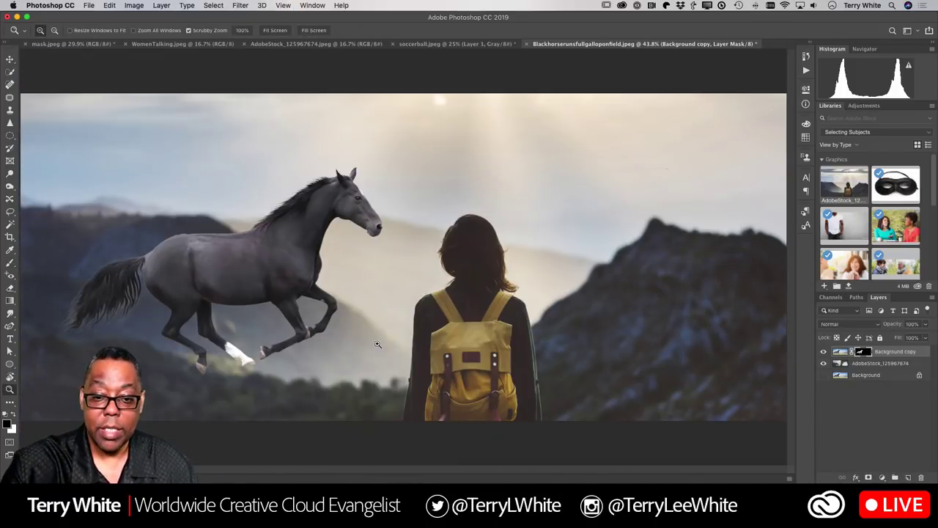
left_click_drag(348, 171, 400, 224)
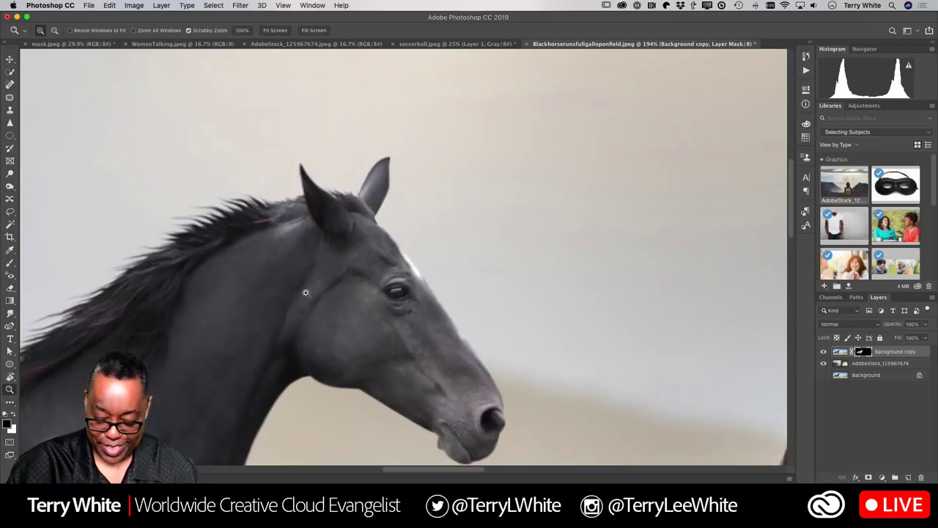
key("super+0")
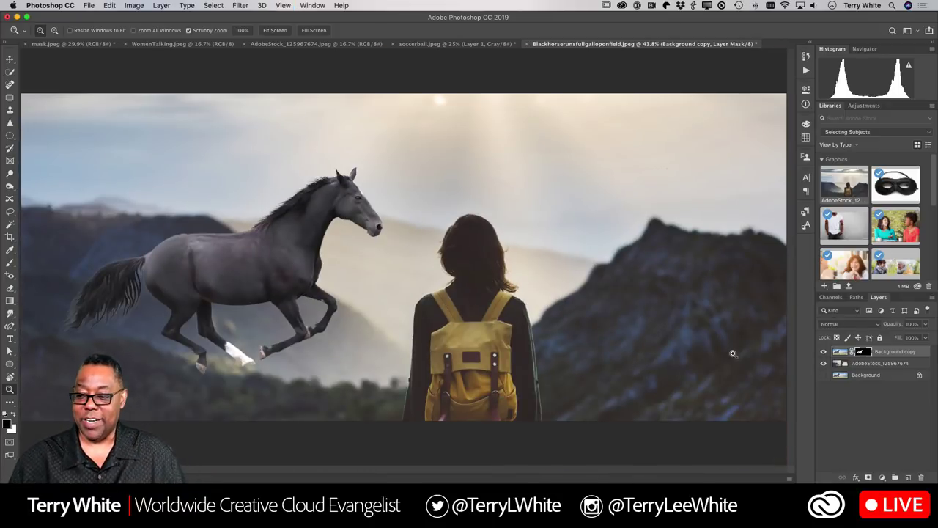
- Move the horse down-left and scale it smaller with Free Transform beside the hiker
left_click(9, 59)
left_click_drag(241, 258, 198, 310)
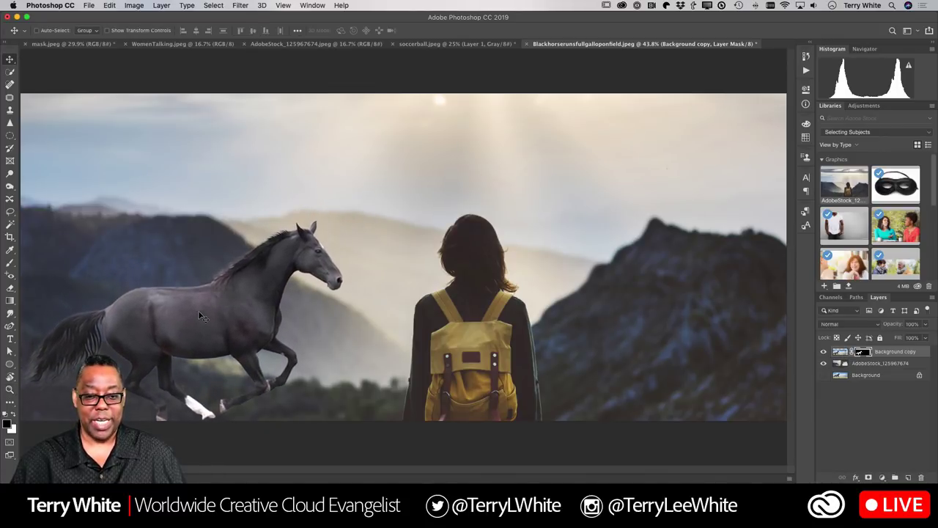
key("super+t")
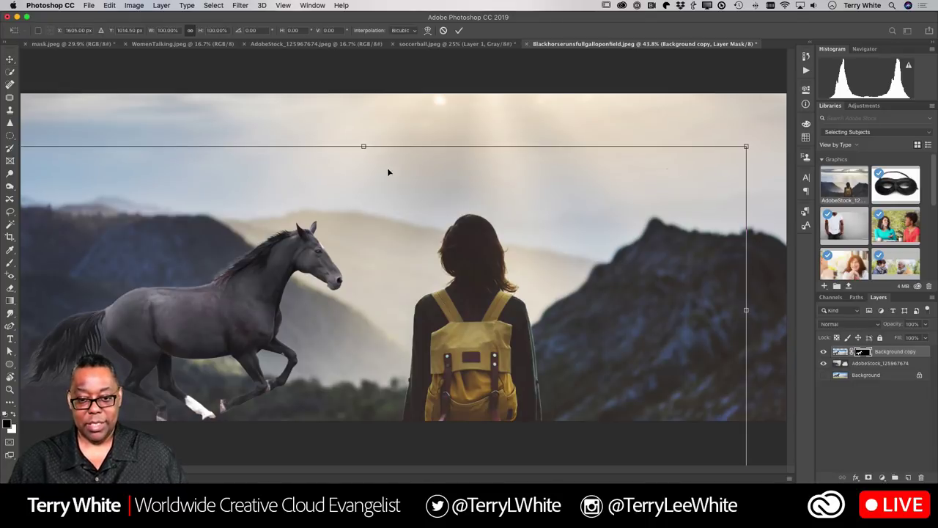
left_click_drag(745, 145, 566, 225)
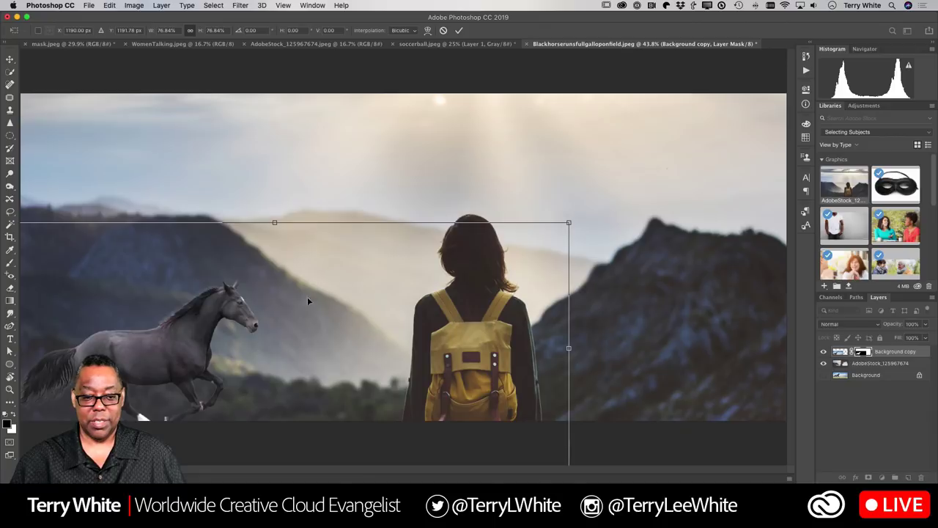
left_click_drag(176, 330, 178, 315)
key("Return")
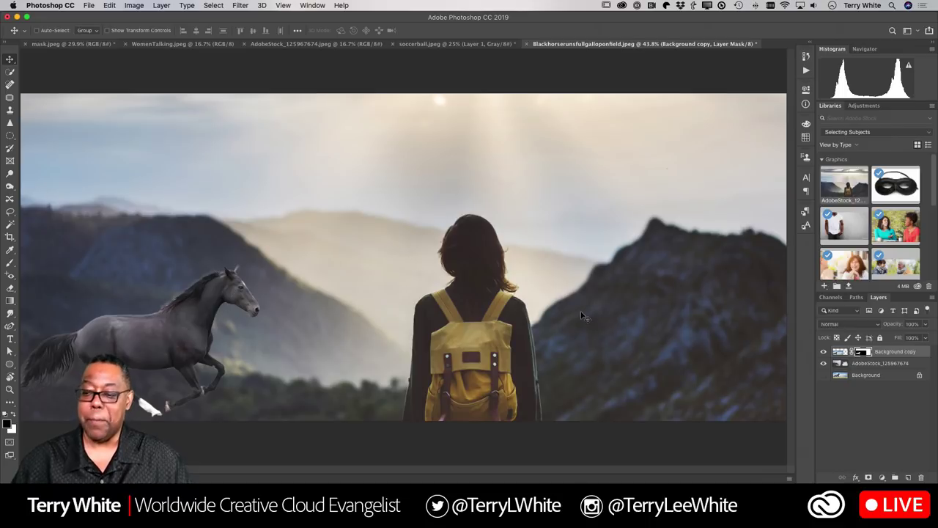
- Check the horse mask's Properties, then make the layer's image thumbnail the editing target
double_click(862, 353)
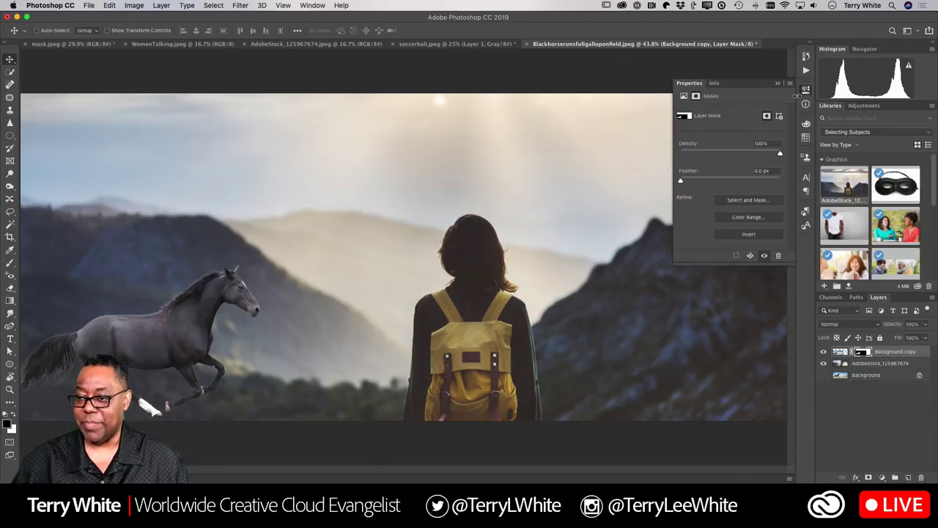
left_click(778, 83)
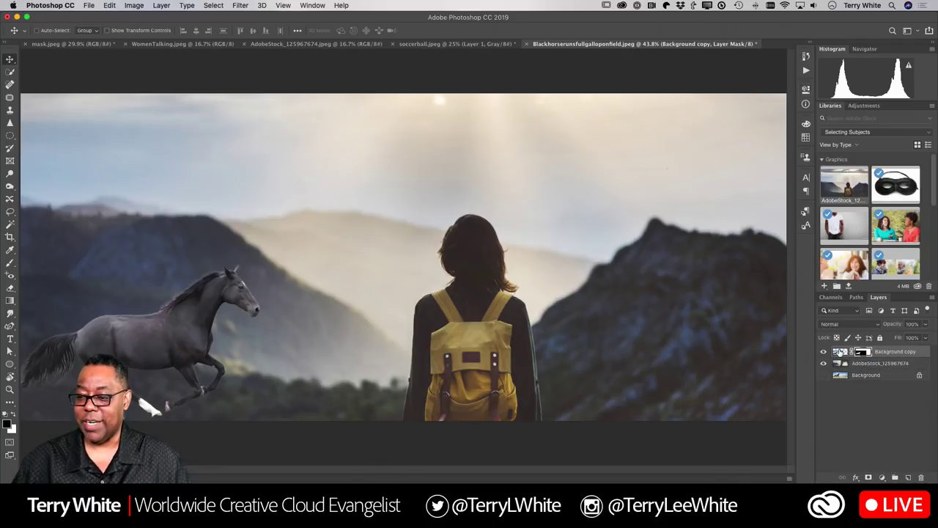
left_click(840, 352)
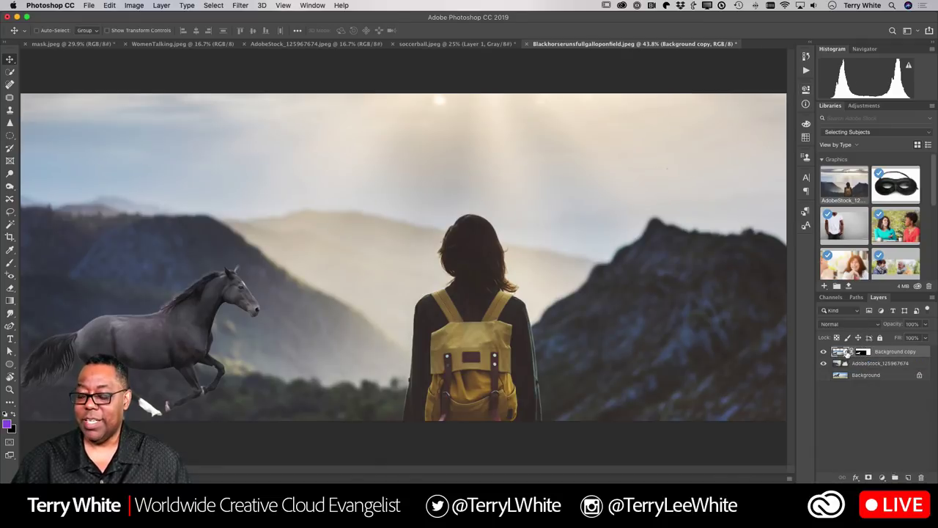
left_click(10, 71)
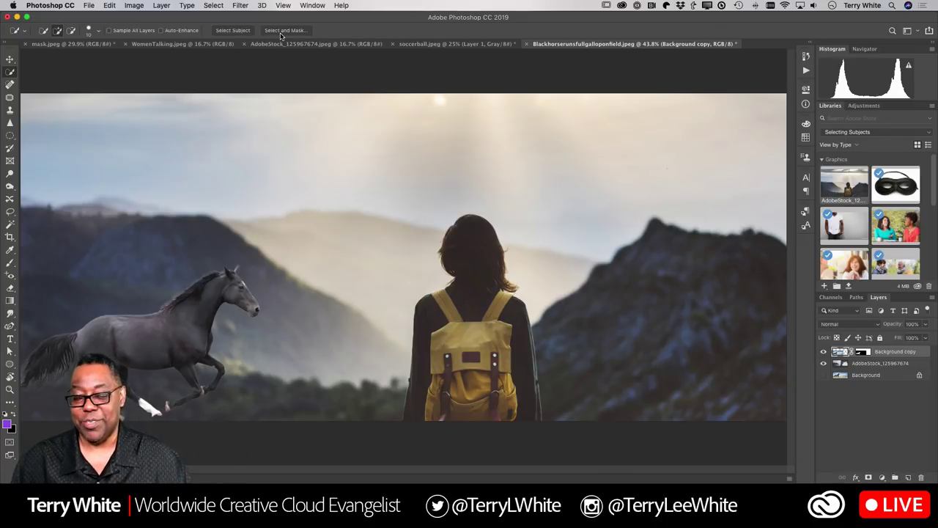
- On the AdobeStock_125967674 layer, Quick-Select the woman's hair and head
left_click(841, 364)
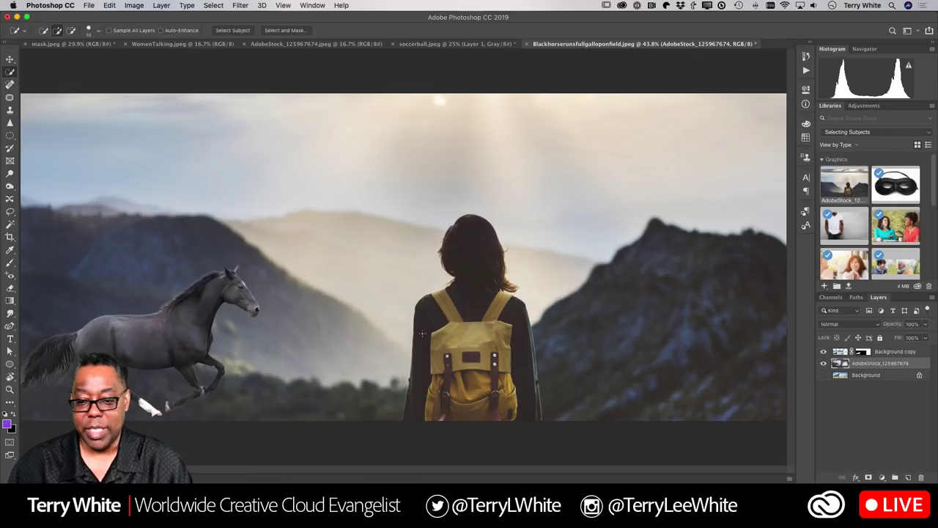
left_click_drag(464, 252, 473, 260)
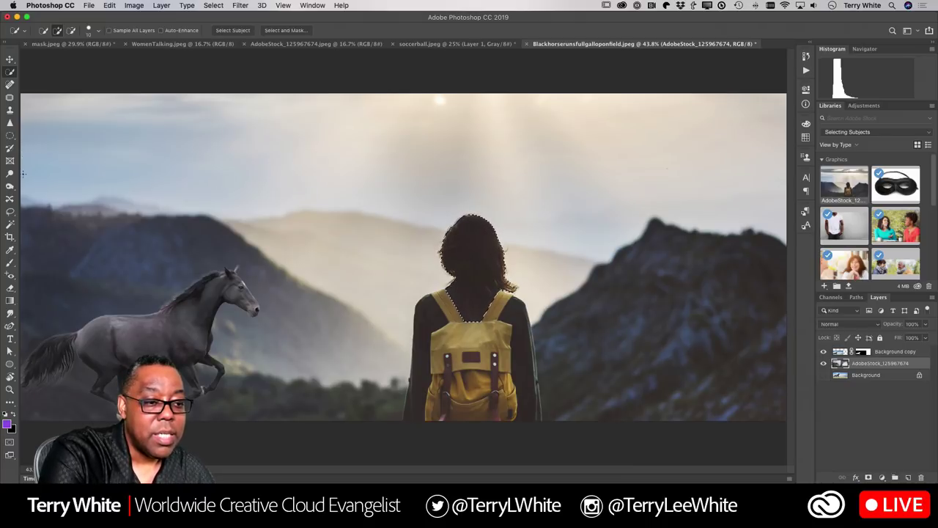
left_click(11, 212)
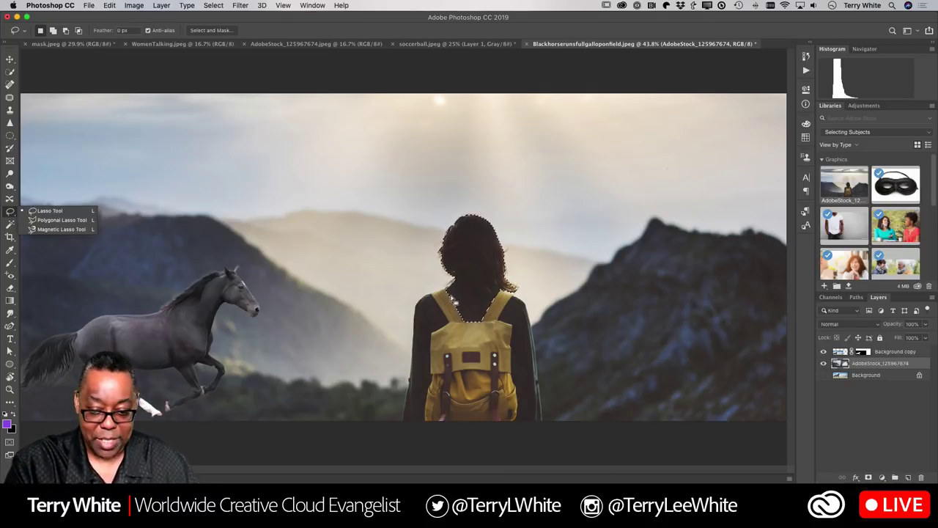
- Add freehand Lasso loops in the sky above-left of the woman to build a cloud shape
key("shift")
left_click(451, 295)
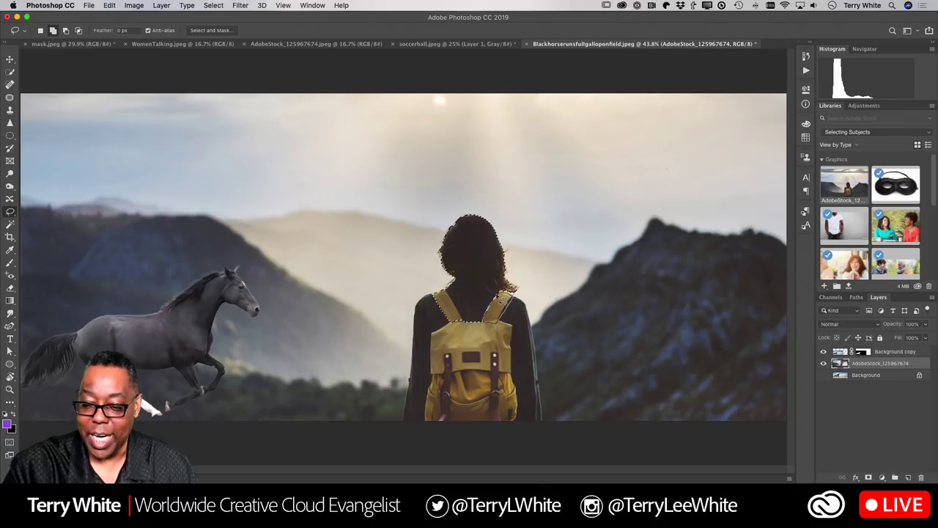
key("shift")
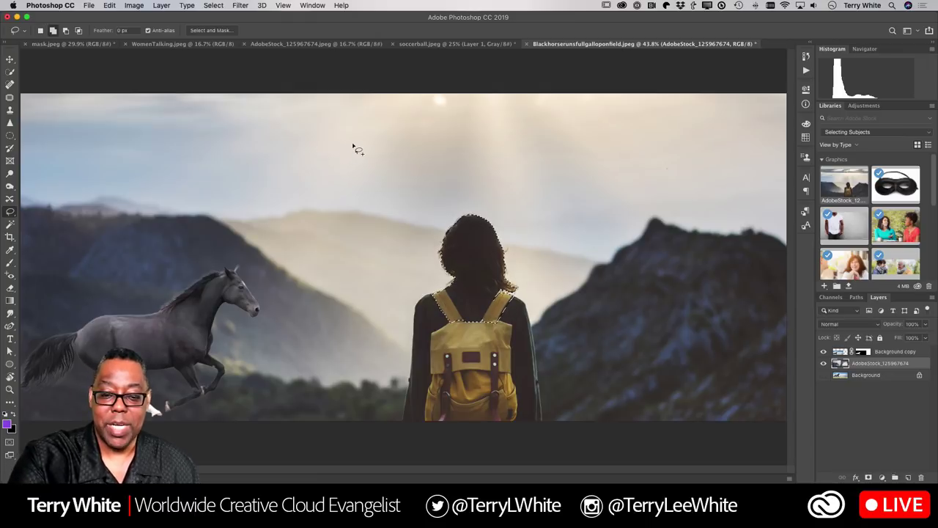
mouse_move(359, 136)
left_mouse_down()
mouse_move(318, 207)
mouse_move(352, 138)
left_mouse_up()
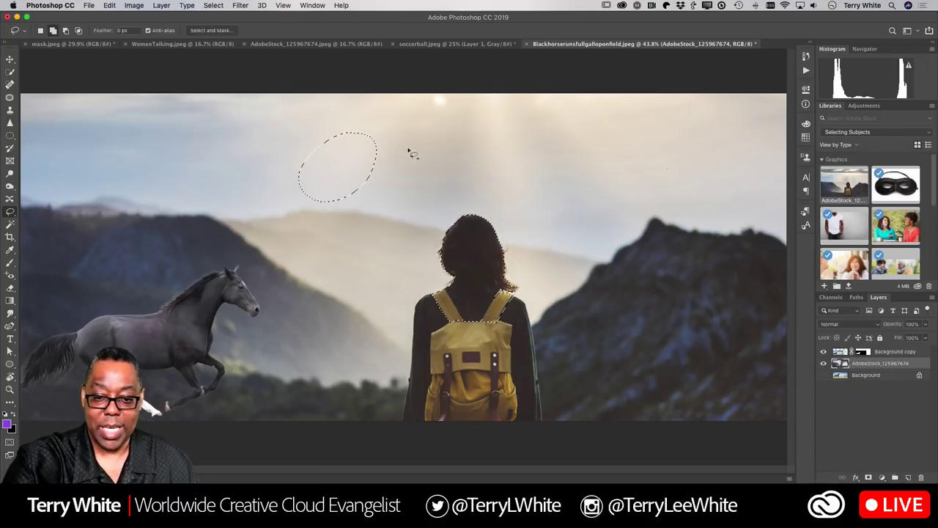
mouse_move(419, 149)
left_mouse_down()
mouse_move(366, 176)
mouse_move(425, 150)
left_mouse_up()
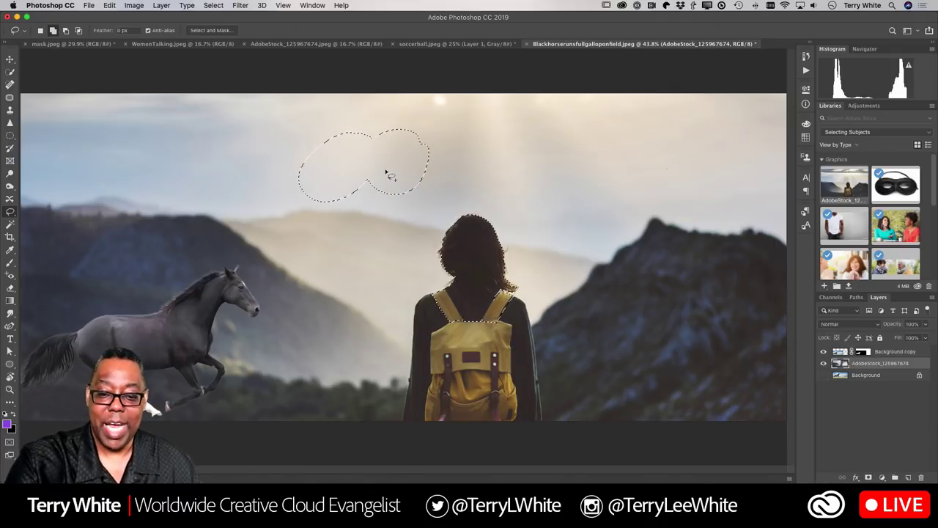
mouse_move(392, 177)
left_mouse_down()
mouse_move(369, 176)
mouse_move(355, 147)
mouse_move(373, 115)
left_mouse_up()
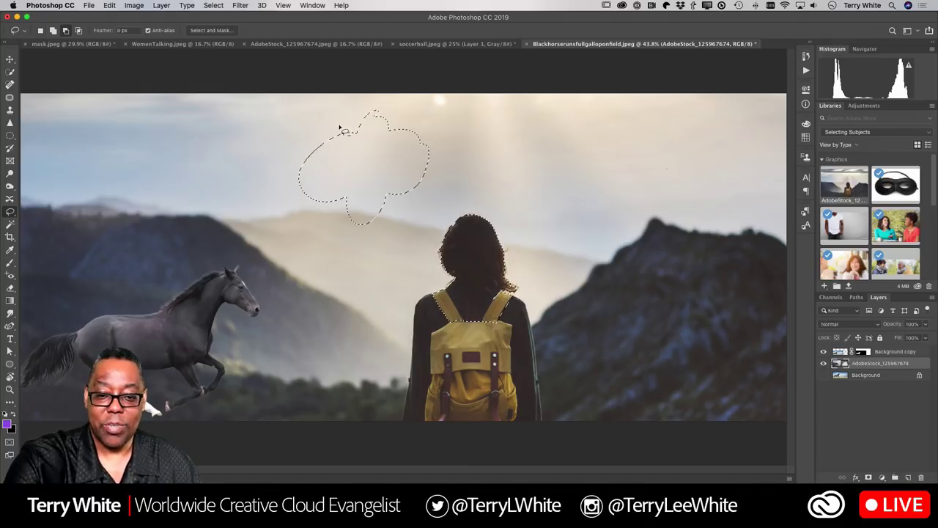
left_click_drag(341, 154, 335, 117)
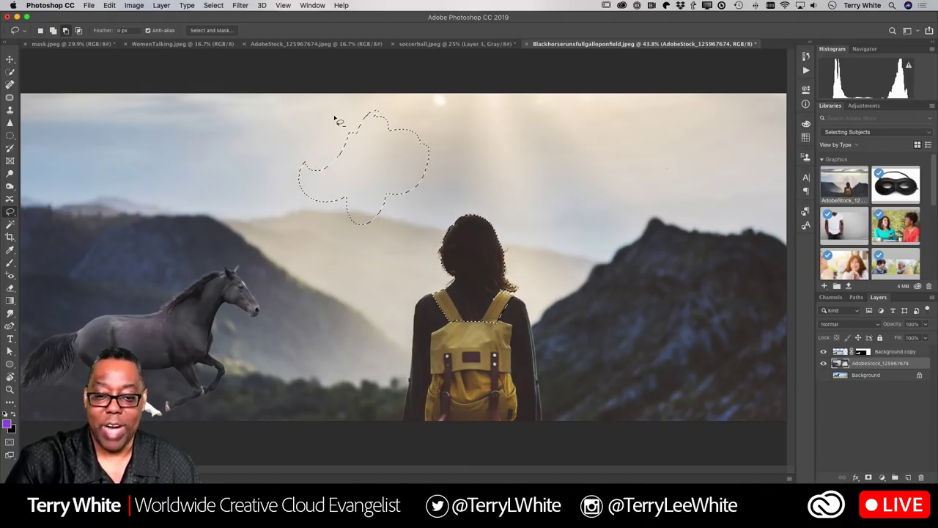
- Trim the cloud's right side and remove its left lobe
left_click_drag(427, 140, 436, 145)
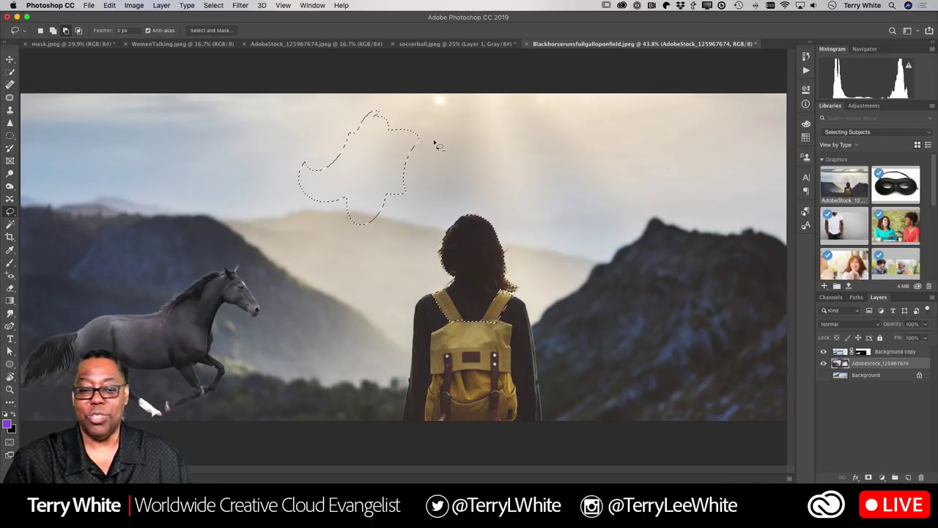
mouse_move(320, 156)
left_mouse_down()
mouse_move(311, 216)
mouse_move(330, 160)
left_mouse_up()
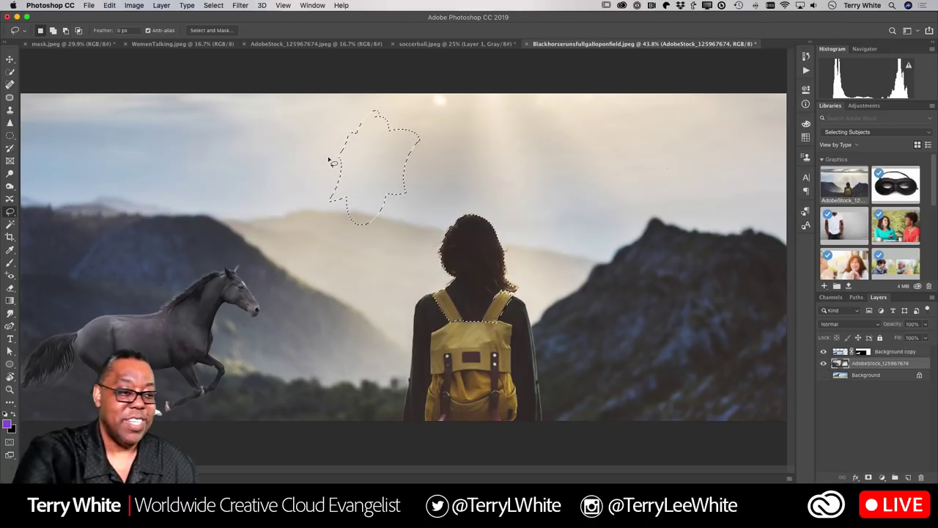
left_click(11, 133)
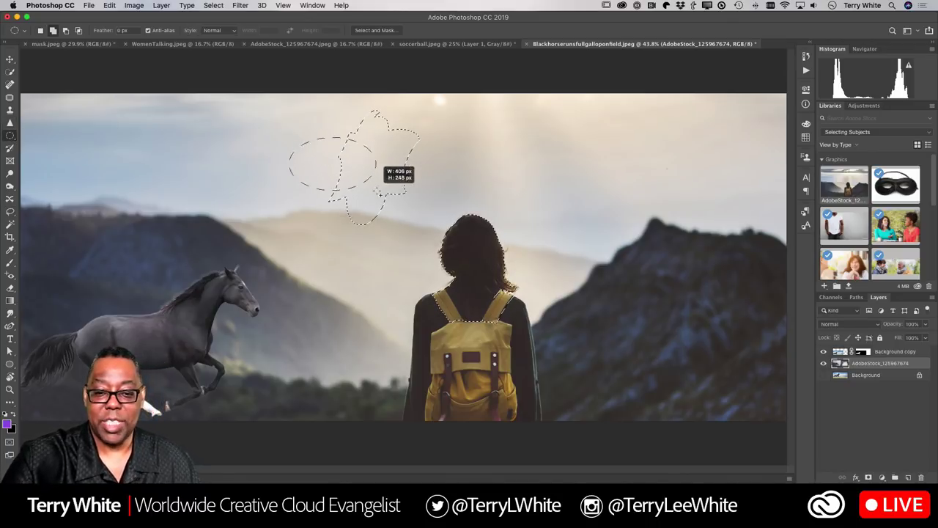
- Add a wide oval, a flat right-side oval and a tall oval tail below the cloud
left_click_drag(376, 191, 376, 193)
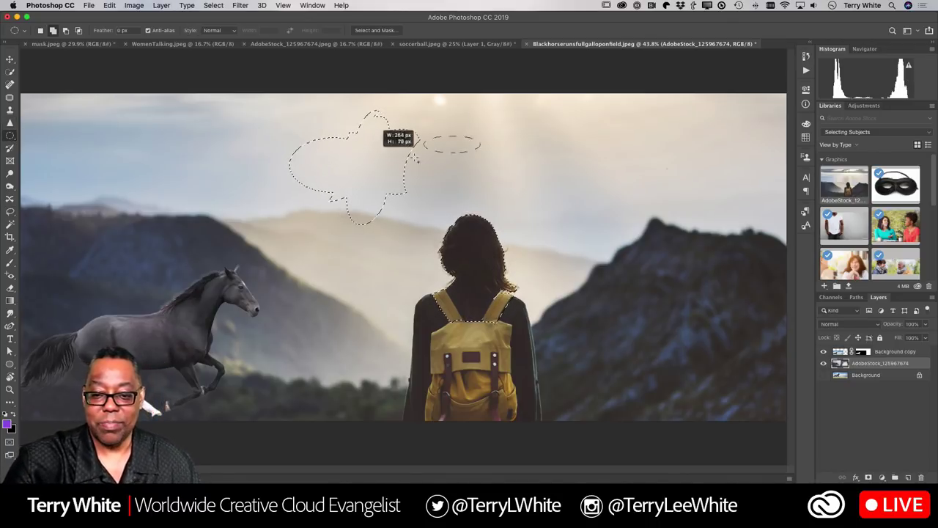
left_click_drag(415, 158, 369, 189)
left_click_drag(378, 287, 320, 183)
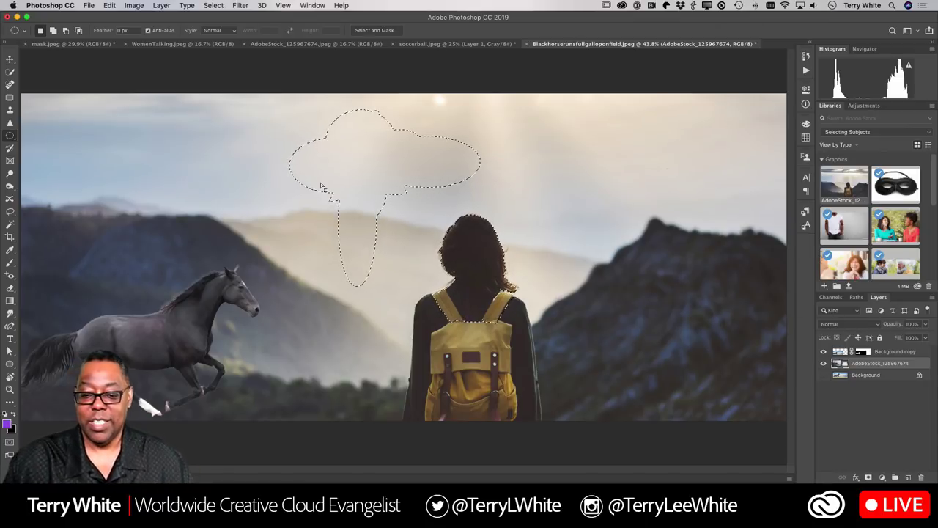
key("shift")
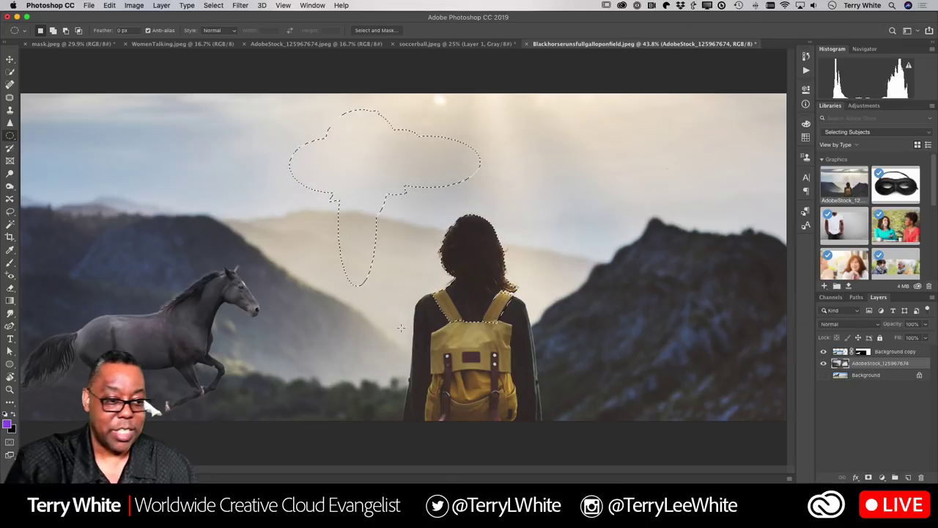
- Add the backpack's upper part with the Magic Wand and trace the rest with the Polygonal Lasso
left_click(10, 224)
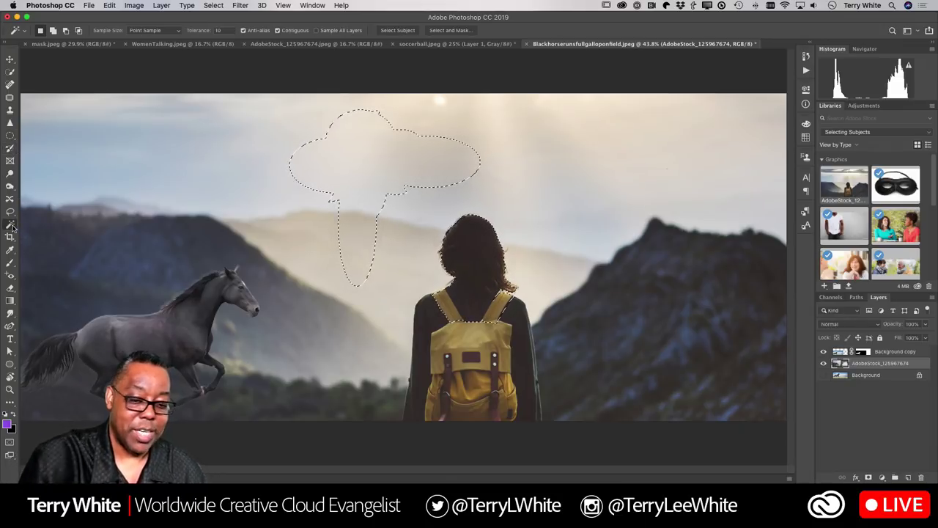
left_click(456, 345, "shift")
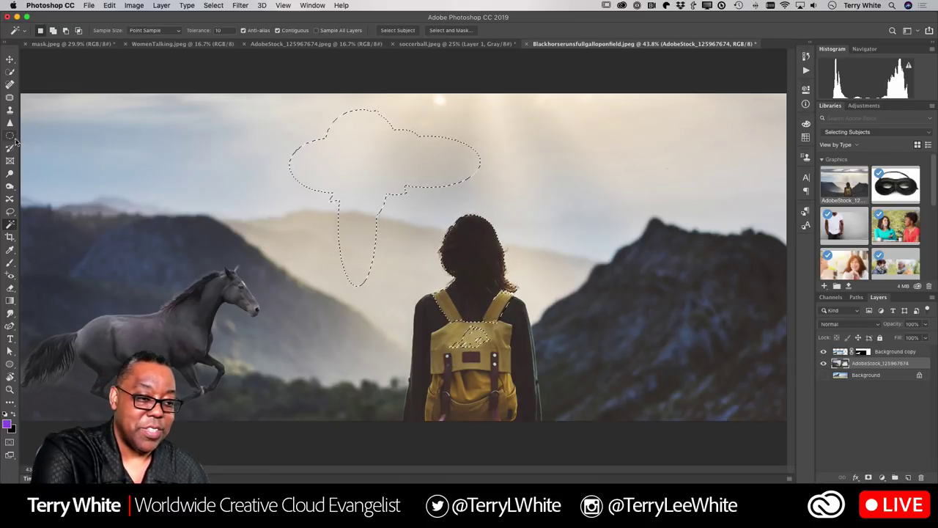
left_click(14, 209)
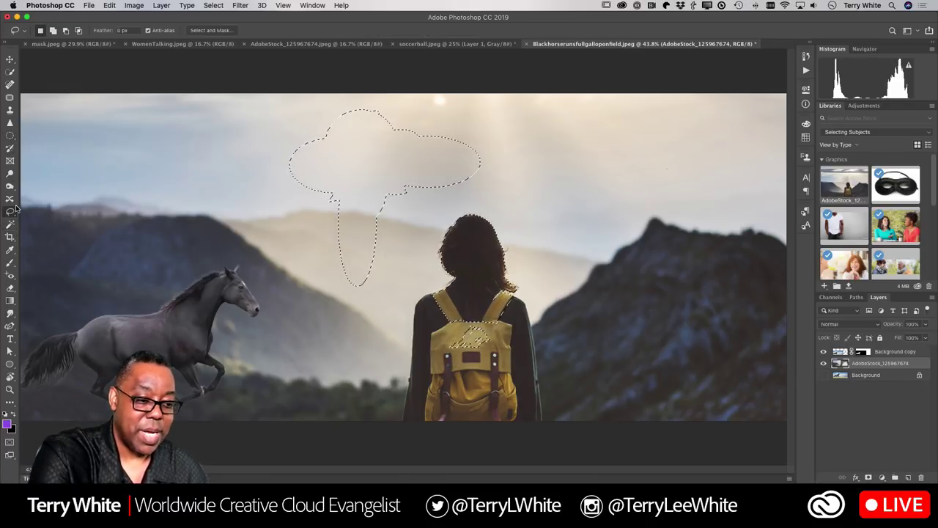
left_click_drag(11, 211, 39, 220)
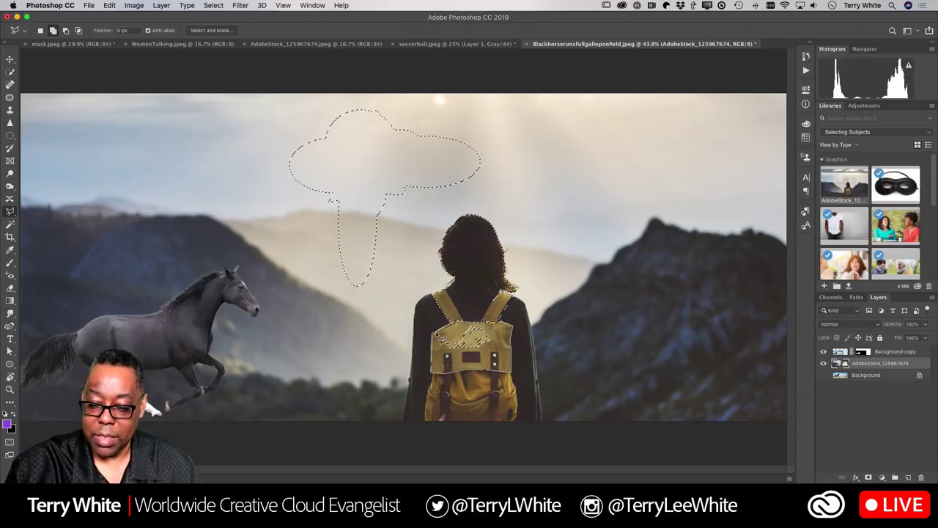
left_click_drag(435, 336, 431, 375)
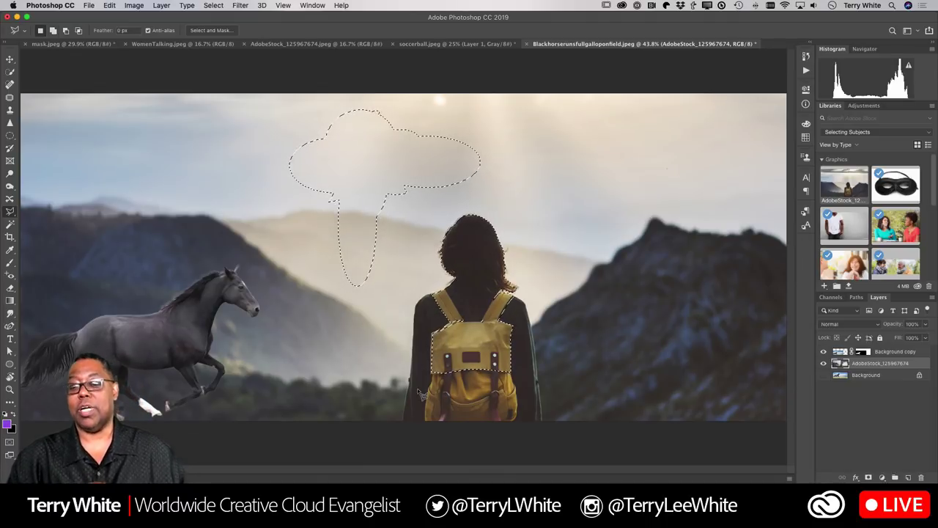